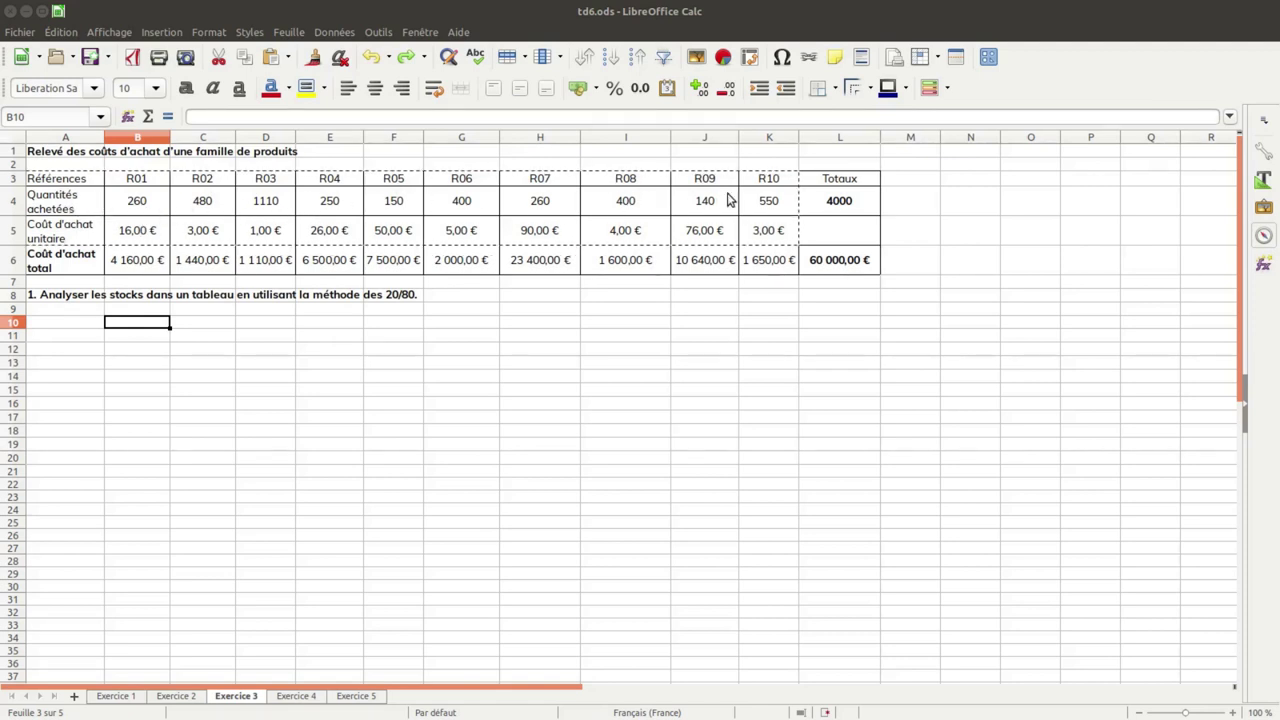
# Step: Check the contents and formulas of the total quantity, R01 unit cost, R01 total cost and overall total cost cells
pyautogui.click(838, 203)
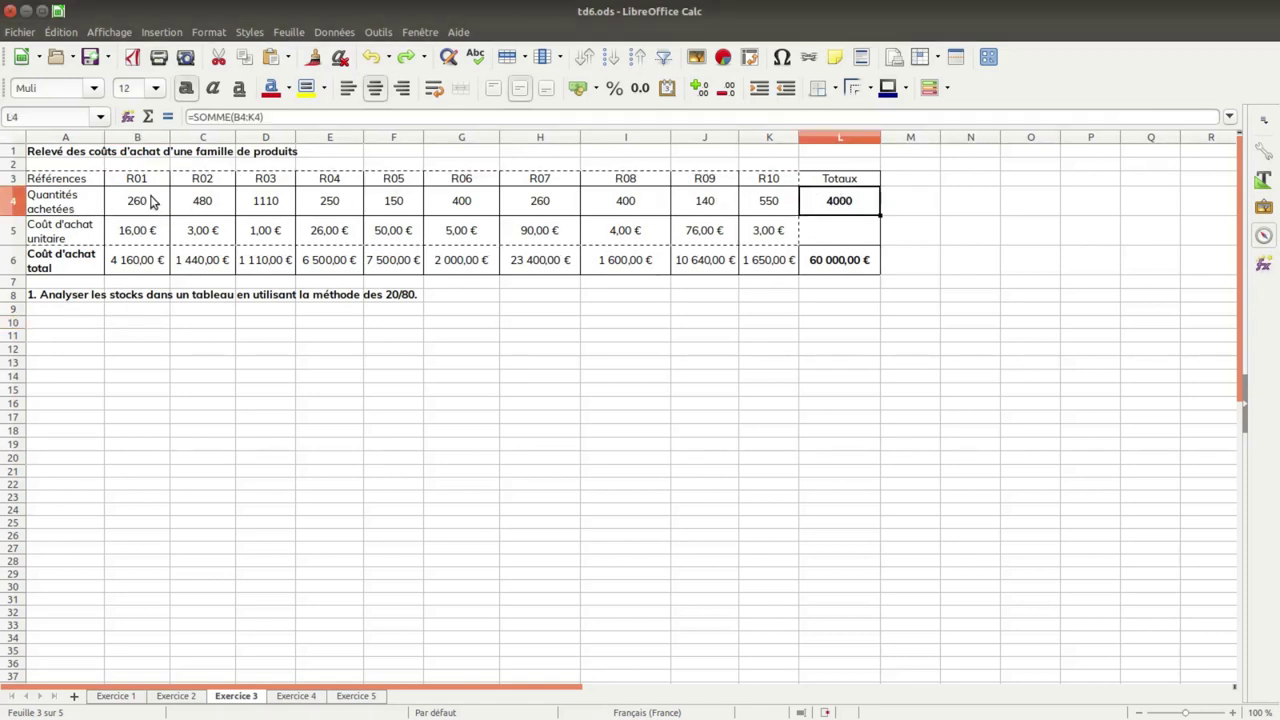
pyautogui.click(142, 236)
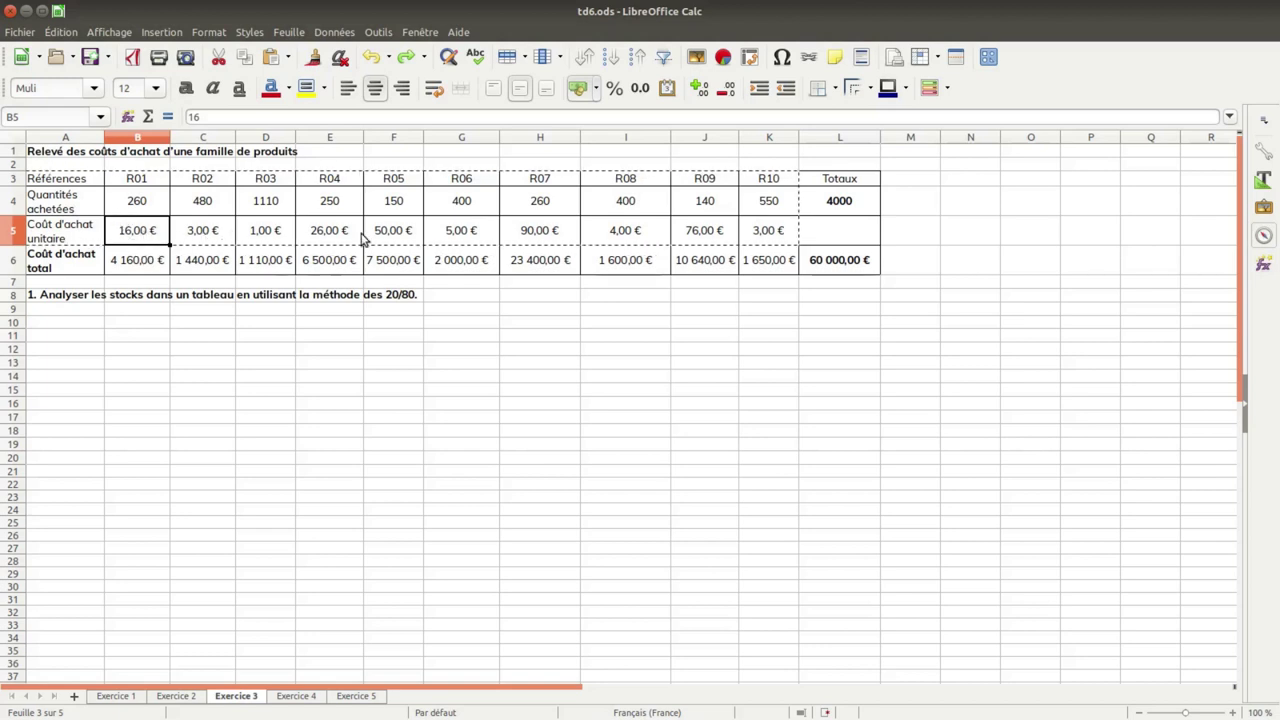
pyautogui.click(158, 264)
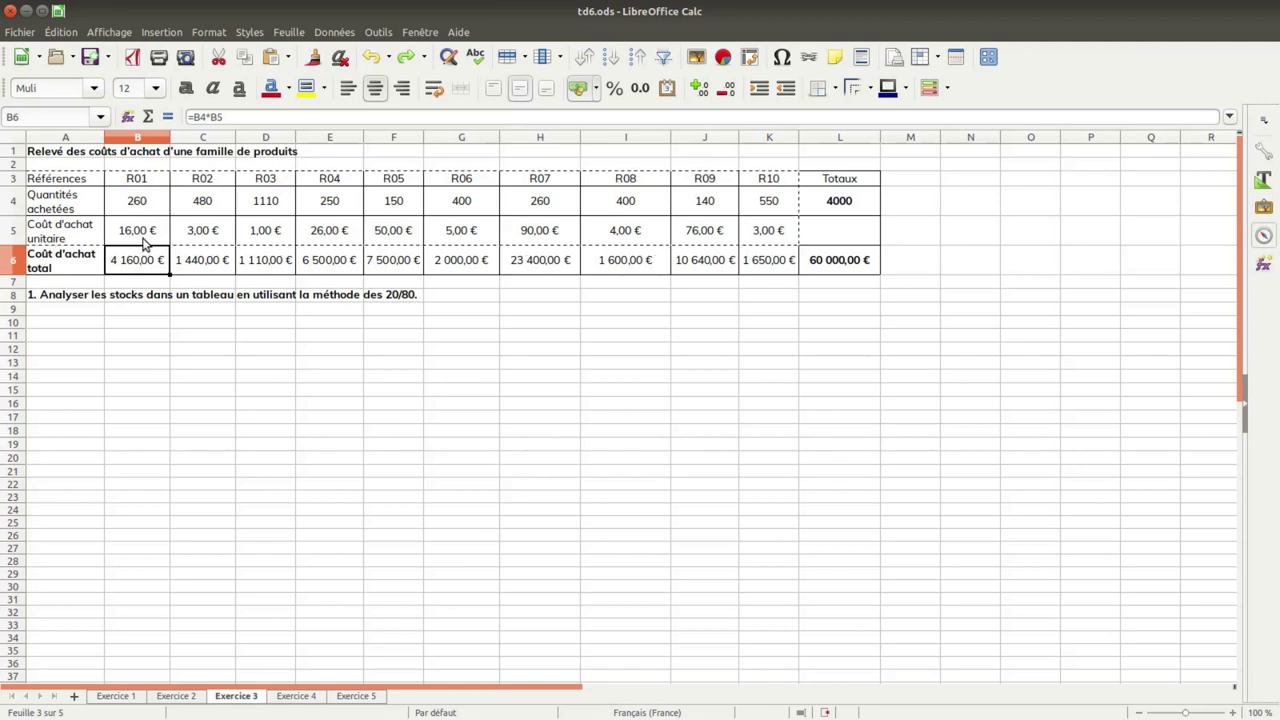
pyautogui.click(822, 268)
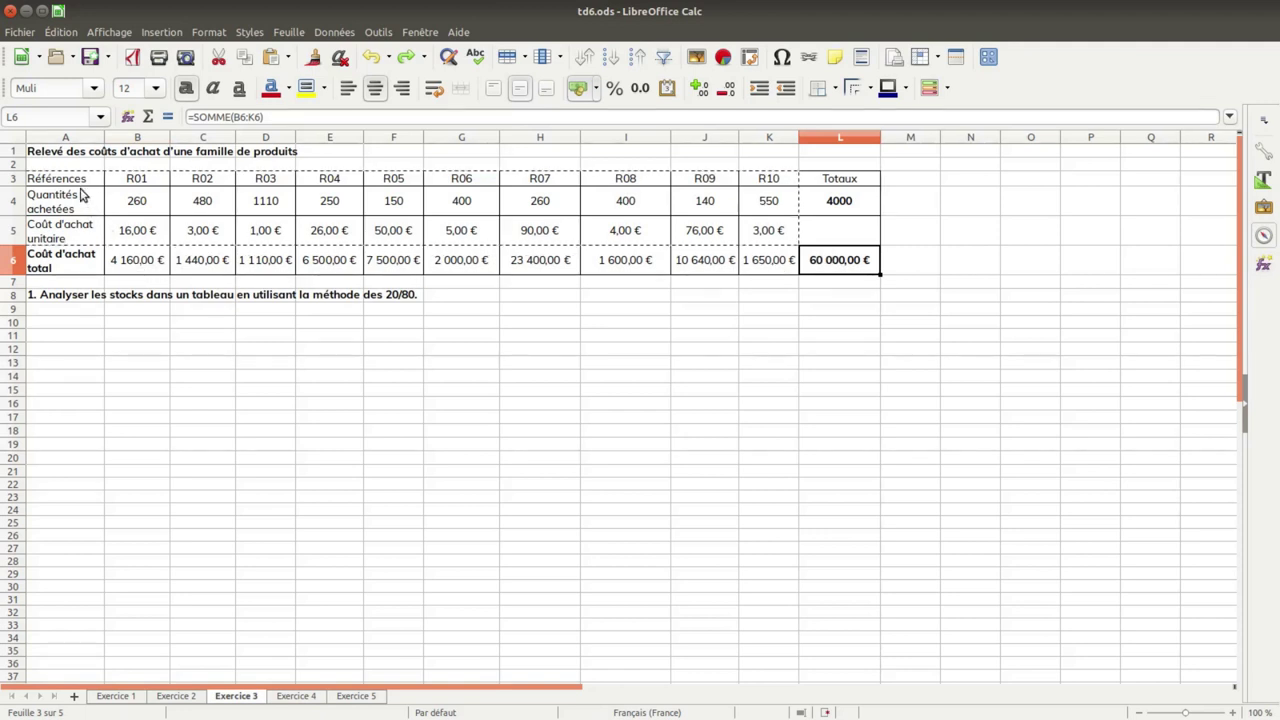
# Step: Copy the purchase table A3:L6 and paste everything transposed starting at cell B10
pyautogui.moveTo(58, 178); pyautogui.dragTo(863, 274)
pyautogui.rightClick(563, 203)
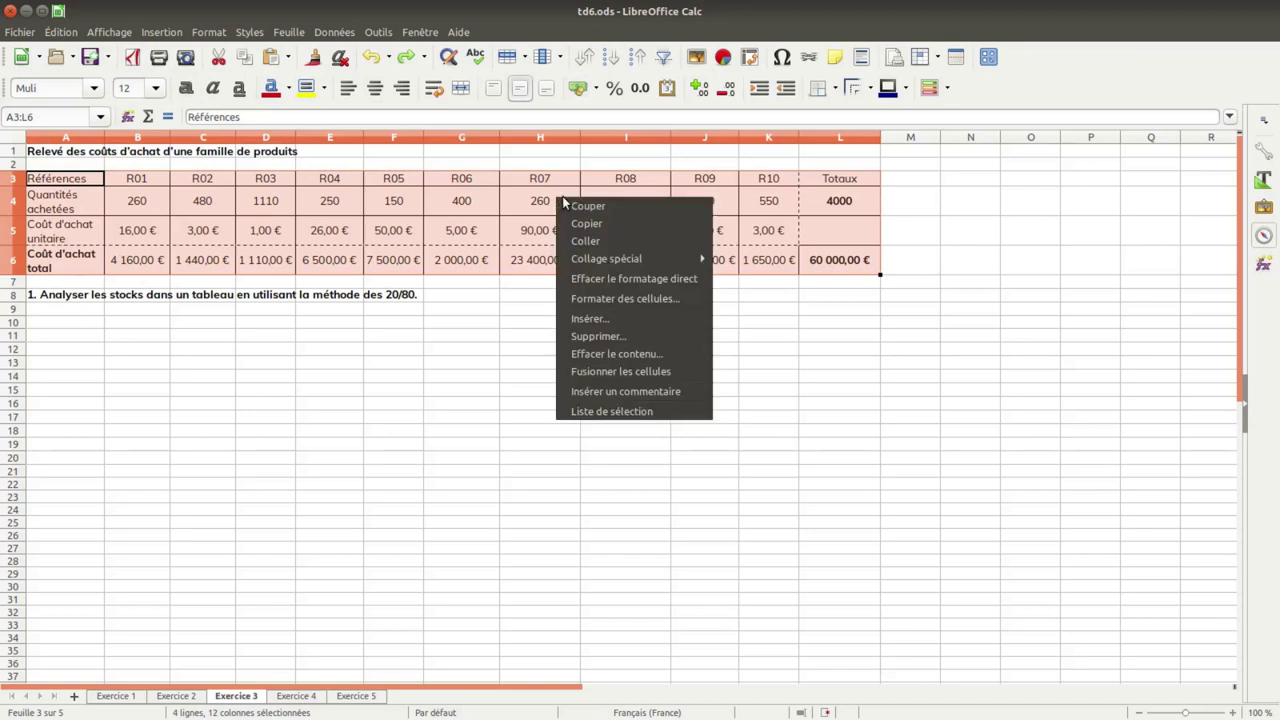
pyautogui.click(588, 223)
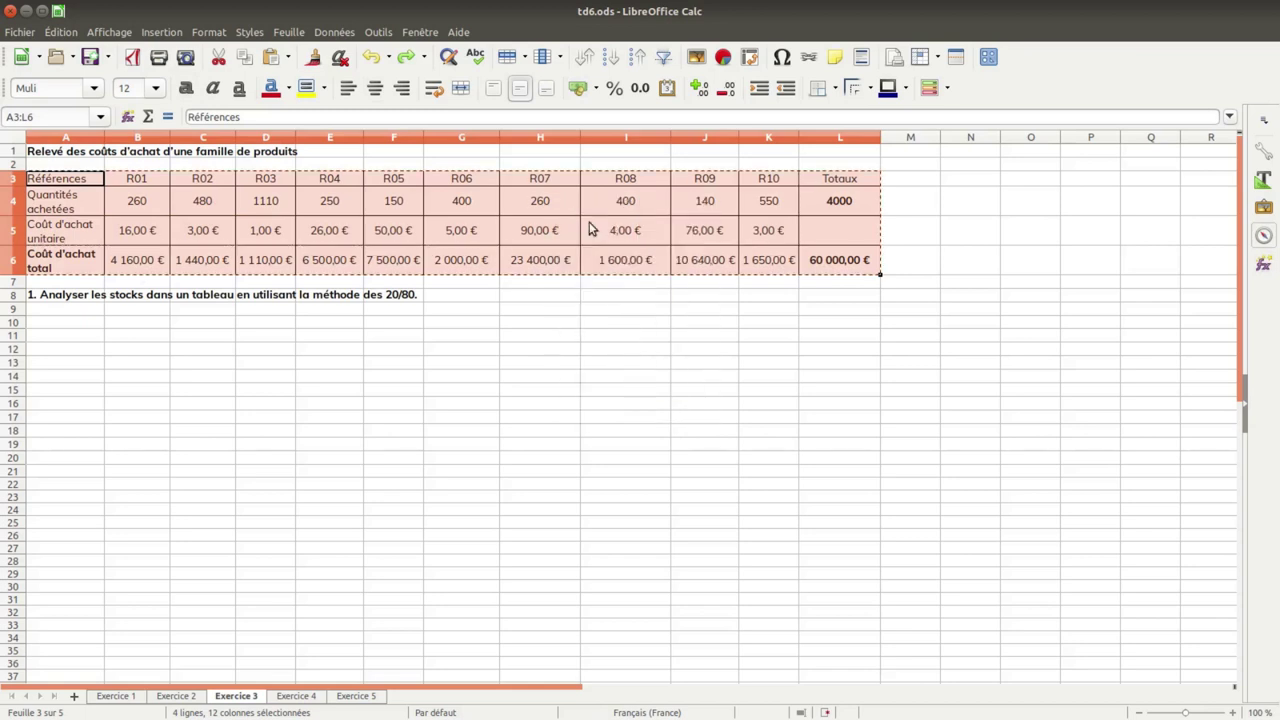
pyautogui.click(127, 325)
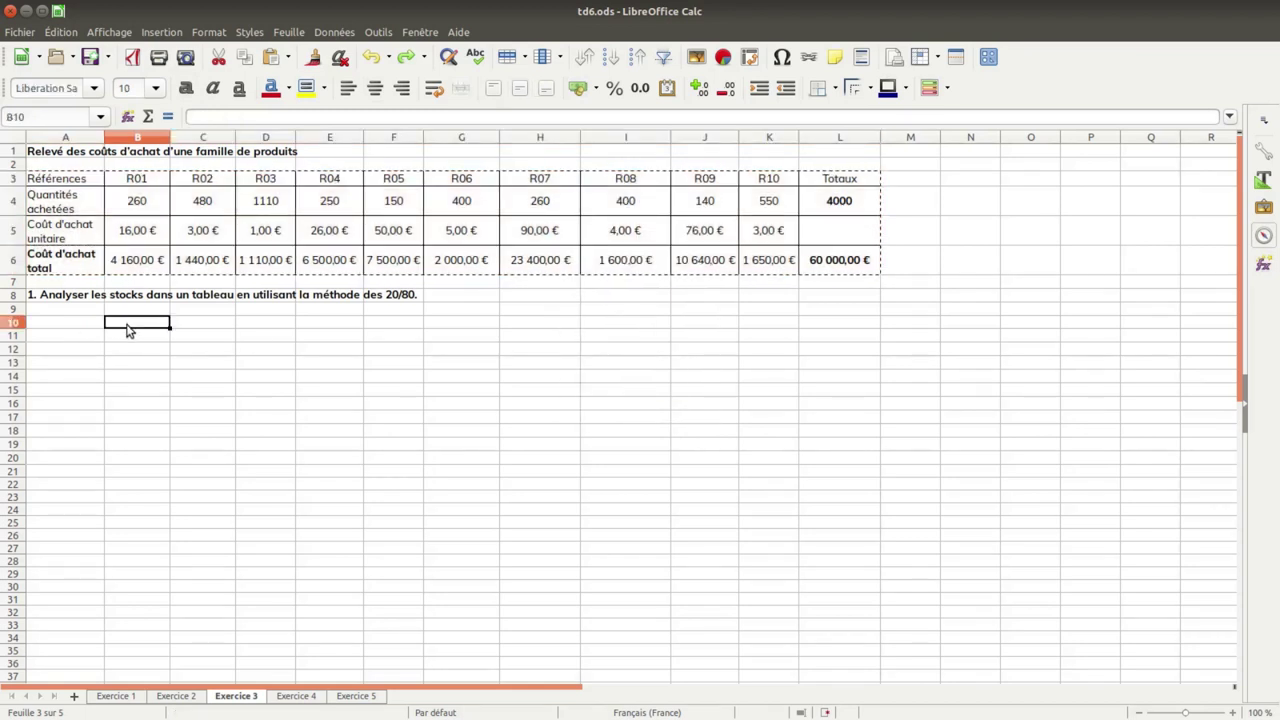
pyautogui.click(64, 32)
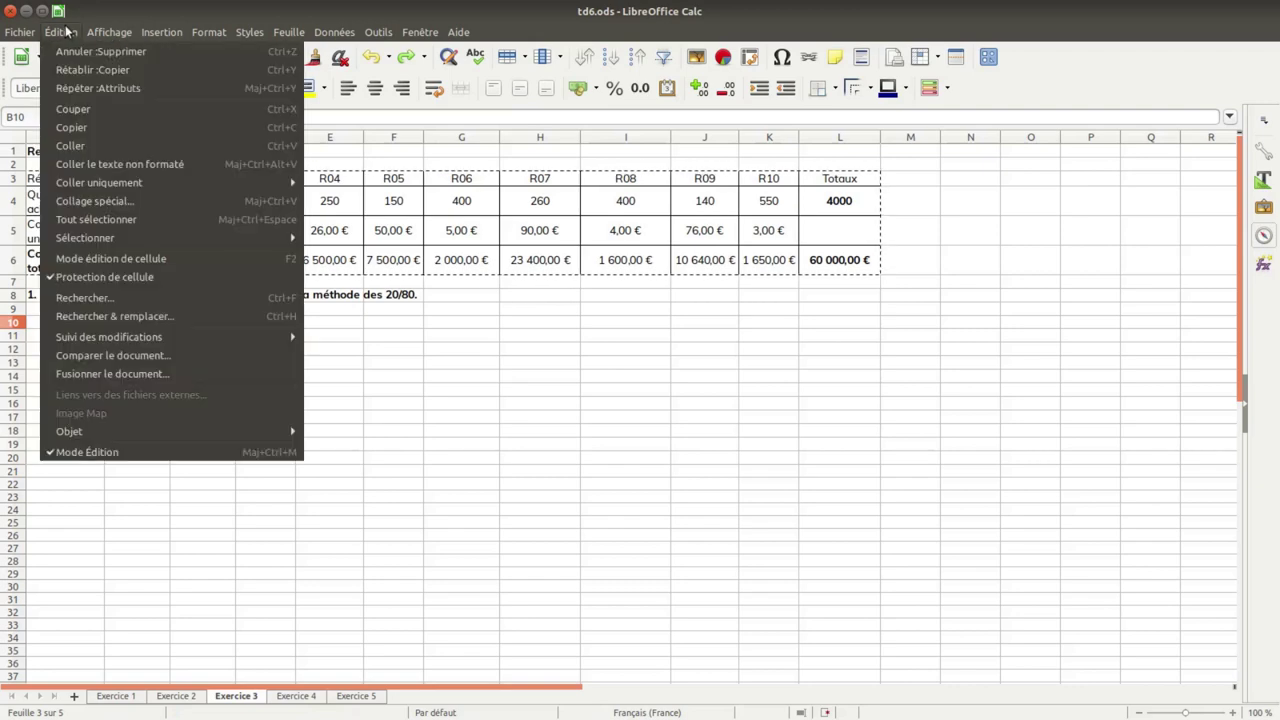
pyautogui.click(178, 200)
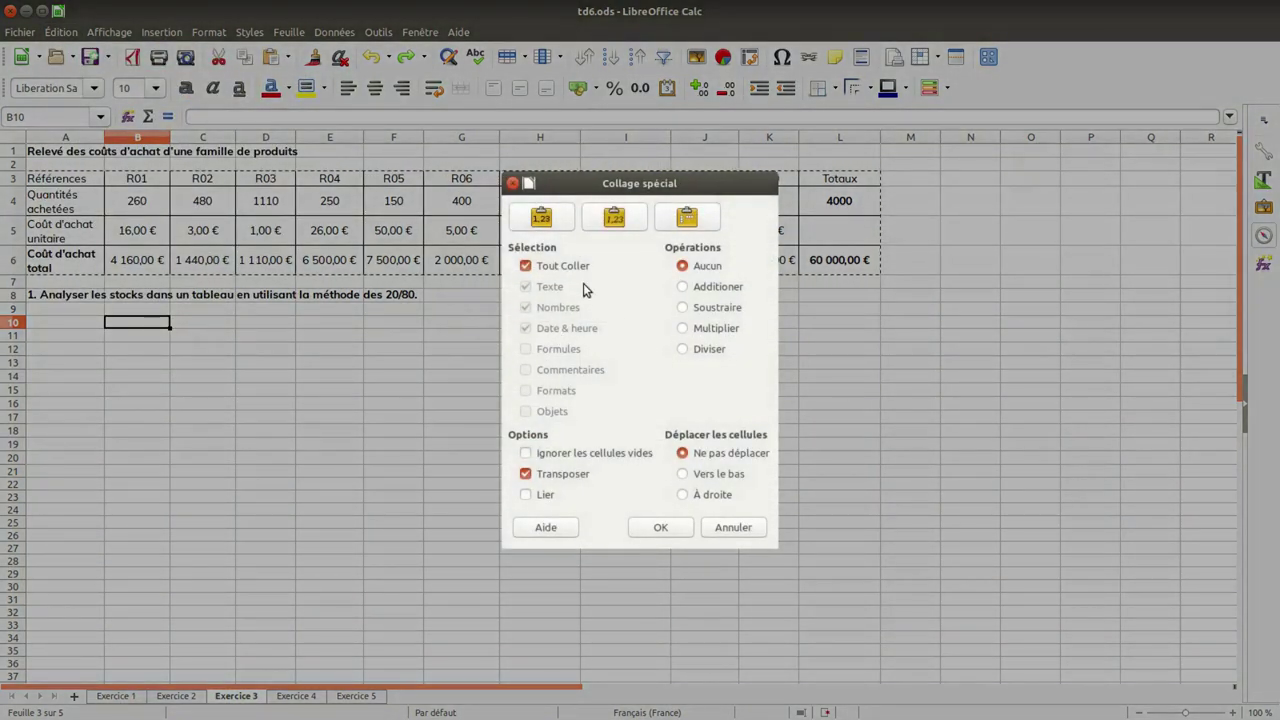
pyautogui.click(558, 476)
pyautogui.click(557, 476)
pyautogui.click(659, 527)
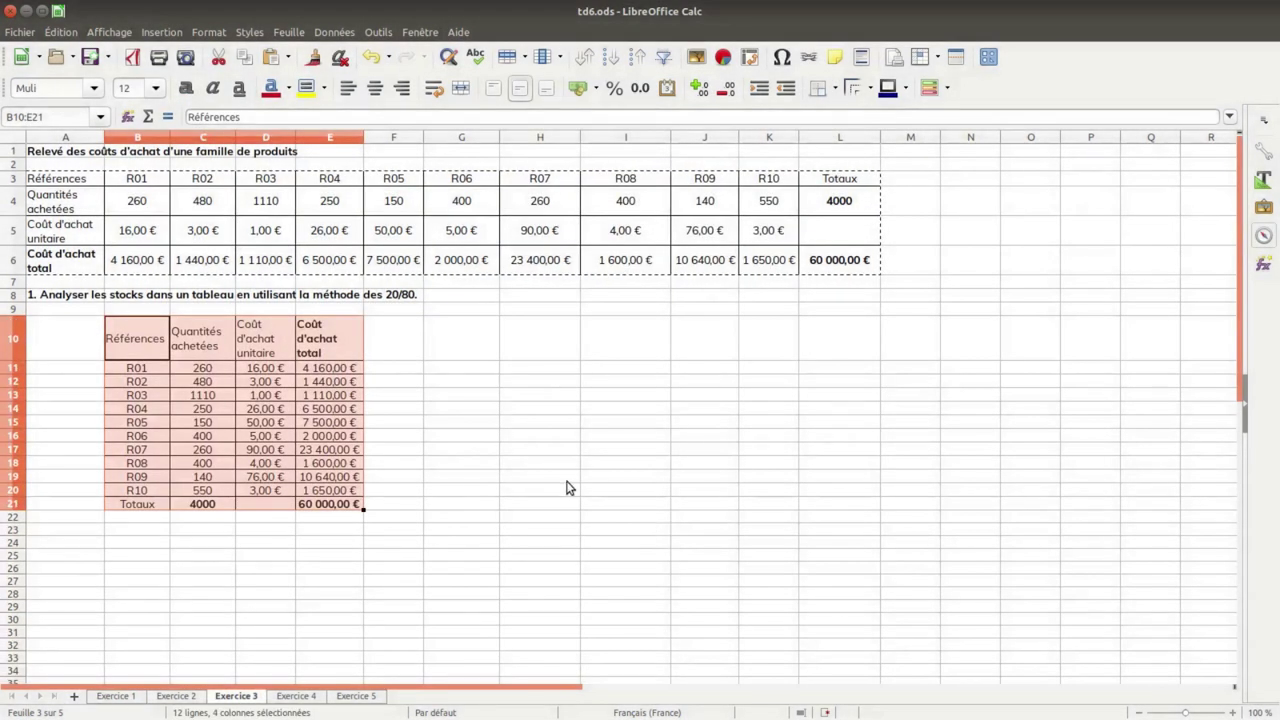
# Step: Centre the contents of the transposed table B10:E21 and make the headings in B10:D10 bold
pyautogui.click(374, 88)
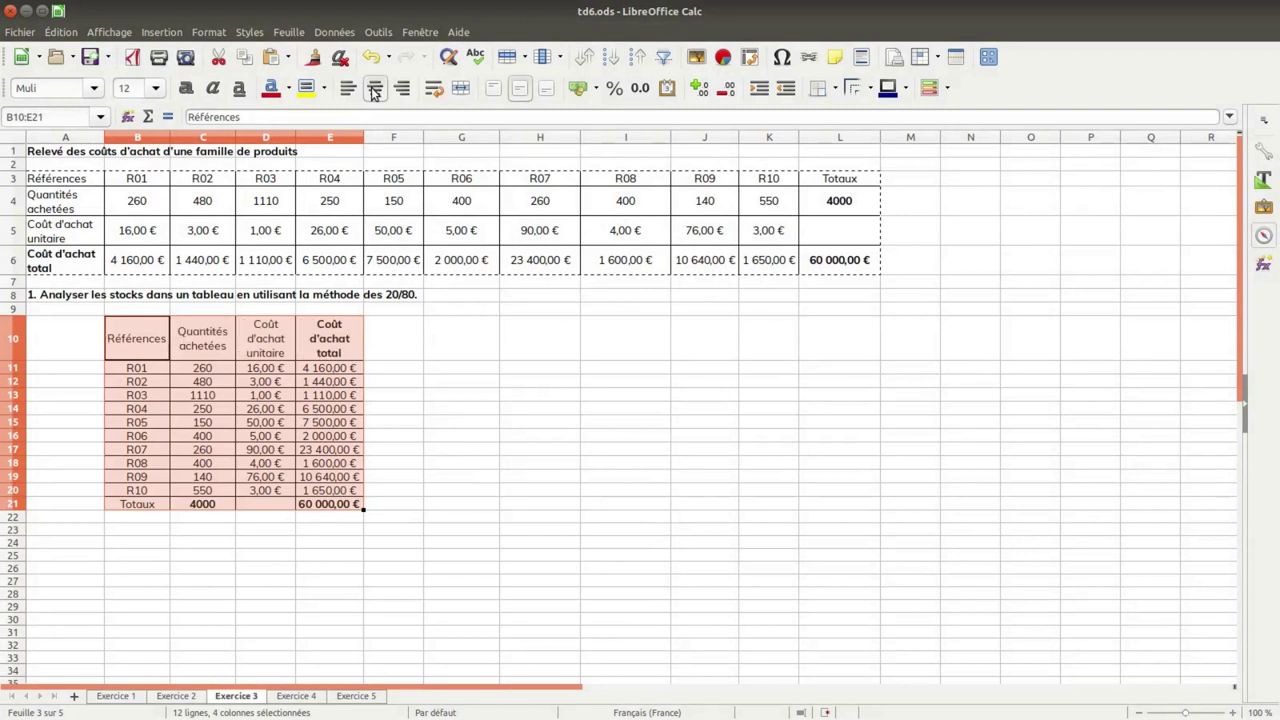
pyautogui.click(310, 422)
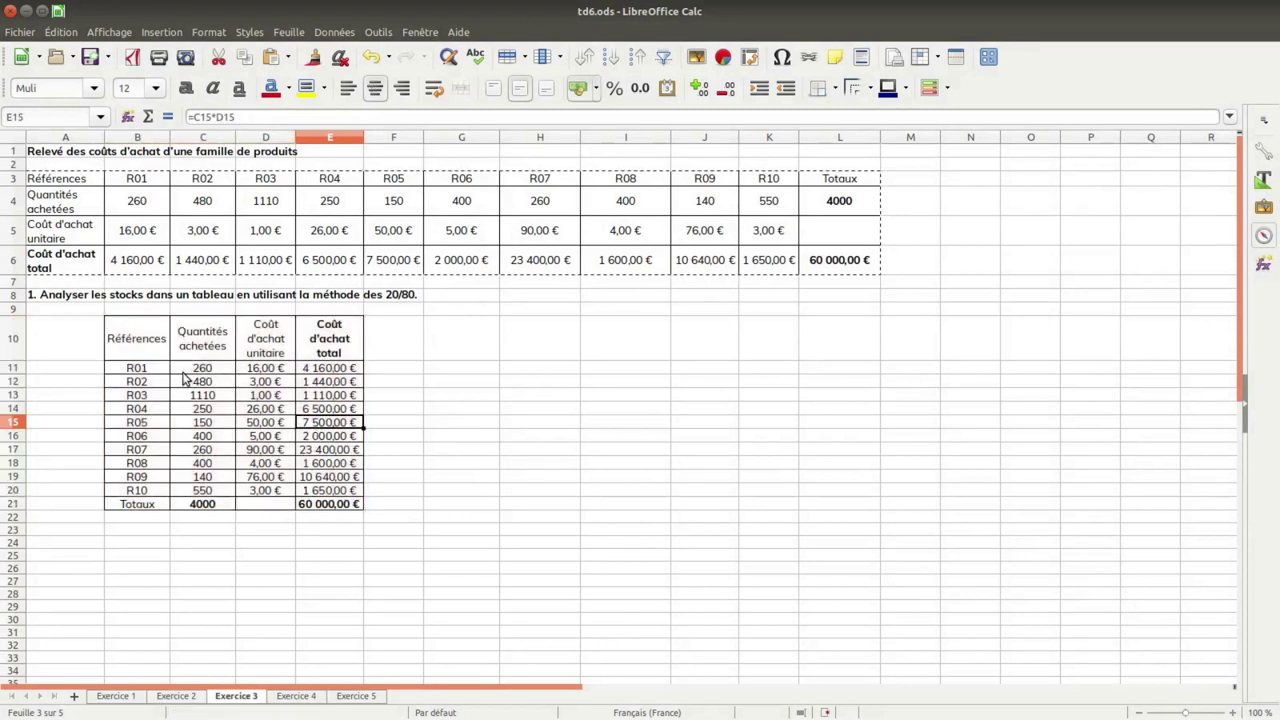
pyautogui.moveTo(189, 345); pyautogui.dragTo(272, 360)
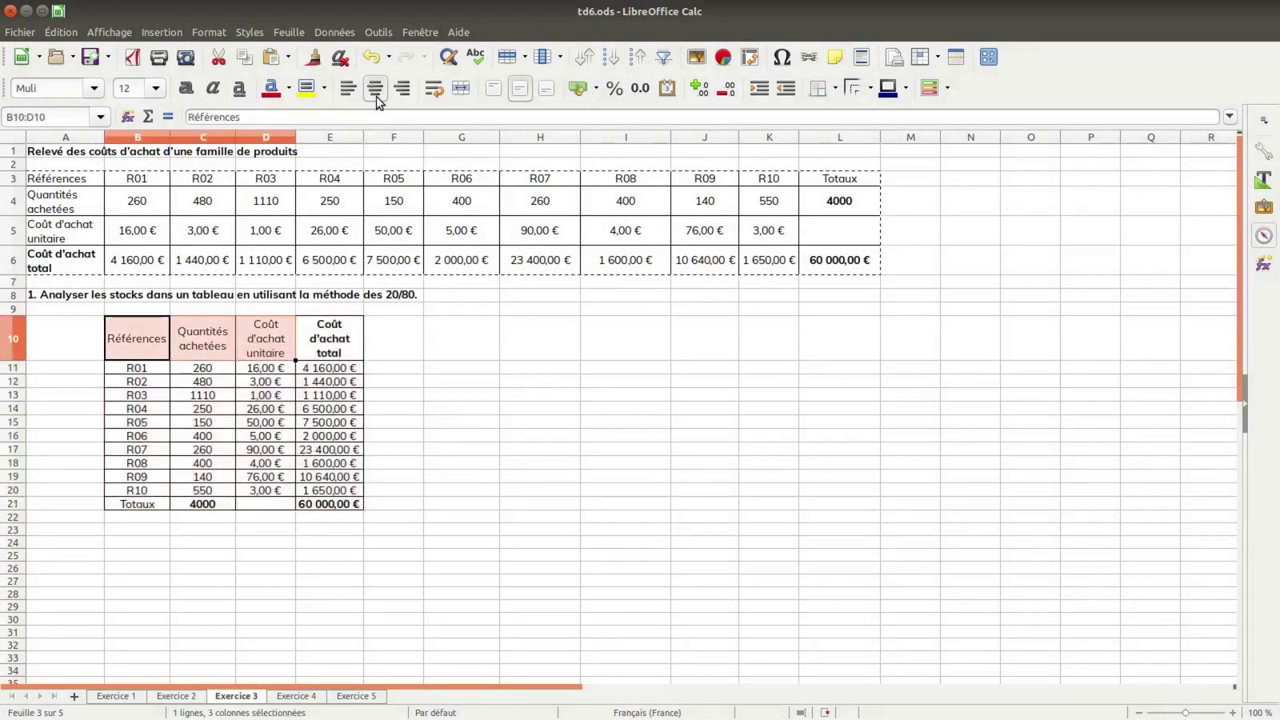
pyautogui.click(185, 88)
pyautogui.click(332, 396)
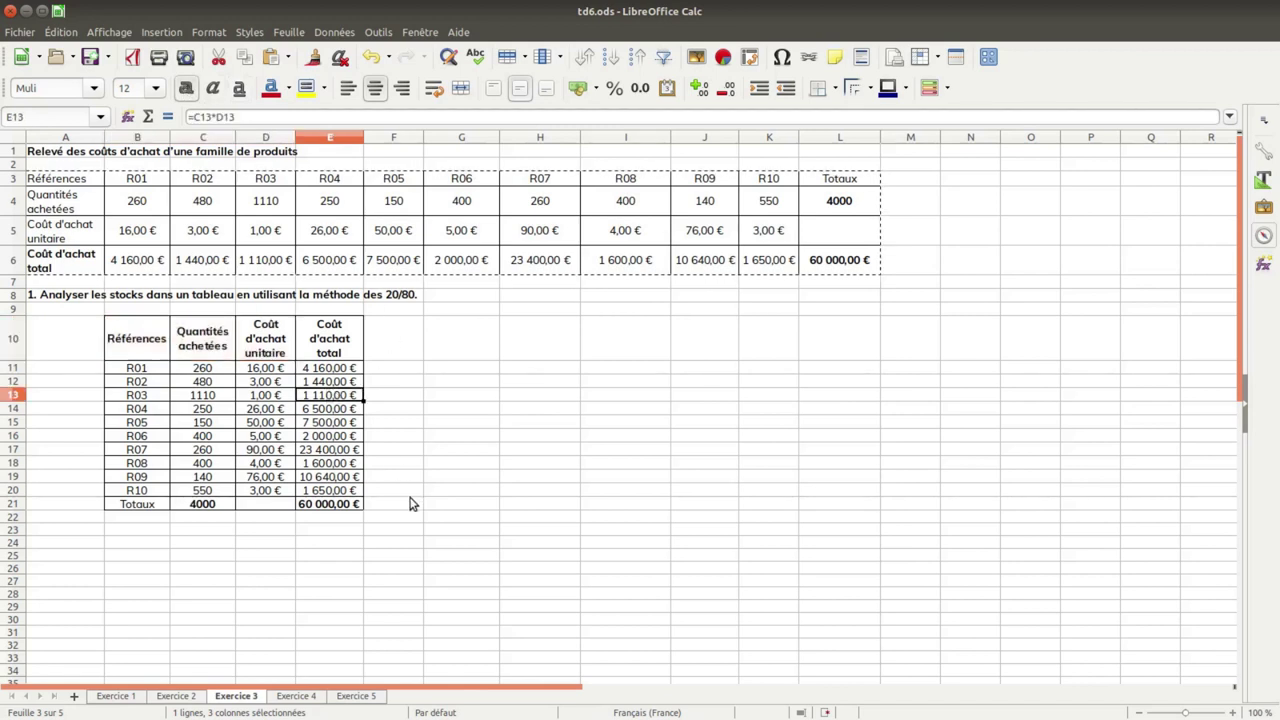
# Step: Enter the heading "Rang des références" in cell A10, beside the transposed table
pyautogui.click(85, 344)
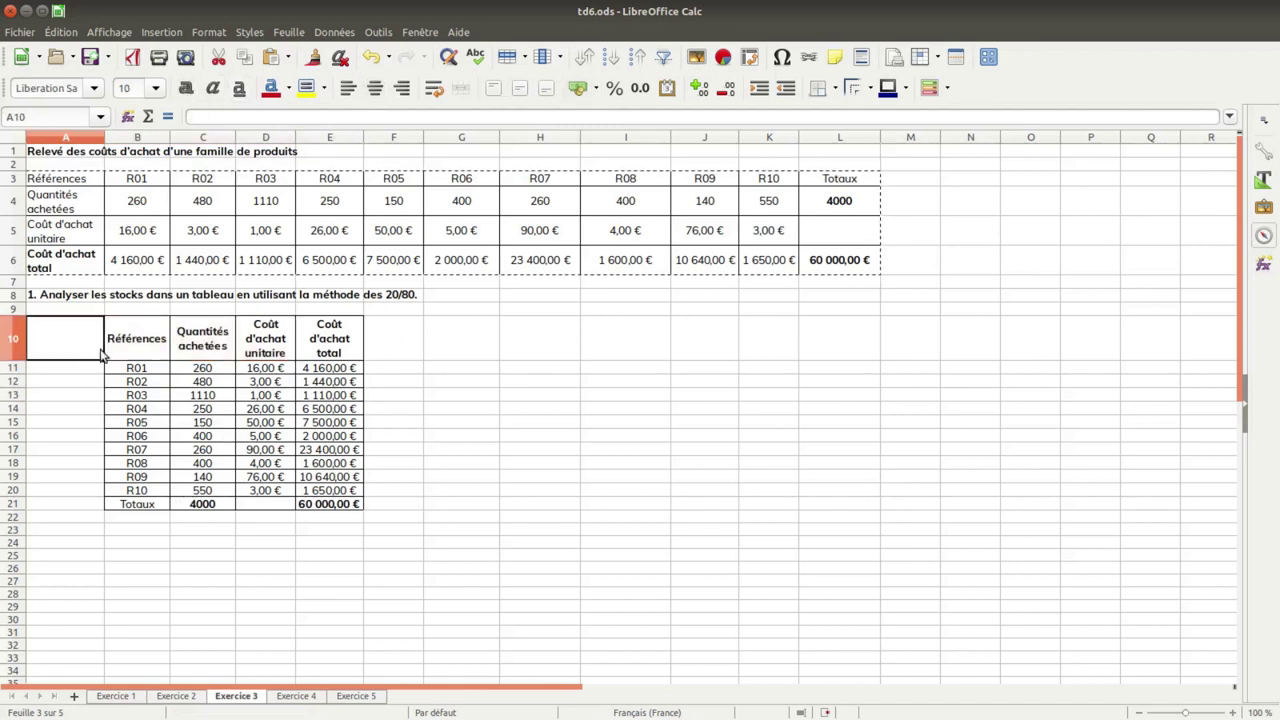
pyautogui.write('Rang')
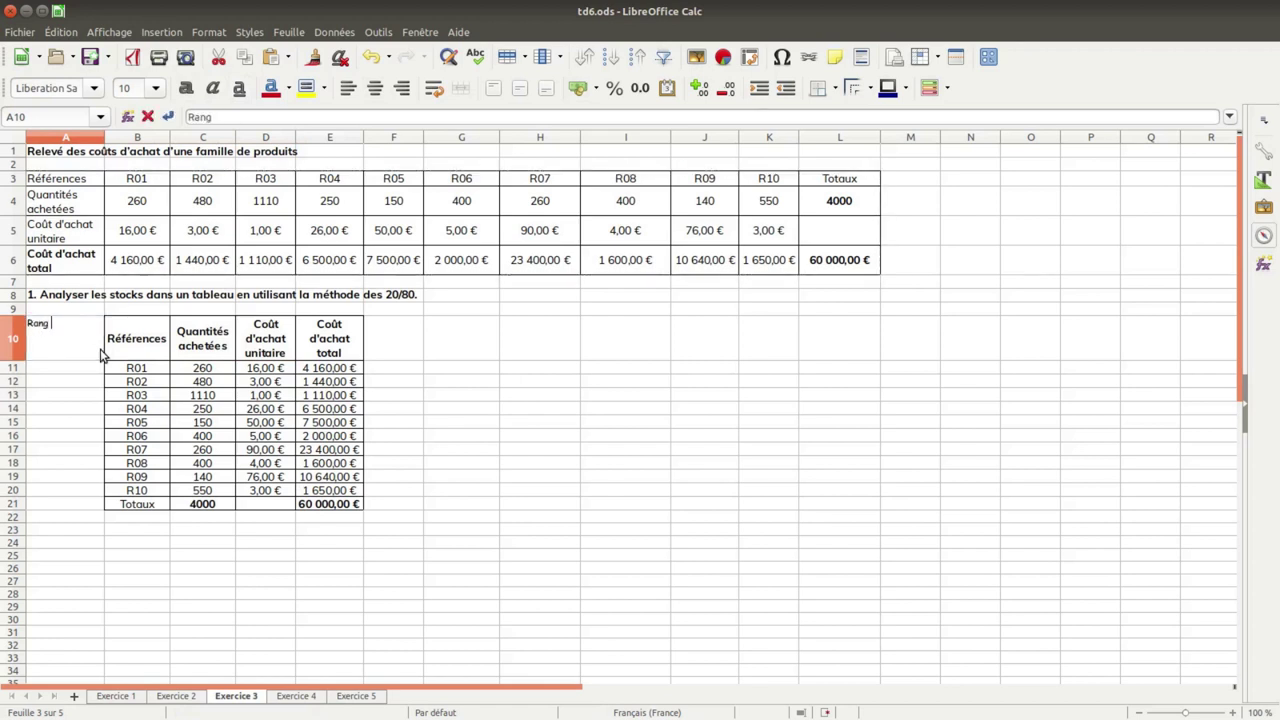
pyautogui.write(' des références')
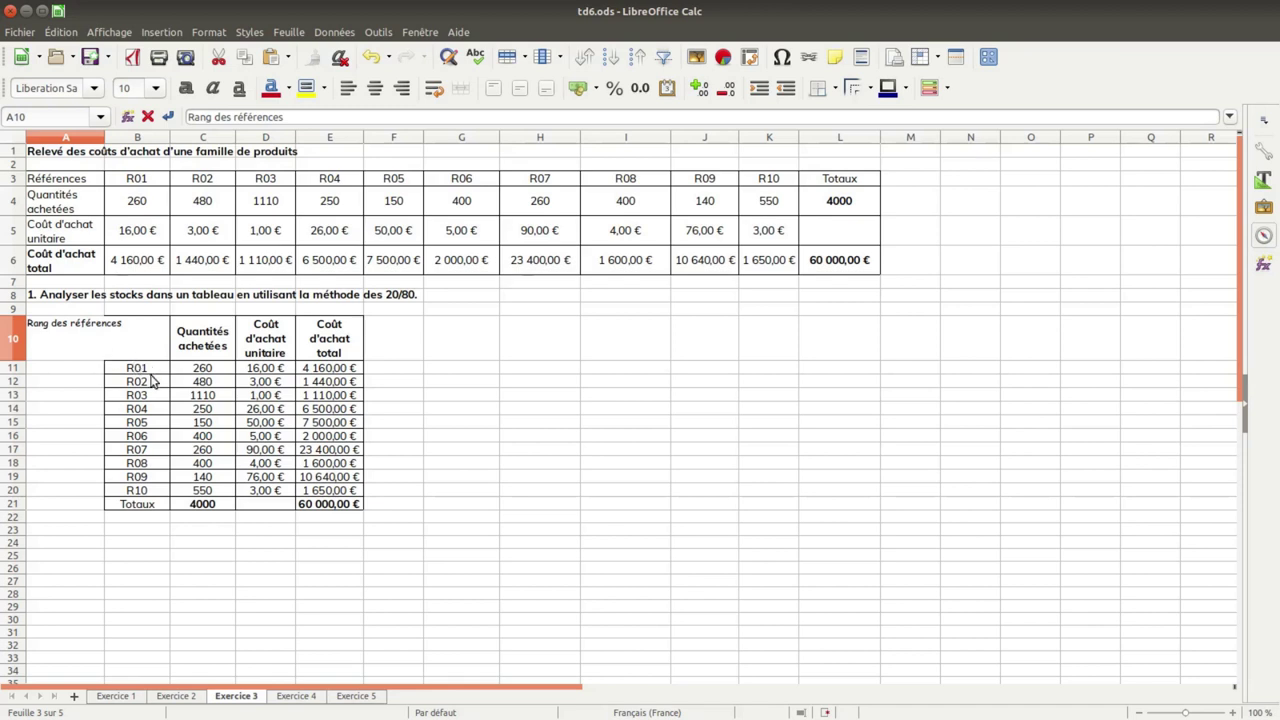
pyautogui.click(150, 383)
# Step: Copy the formatting of the Références column B10:B21 onto A10:A21 and wrap the heading text in A10
pyautogui.moveTo(145, 345); pyautogui.dragTo(150, 502)
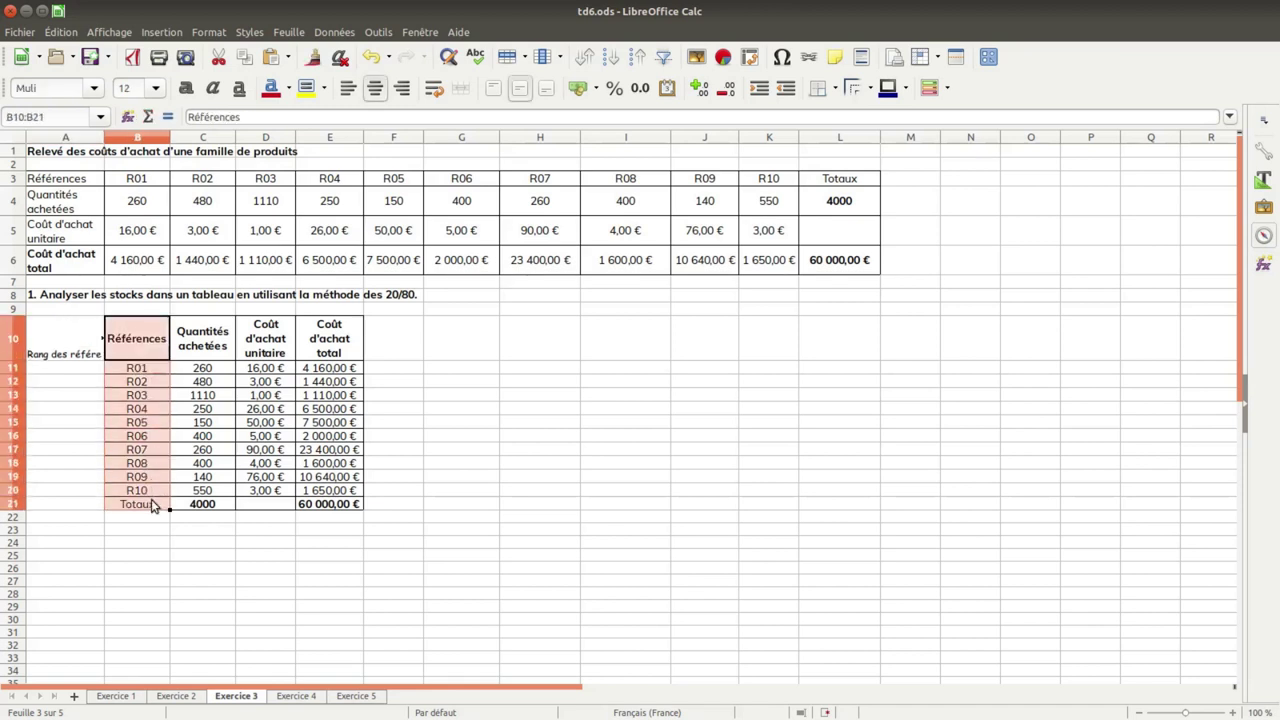
pyautogui.click(313, 58)
pyautogui.click(78, 343)
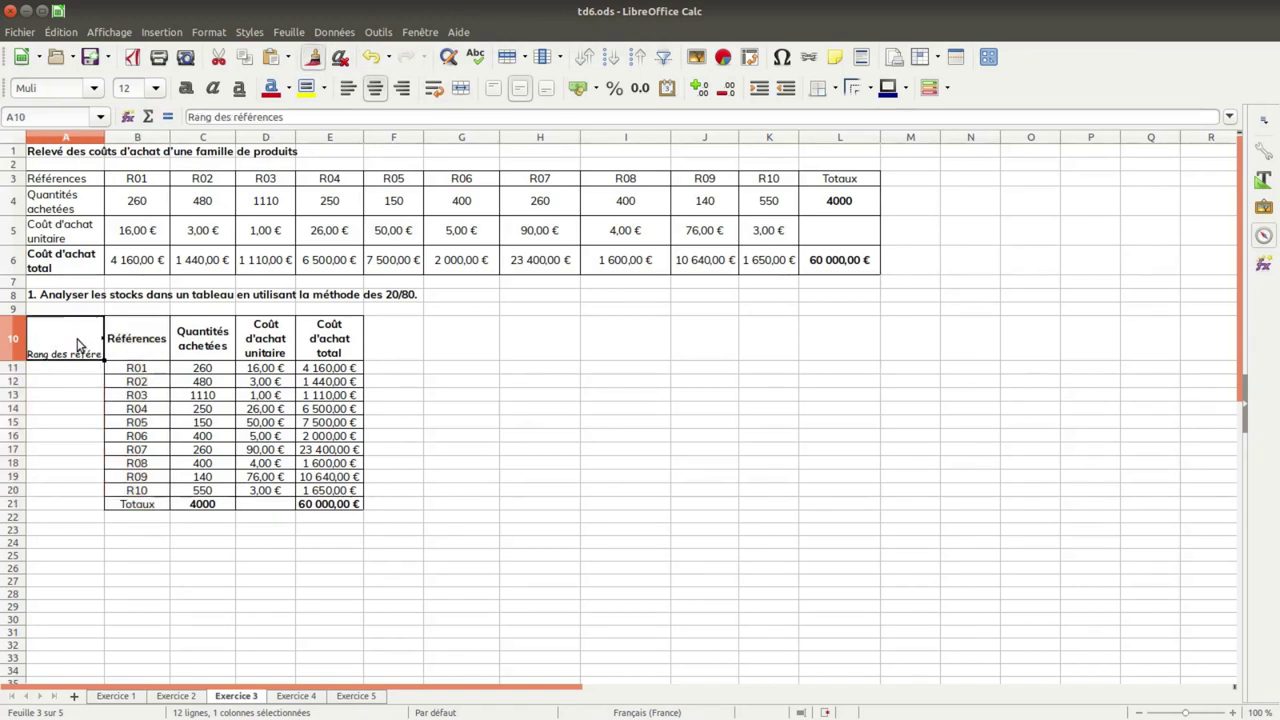
pyautogui.moveTo(78, 343); pyautogui.dragTo(91, 503)
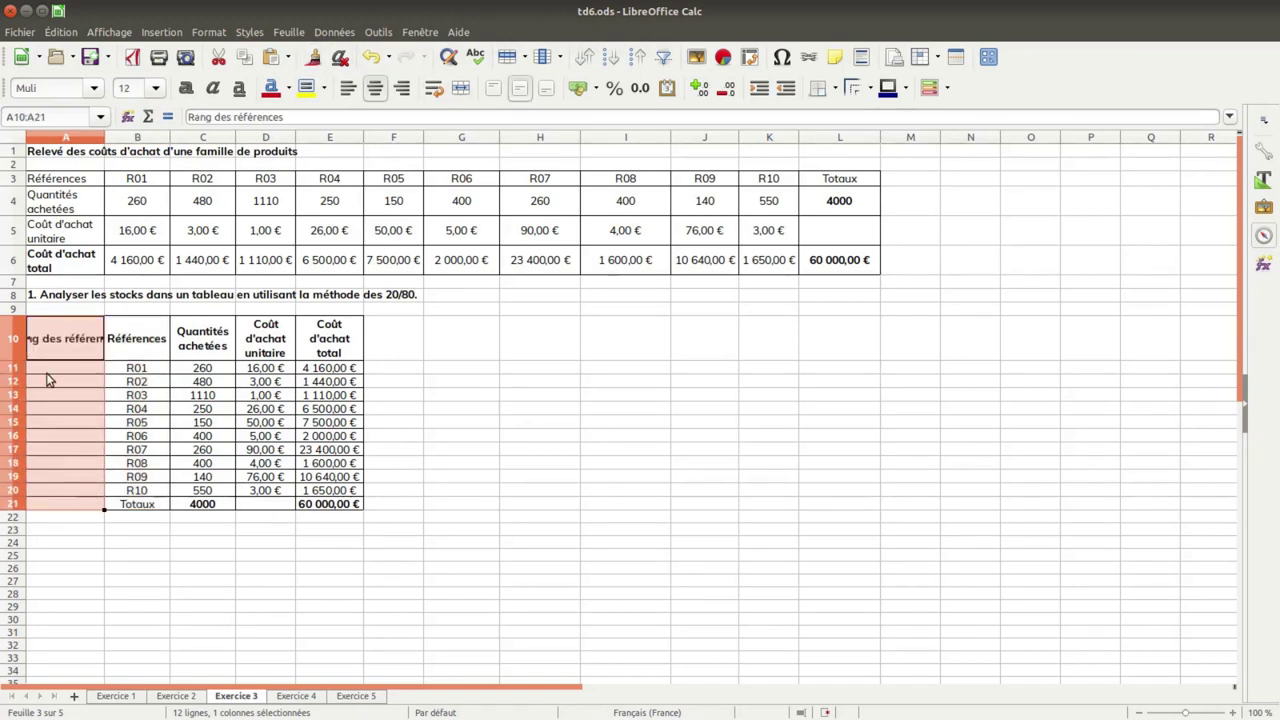
pyautogui.click(74, 348)
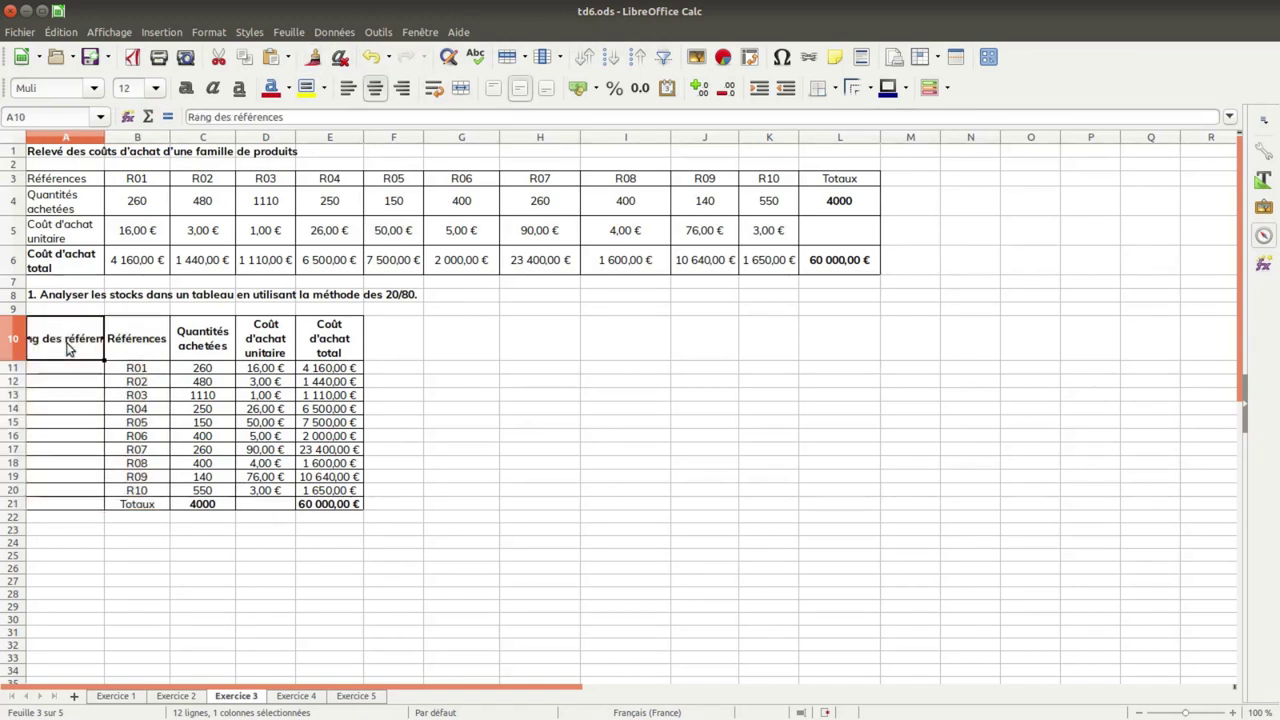
pyautogui.click(434, 90)
pyautogui.click(70, 377)
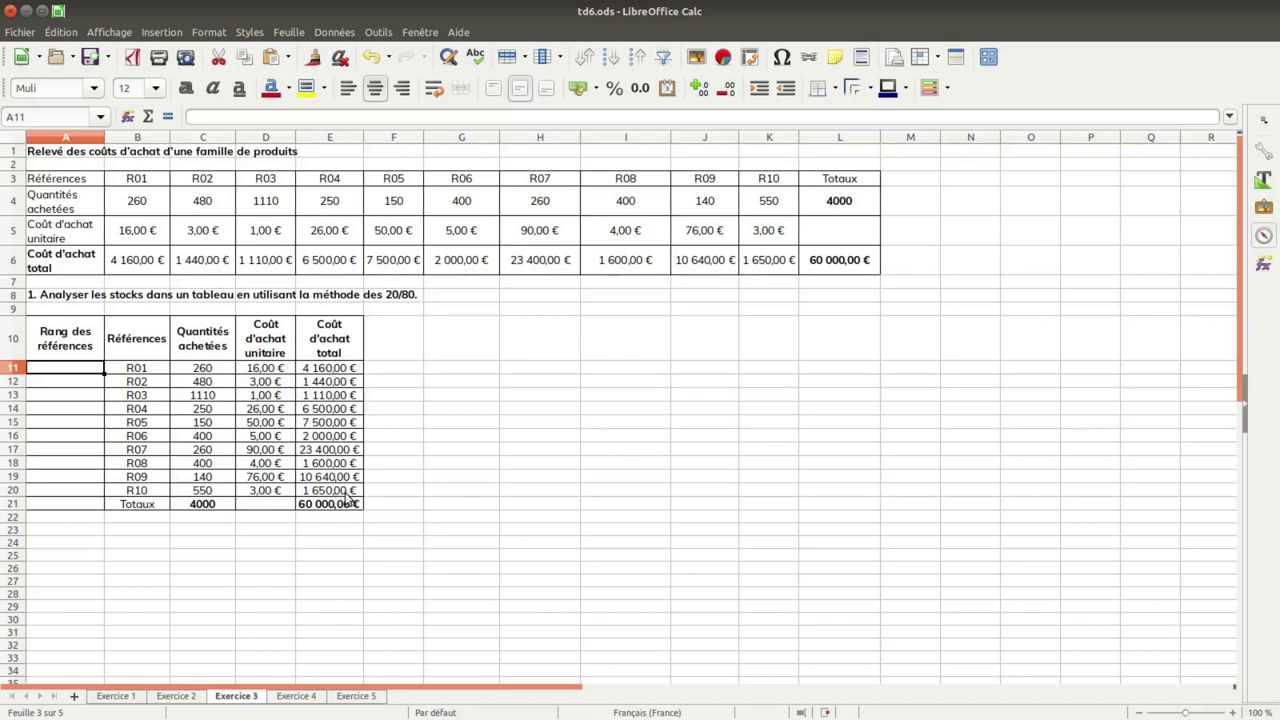
# Step: Sort the range A10:E20 by "Coût d'achat total" in descending order, leaving out the totals row
pyautogui.moveTo(342, 490); pyautogui.dragTo(60, 344)
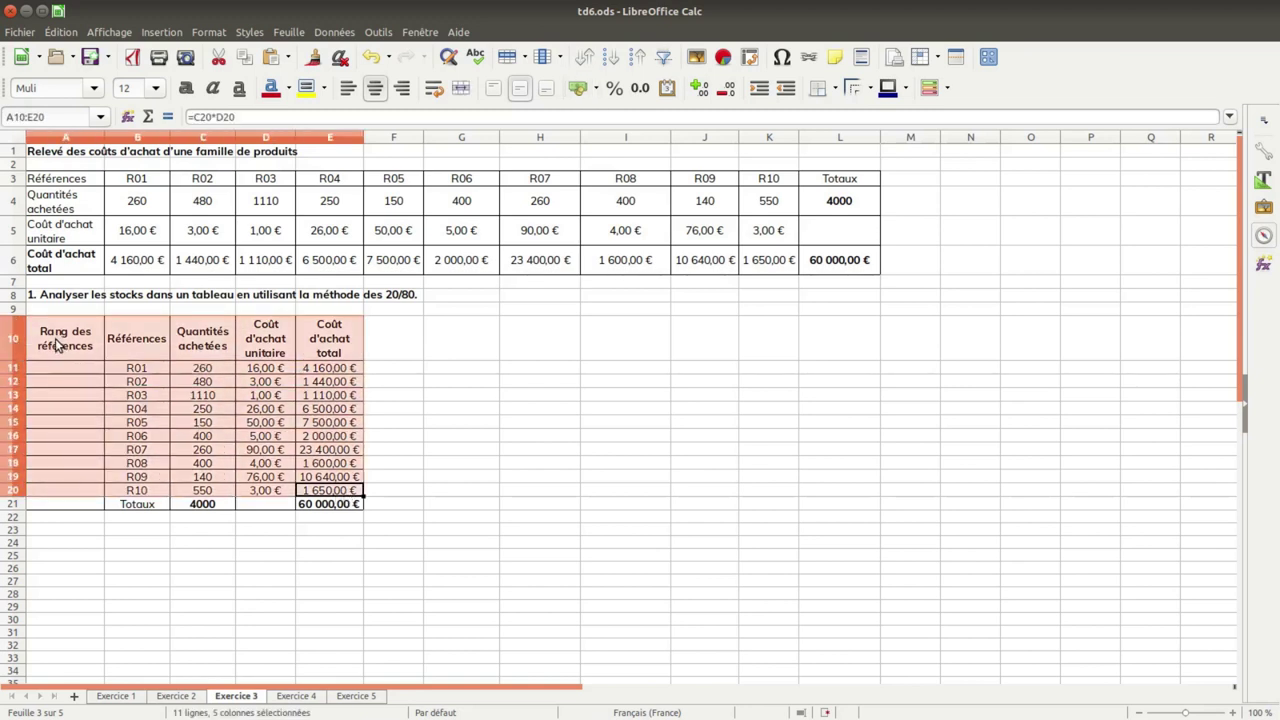
pyautogui.click(347, 32)
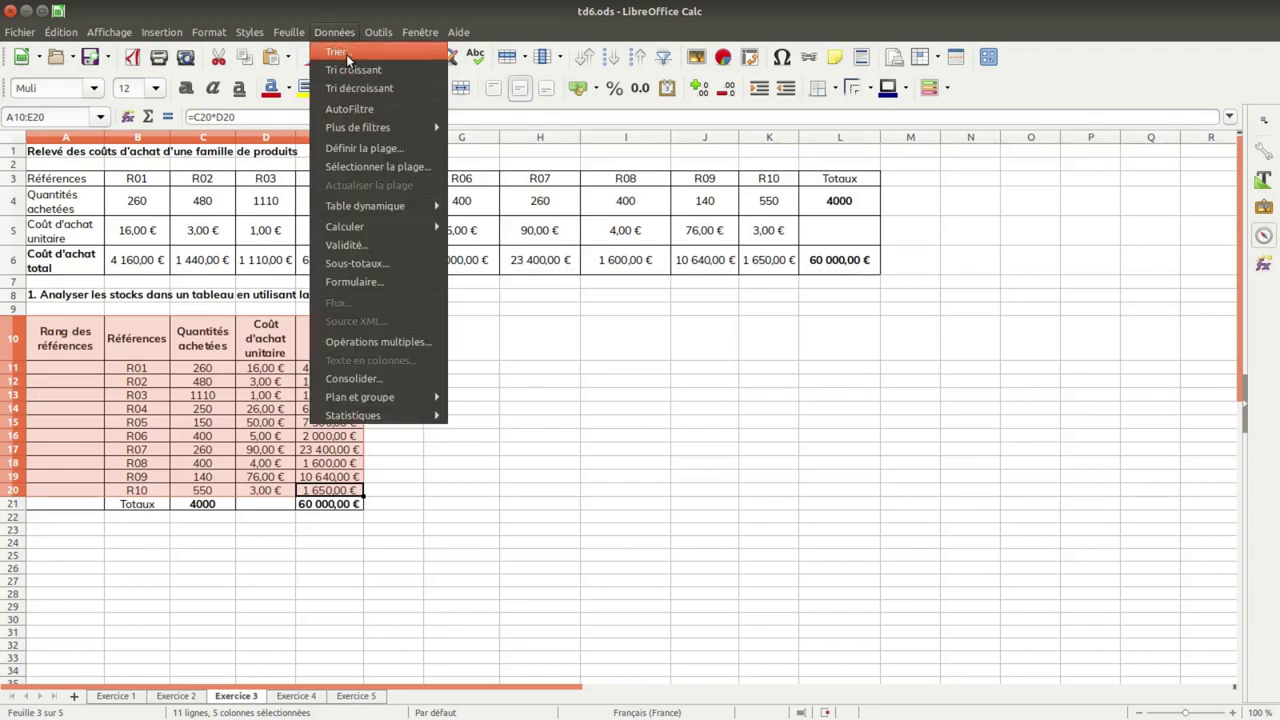
pyautogui.click(347, 50)
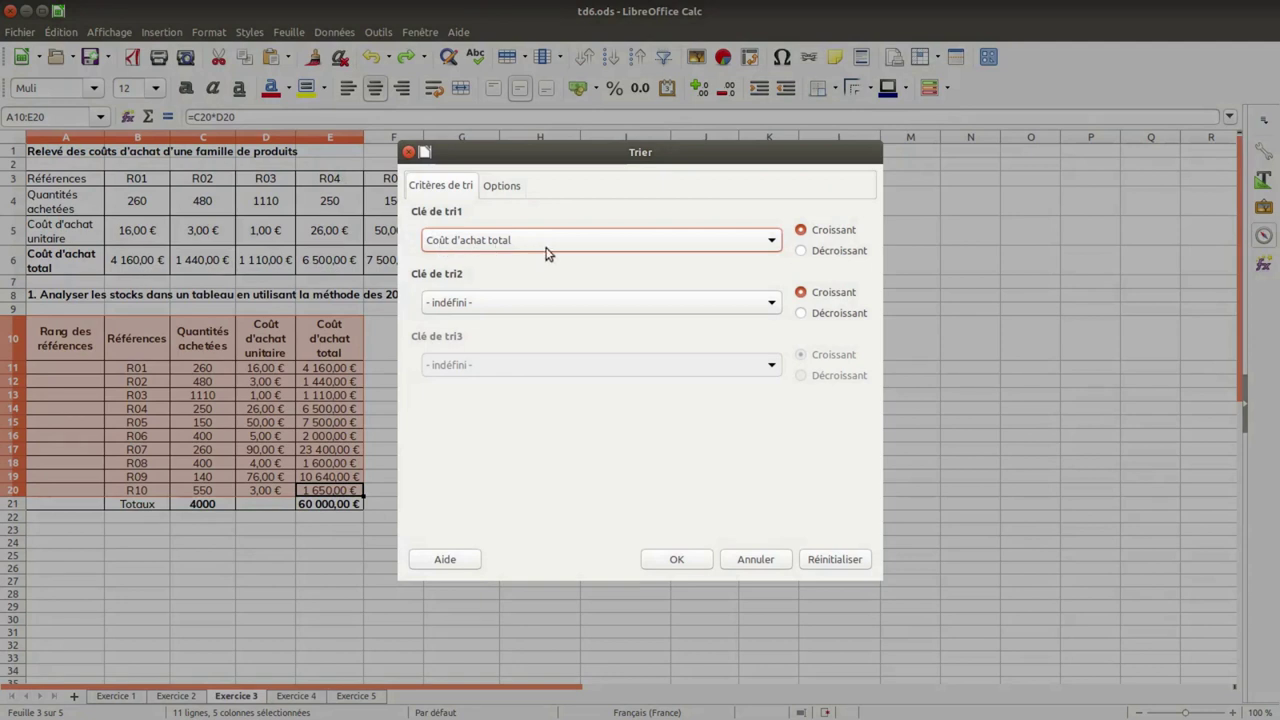
pyautogui.click(801, 251)
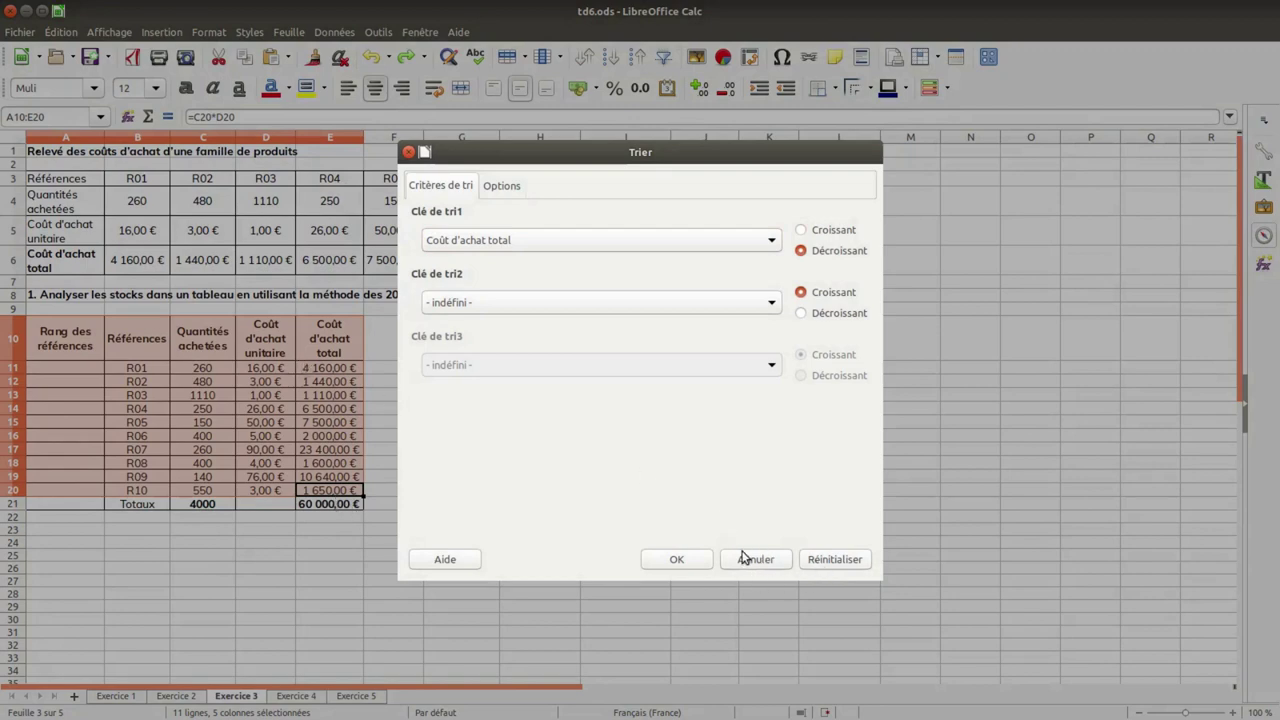
pyautogui.click(677, 560)
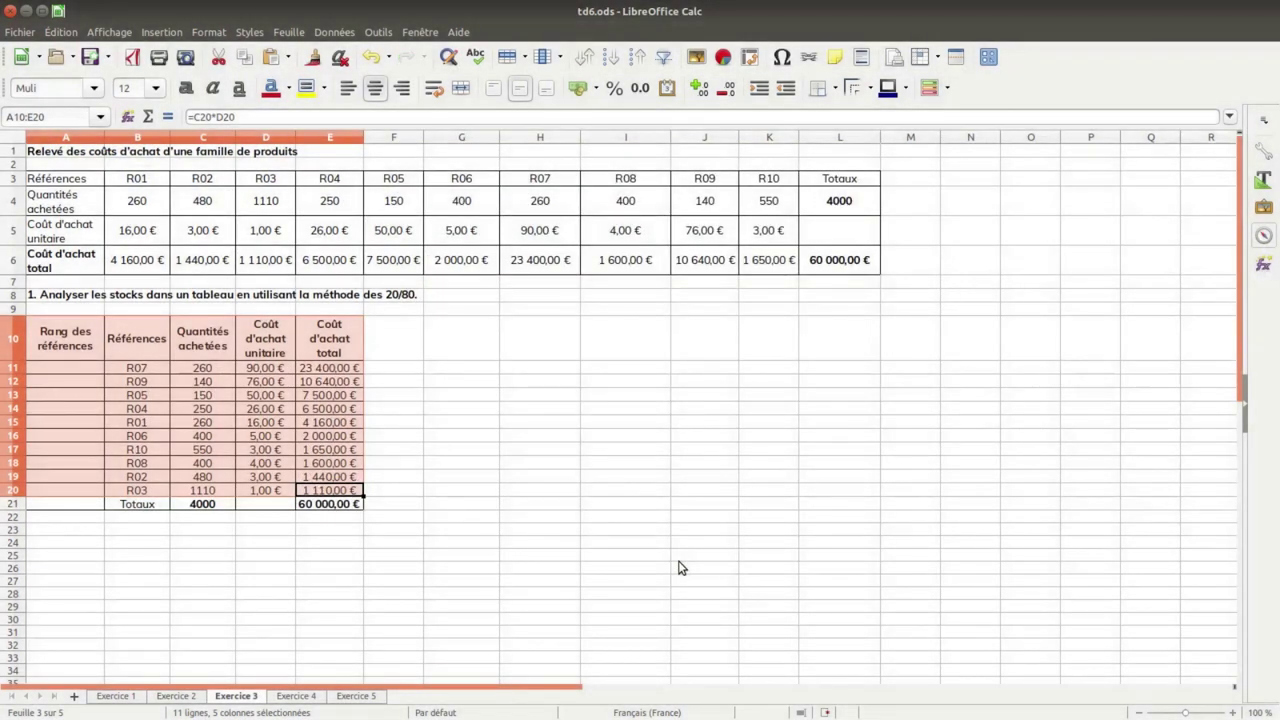
pyautogui.click(348, 428)
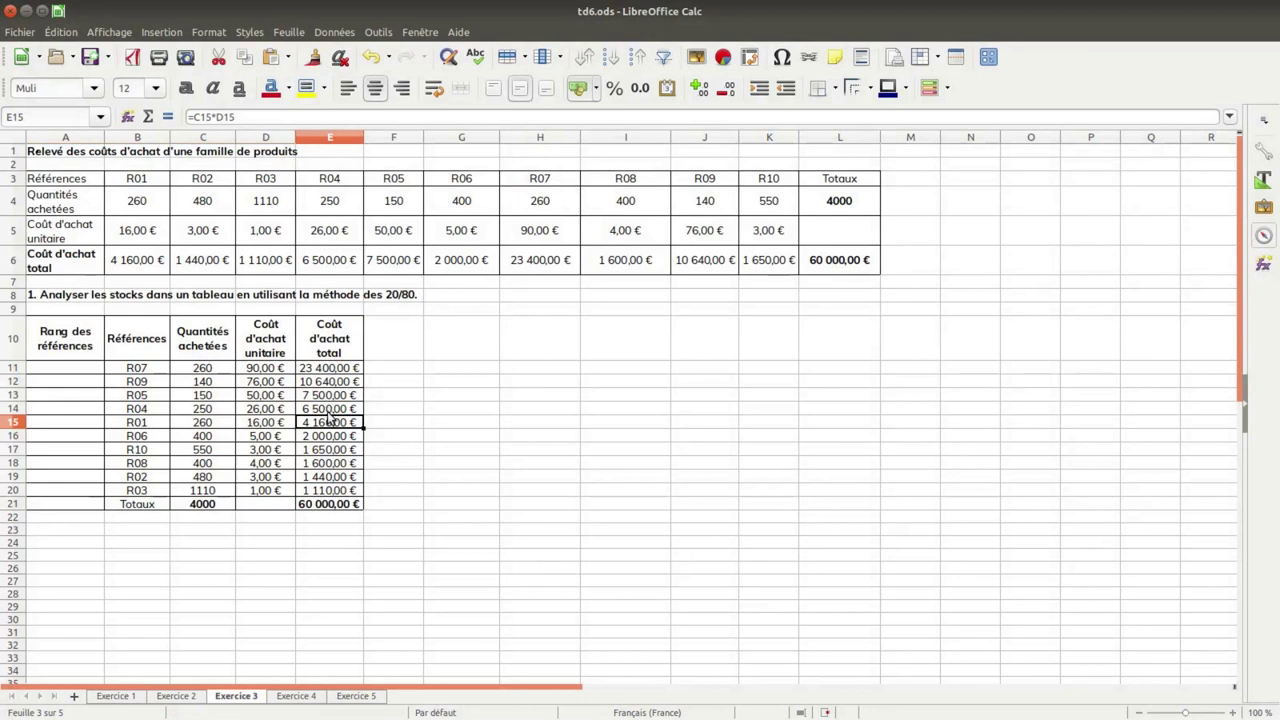
# Step: Insert the RANG function in A11 with E11 as the value and E11:E20 as the data
pyautogui.click(70, 368)
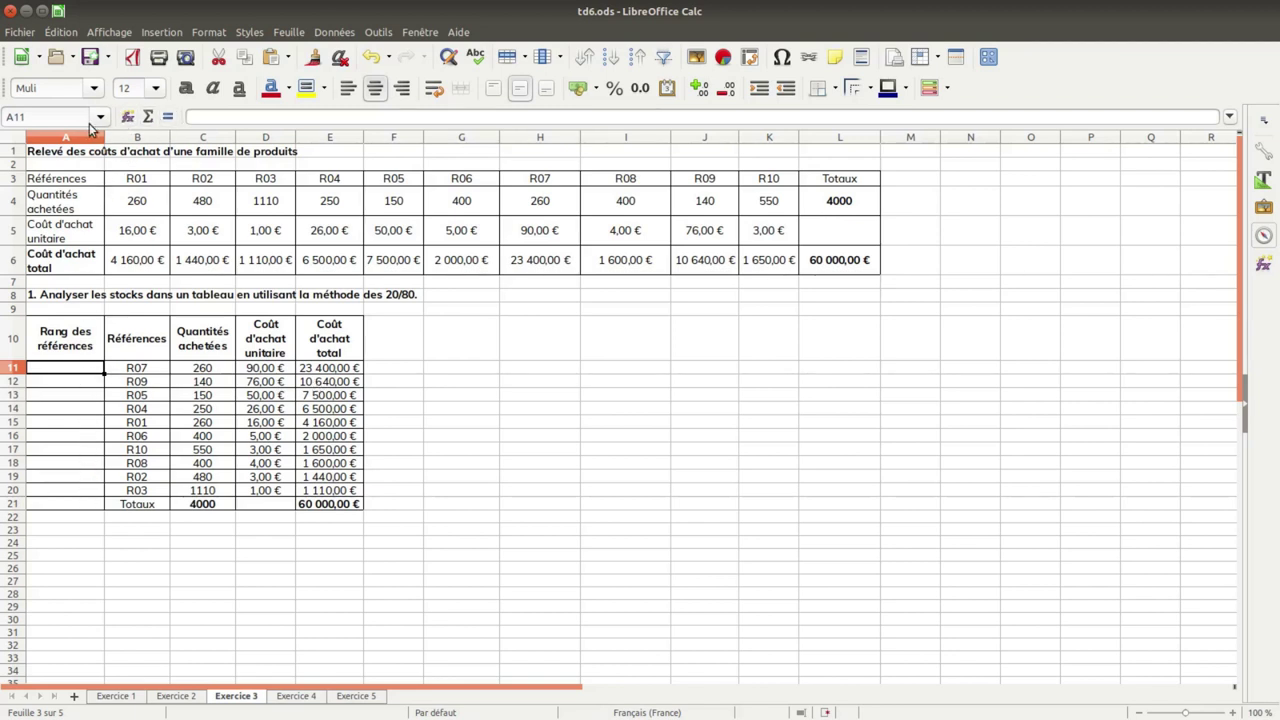
pyautogui.click(127, 118)
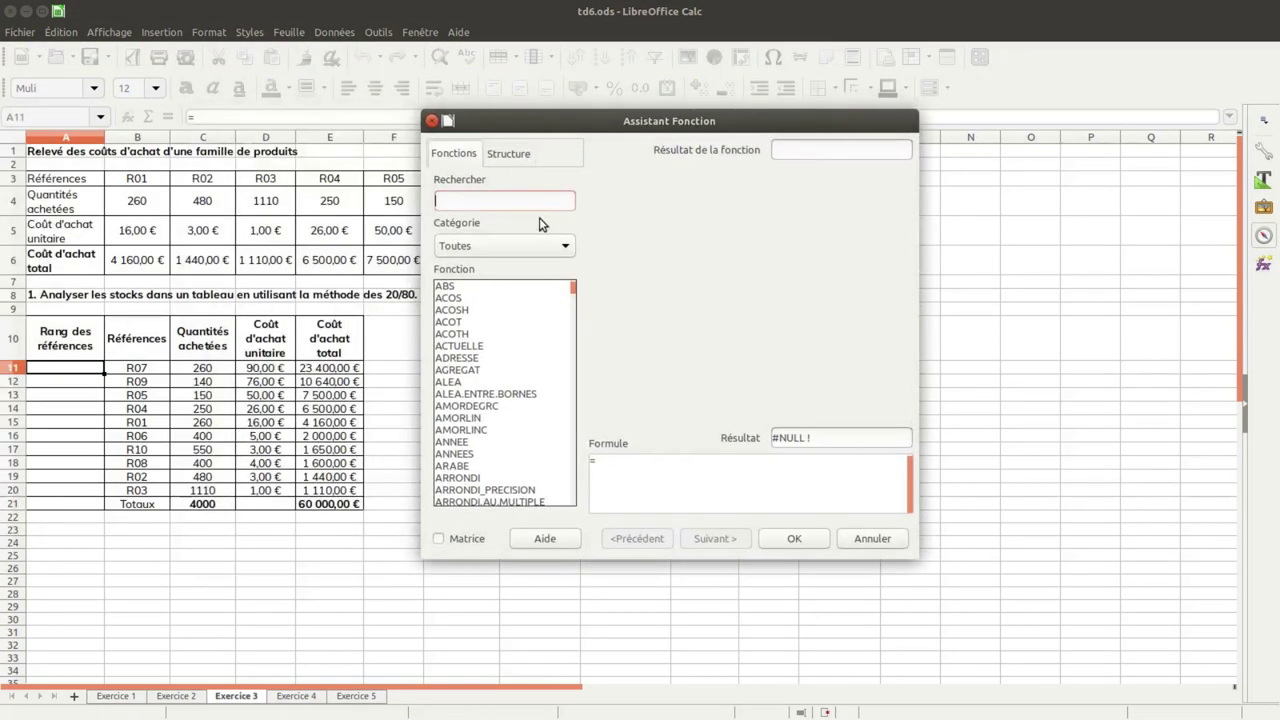
pyautogui.write('rang')
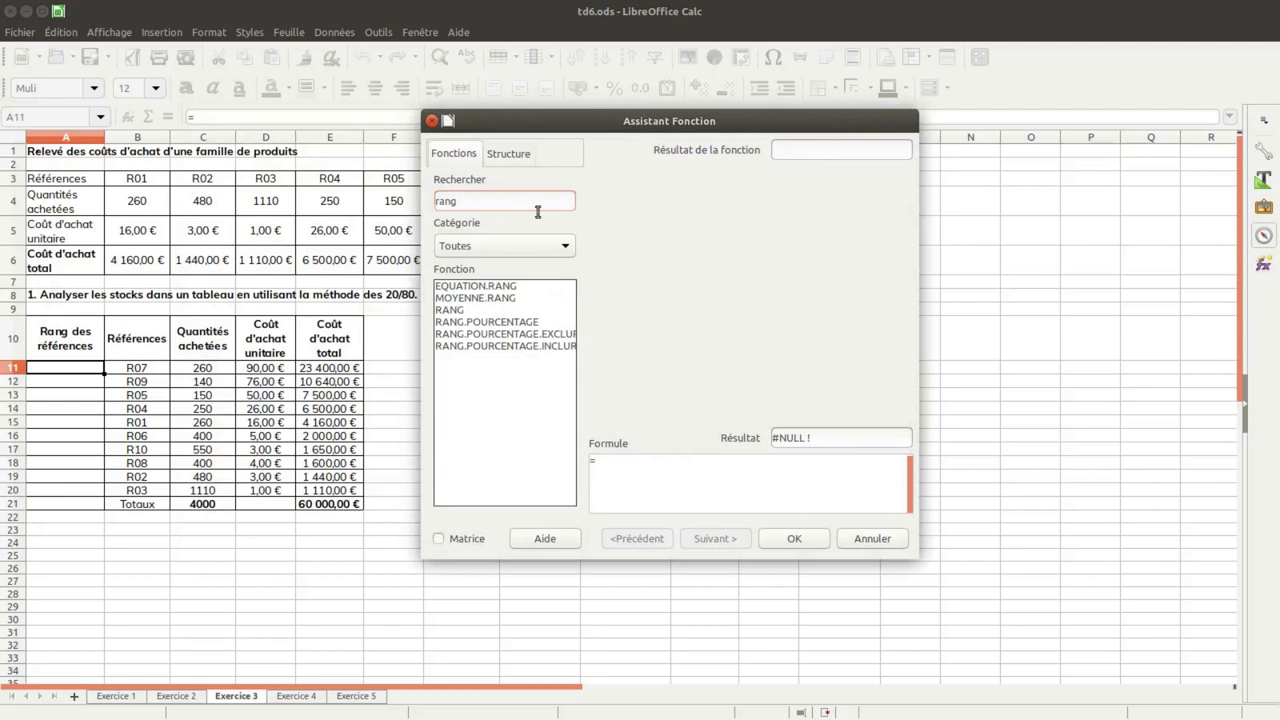
pyautogui.doubleClick(463, 309)
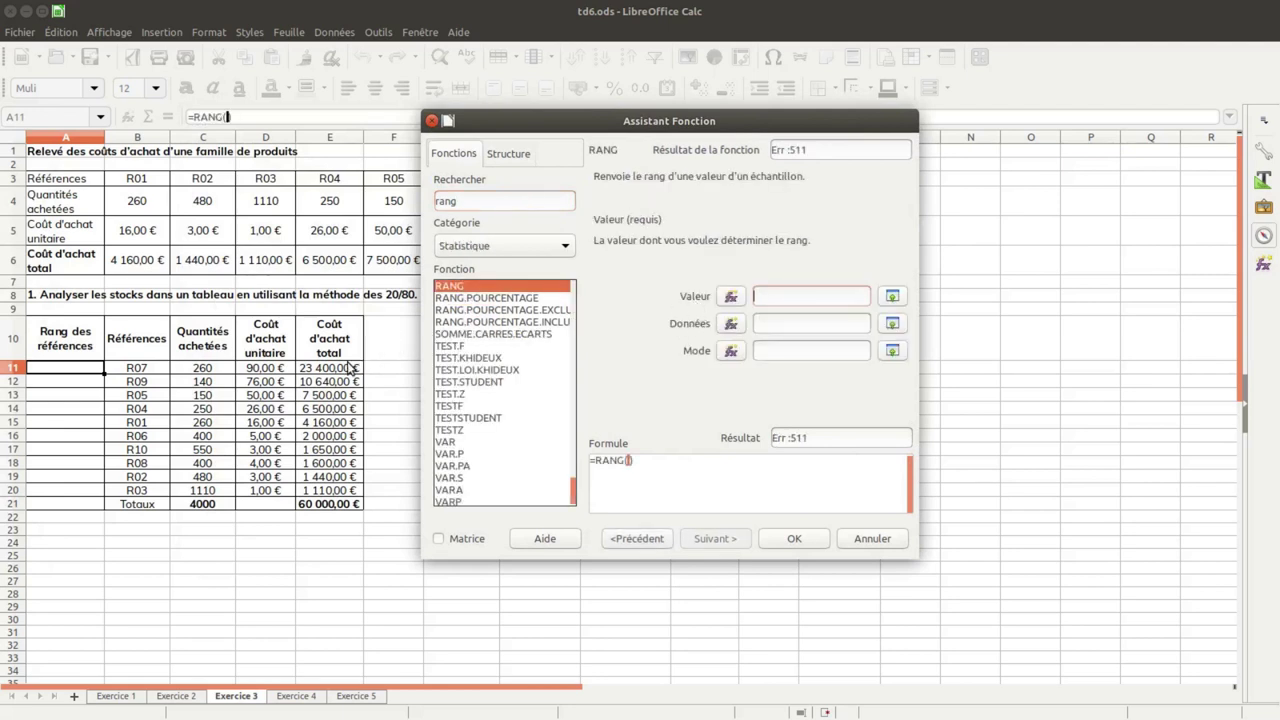
pyautogui.click(349, 368)
pyautogui.click(789, 320)
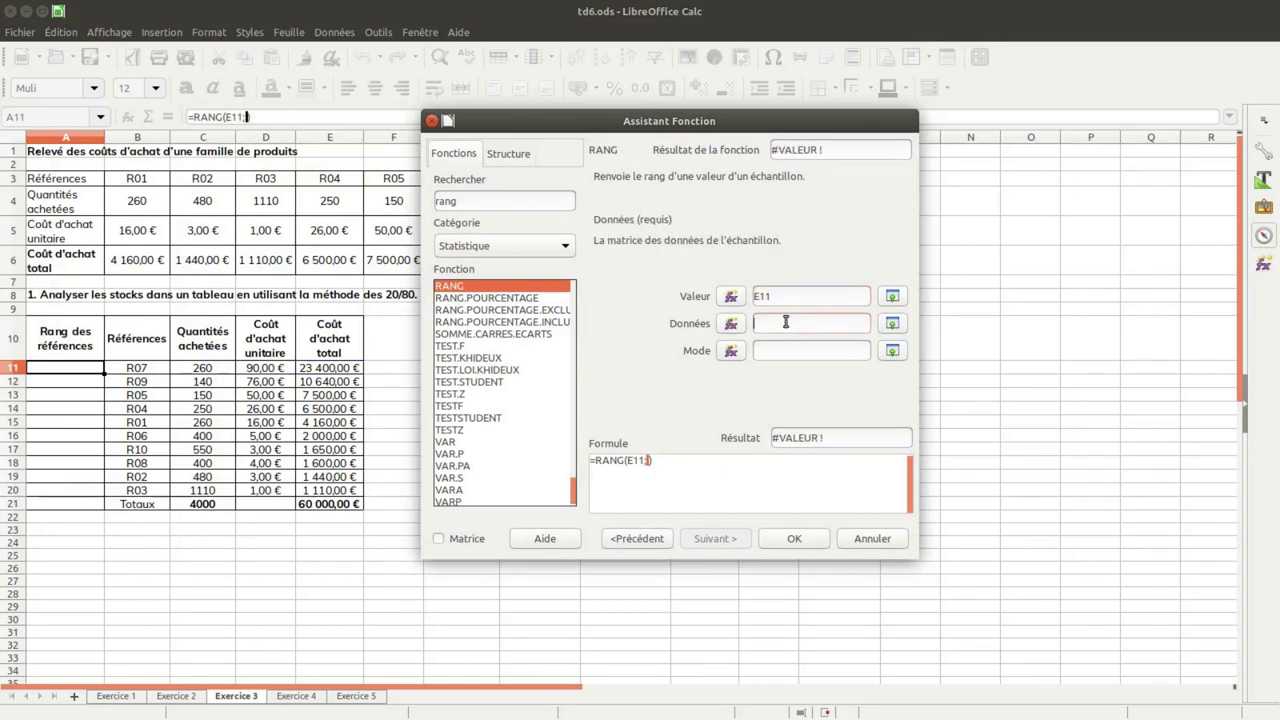
pyautogui.moveTo(352, 372); pyautogui.dragTo(356, 490)
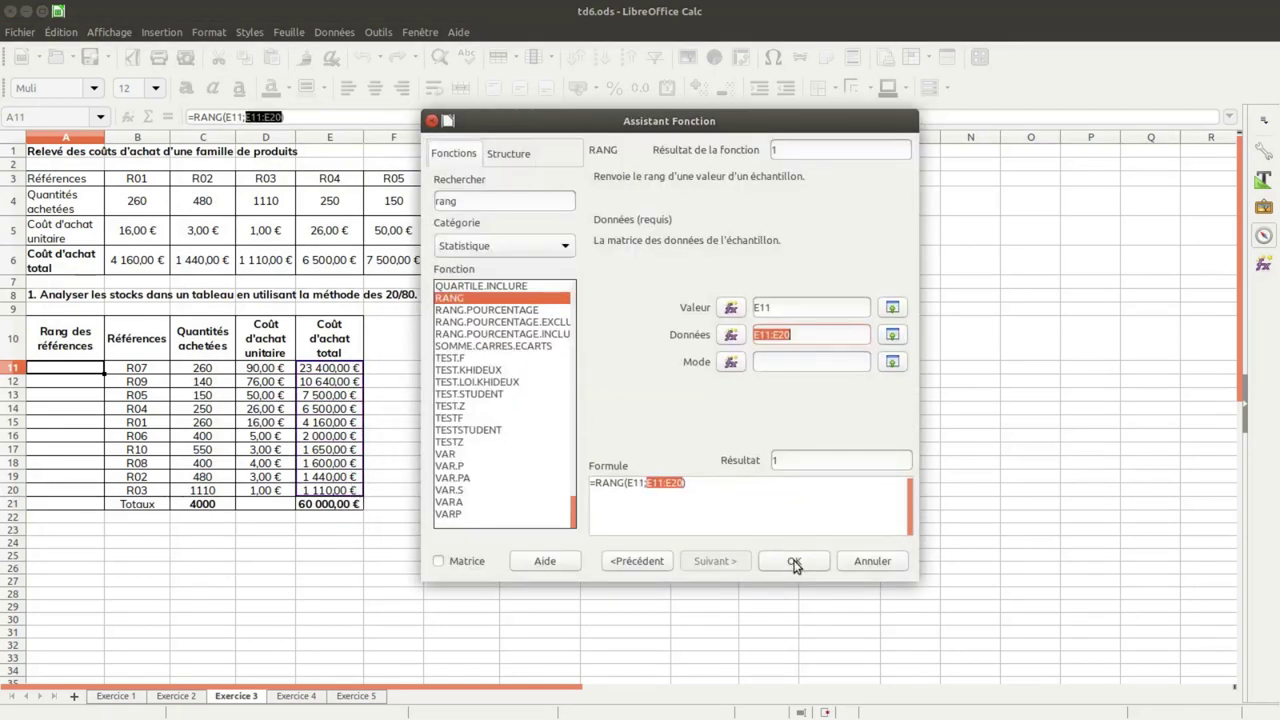
pyautogui.click(793, 562)
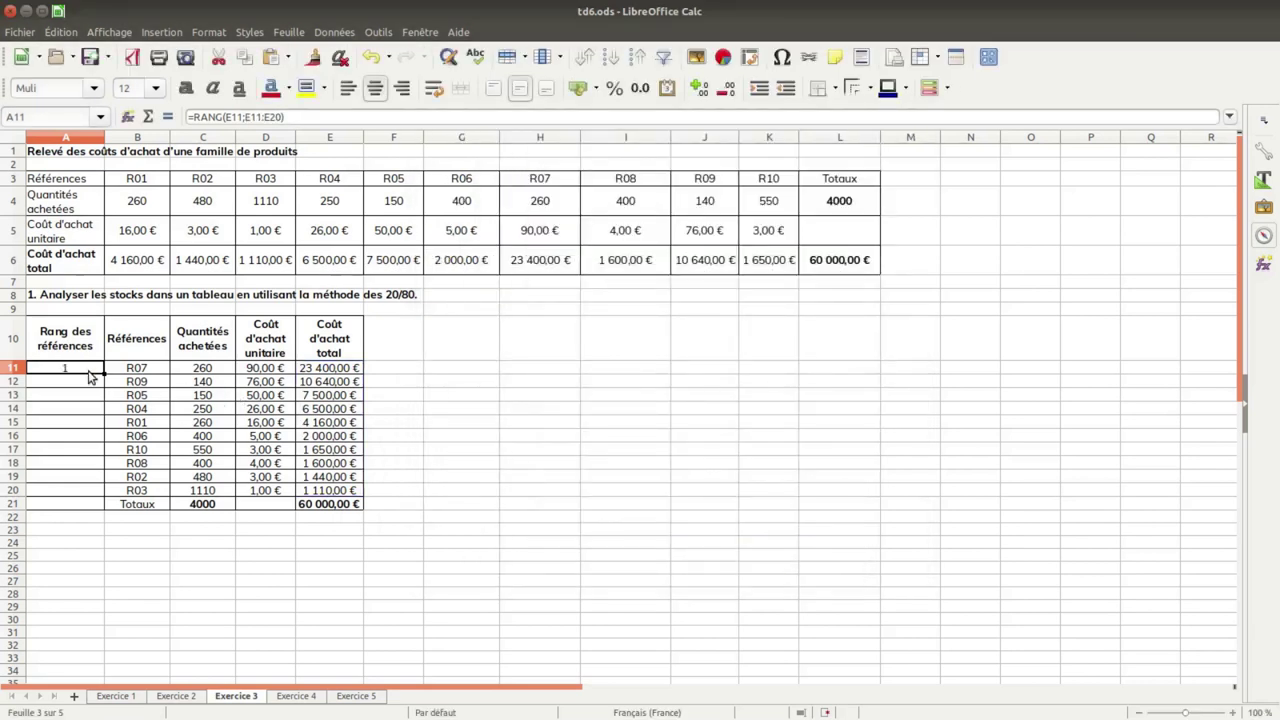
# Step: Make the data range absolute in A11's formula, =RANG(E11;$E$11:$E$20), and fill it down to A20
pyautogui.click(257, 116)
pyautogui.click(257, 116)
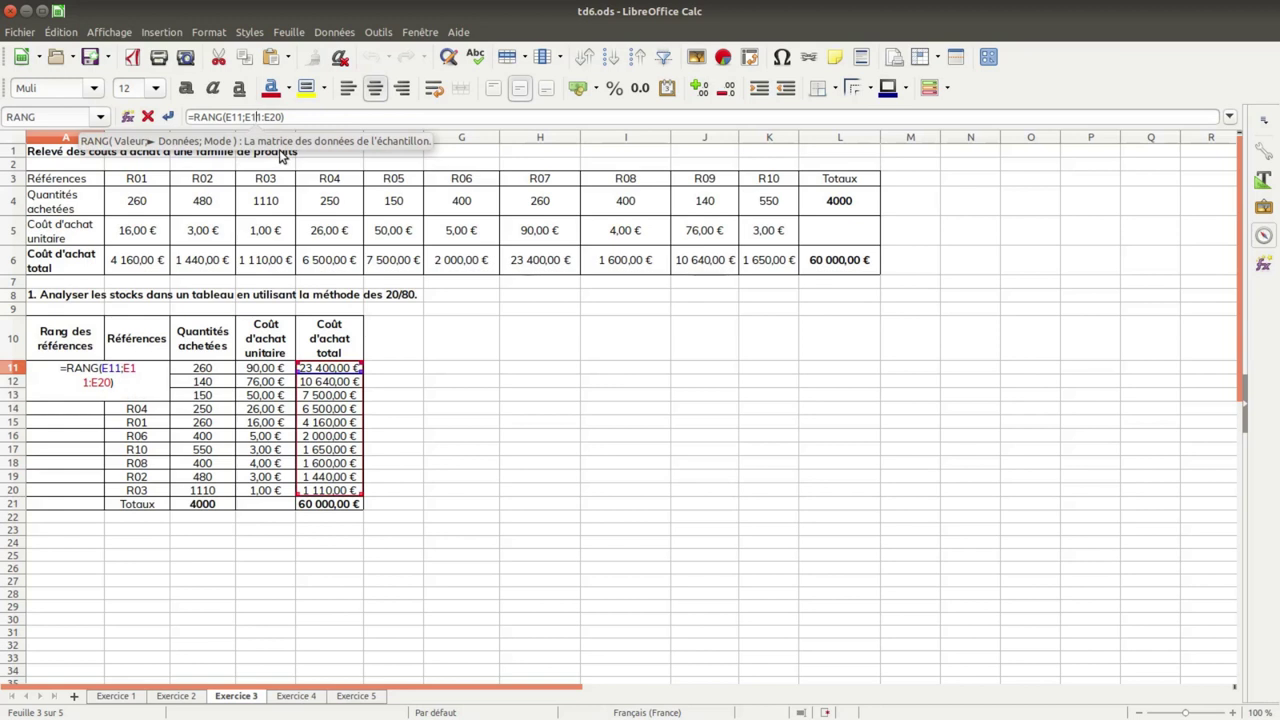
pyautogui.doubleClick(283, 117)
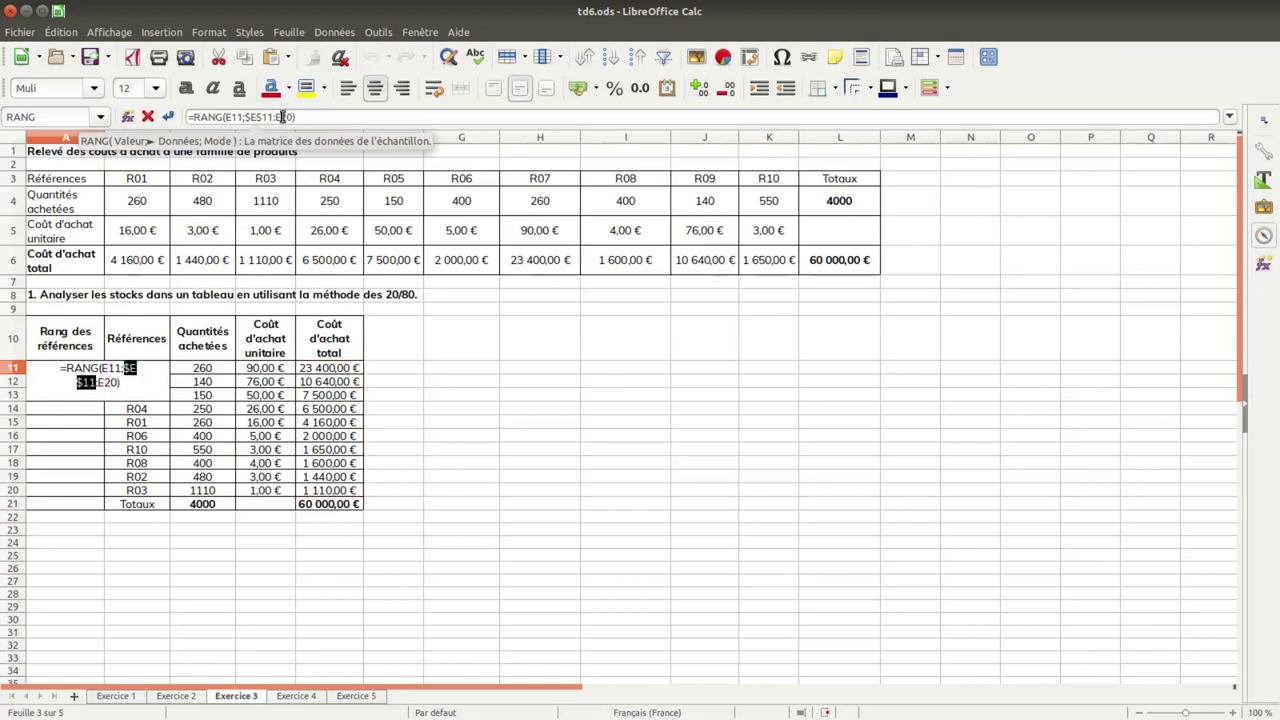
pyautogui.press('F4')
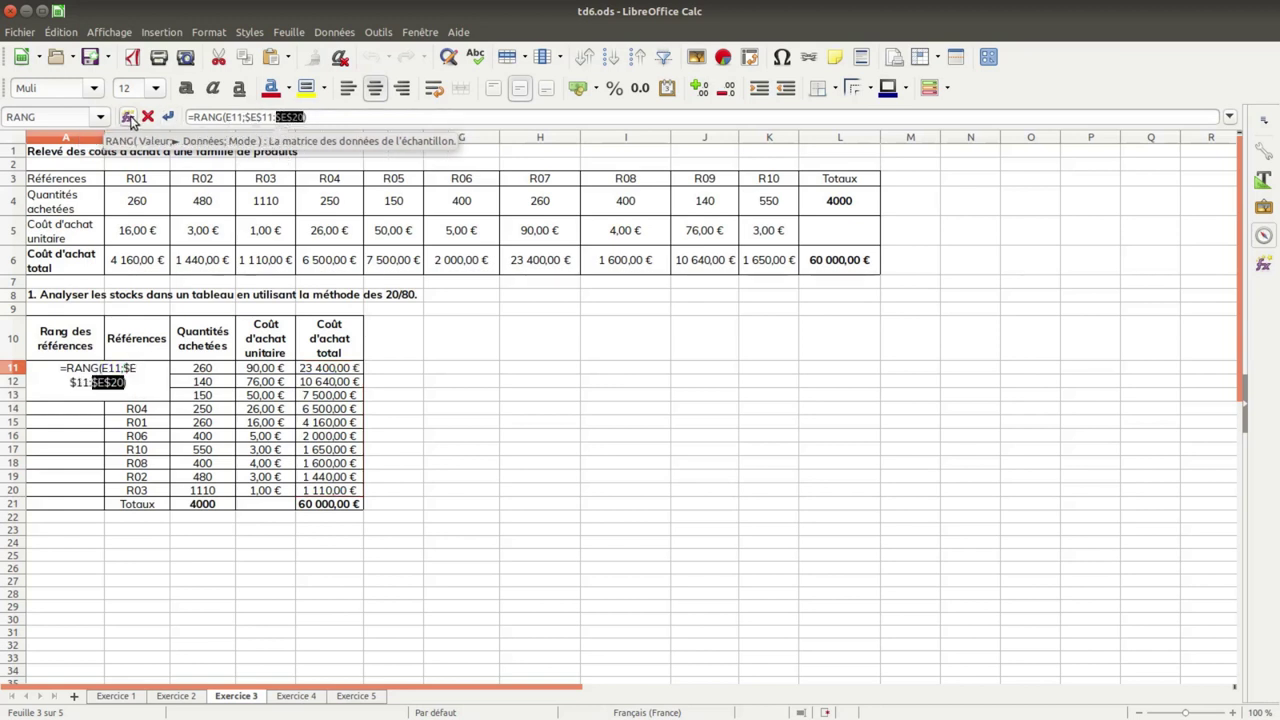
pyautogui.click(169, 118)
pyautogui.moveTo(104, 374); pyautogui.dragTo(102, 494)
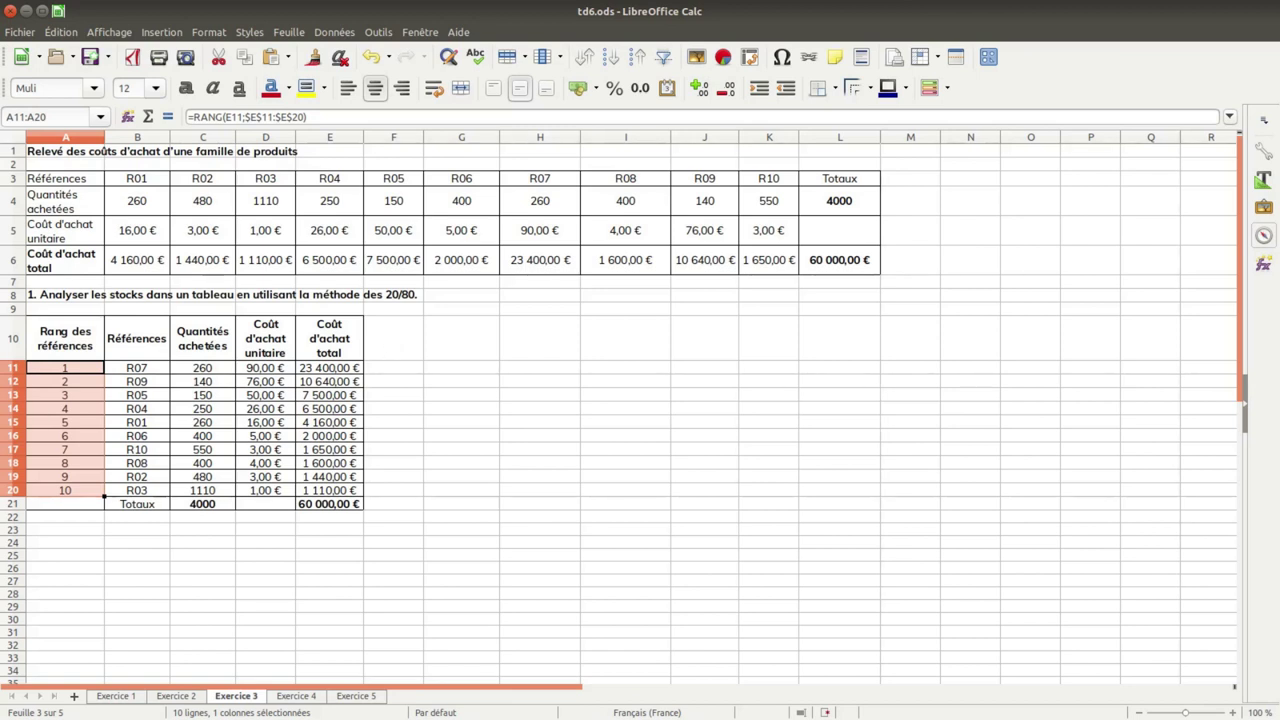
pyautogui.hotkey('ctrl', '1')
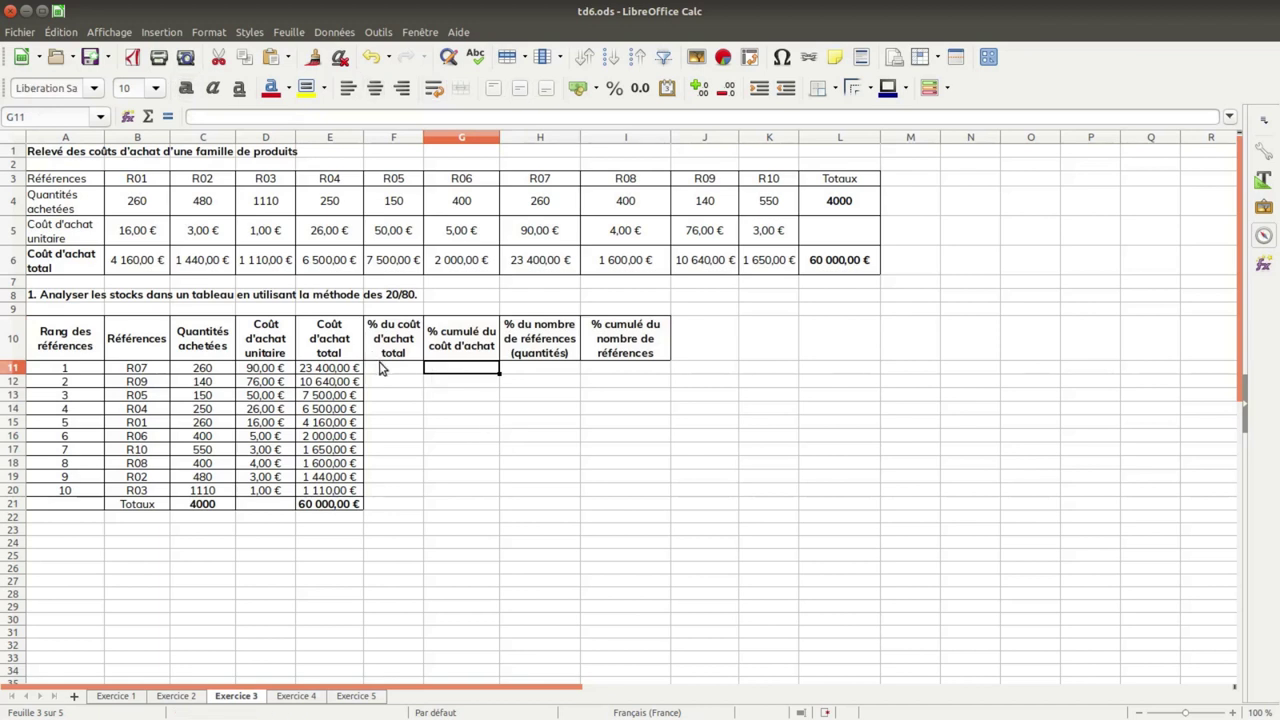
# Step: Apply borders around every cell in F11:I20 and set the range's font to Muli
pyautogui.moveTo(380, 366); pyautogui.dragTo(668, 494)
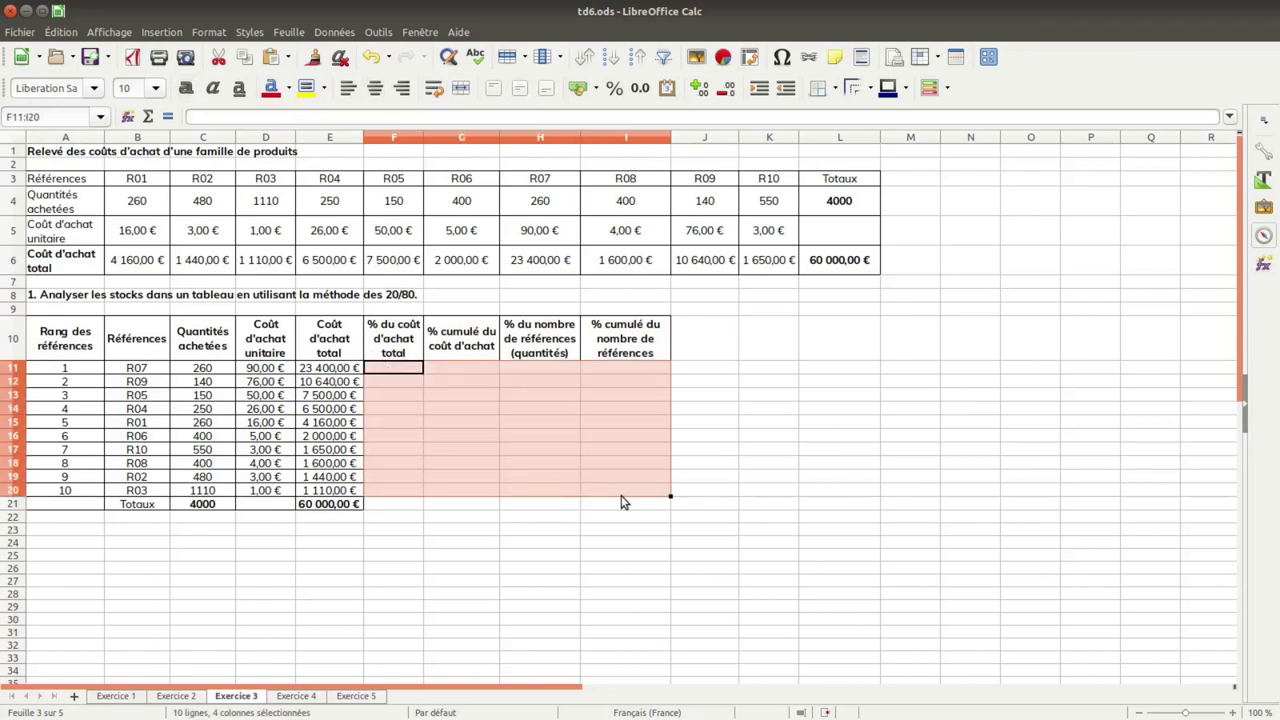
pyautogui.click(835, 88)
pyautogui.click(881, 171)
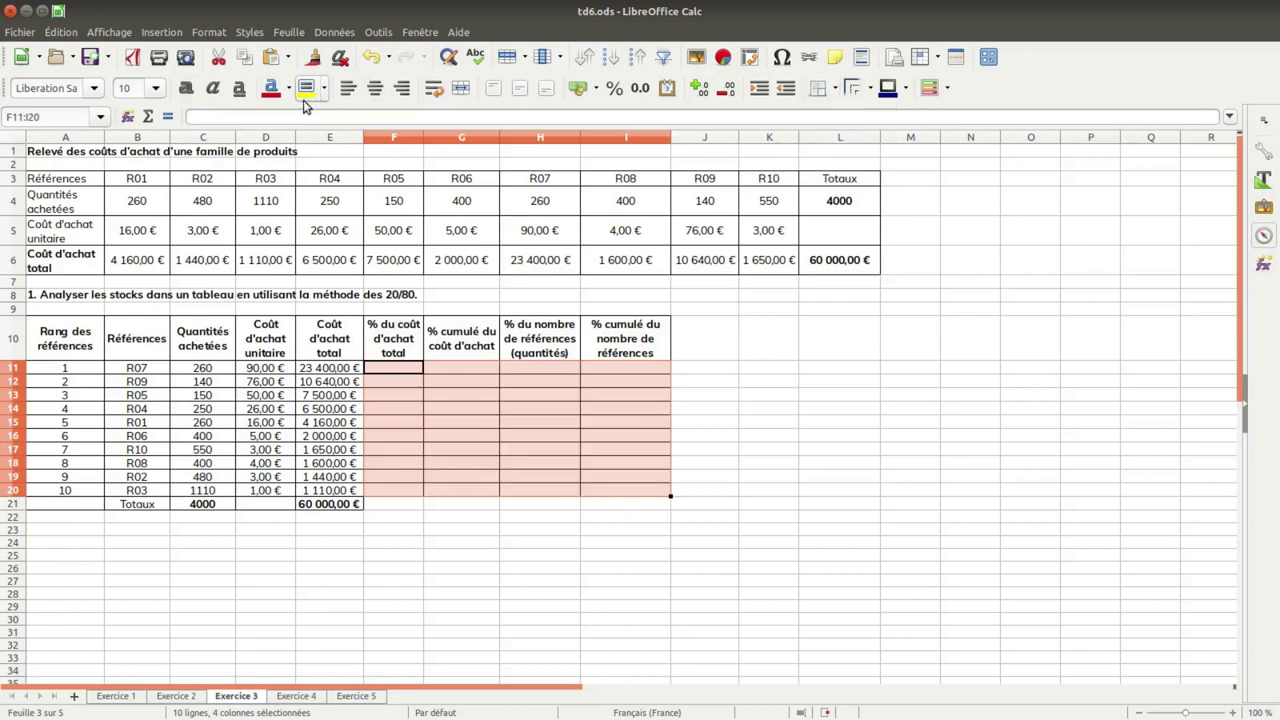
pyautogui.click(97, 90)
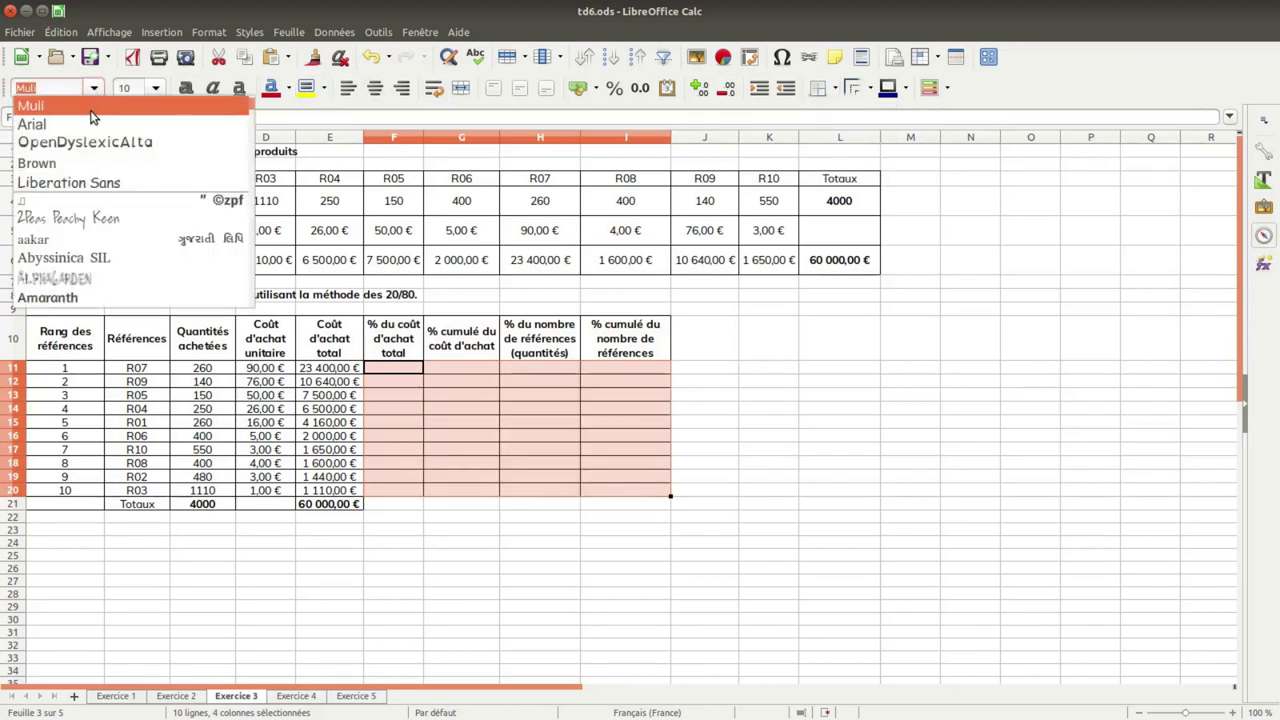
pyautogui.click(93, 108)
pyautogui.click(325, 370)
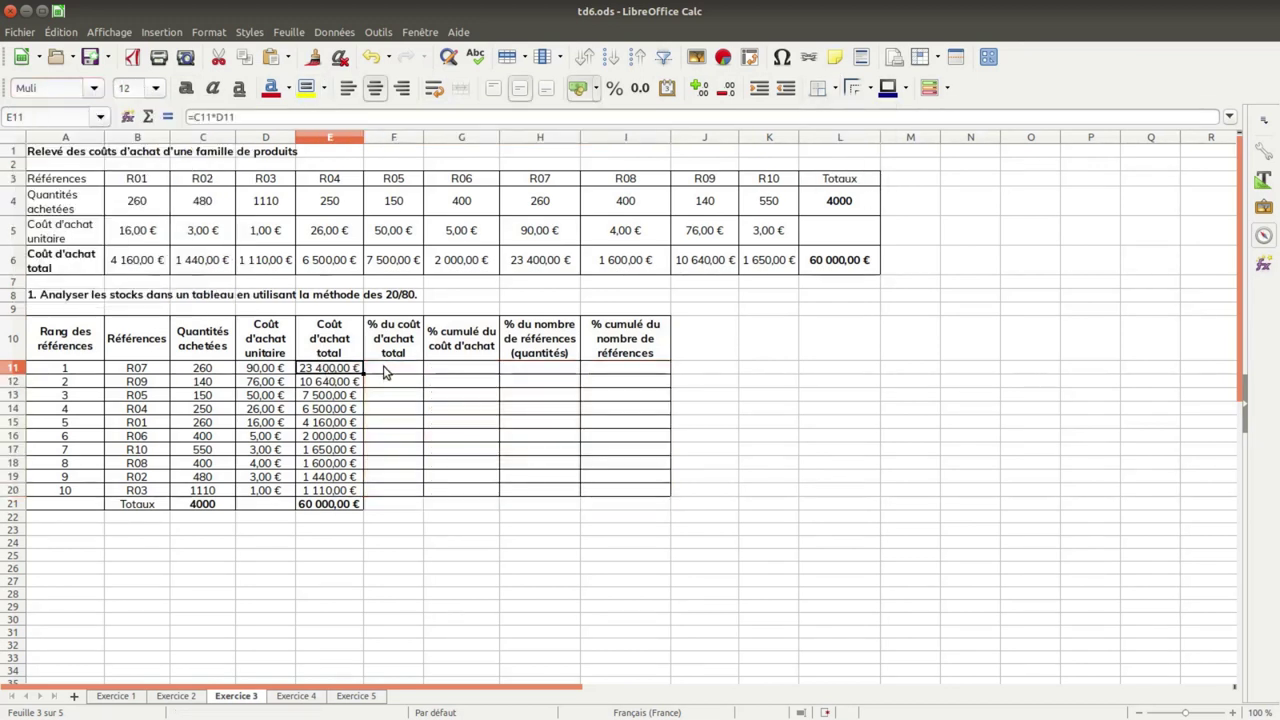
# Step: Add borders around the cells F21:H21 in the totals row
pyautogui.moveTo(395, 504); pyautogui.dragTo(535, 511)
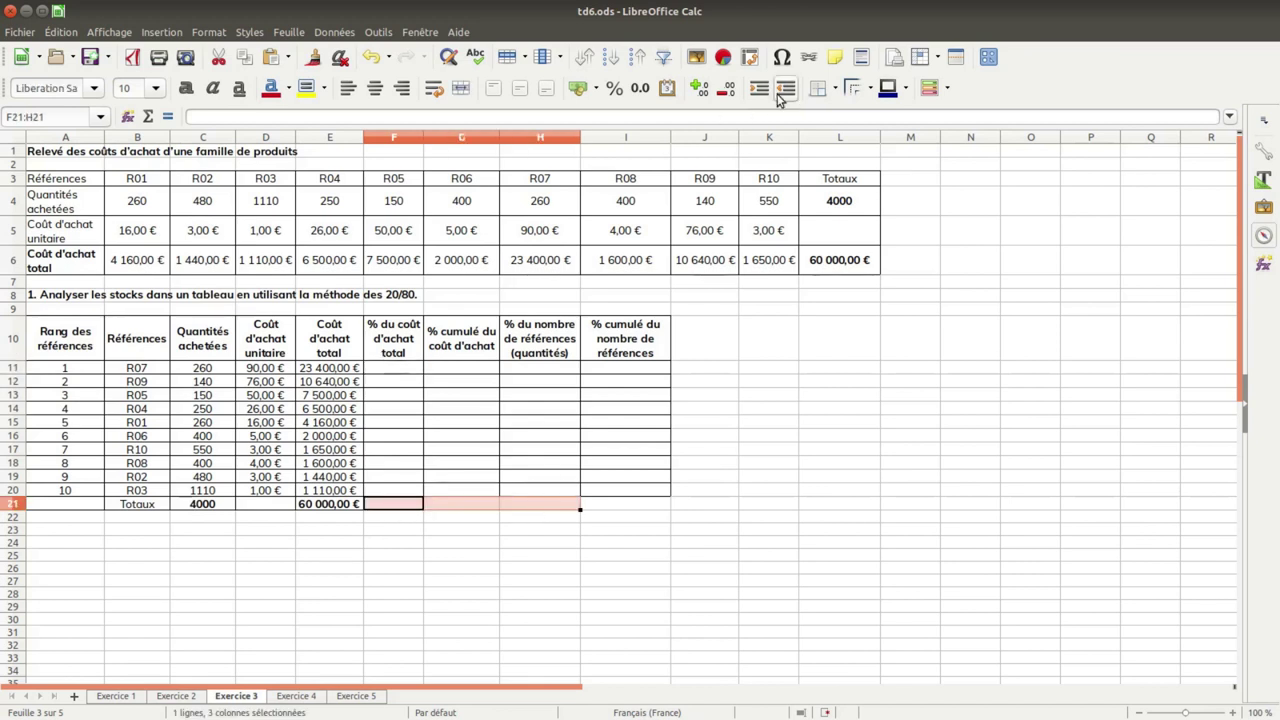
pyautogui.click(831, 88)
pyautogui.click(878, 178)
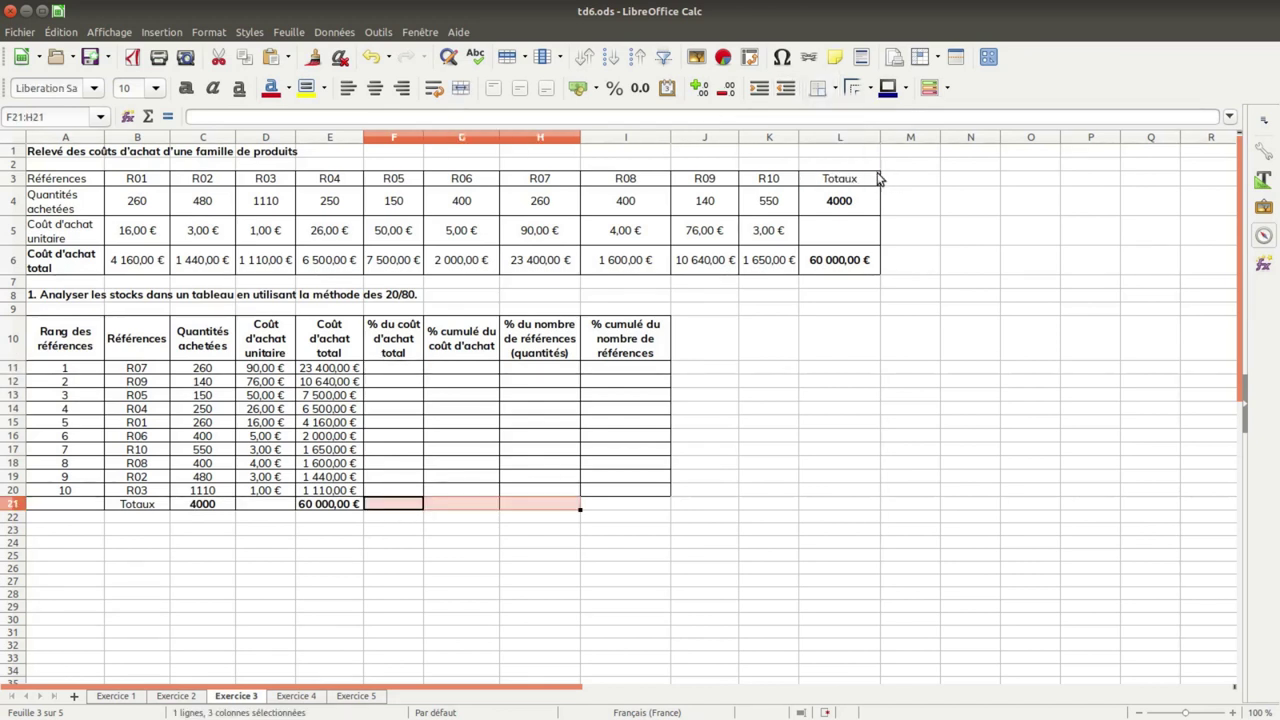
pyautogui.click(395, 505)
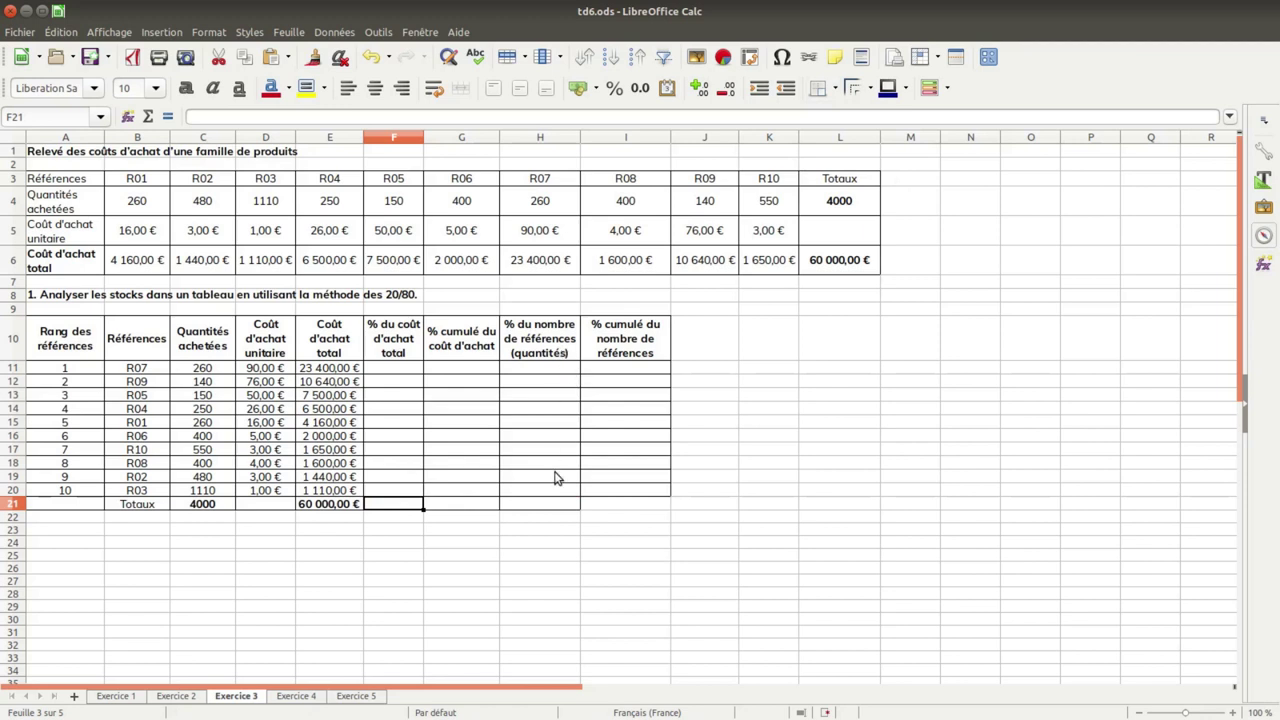
pyautogui.click(548, 507)
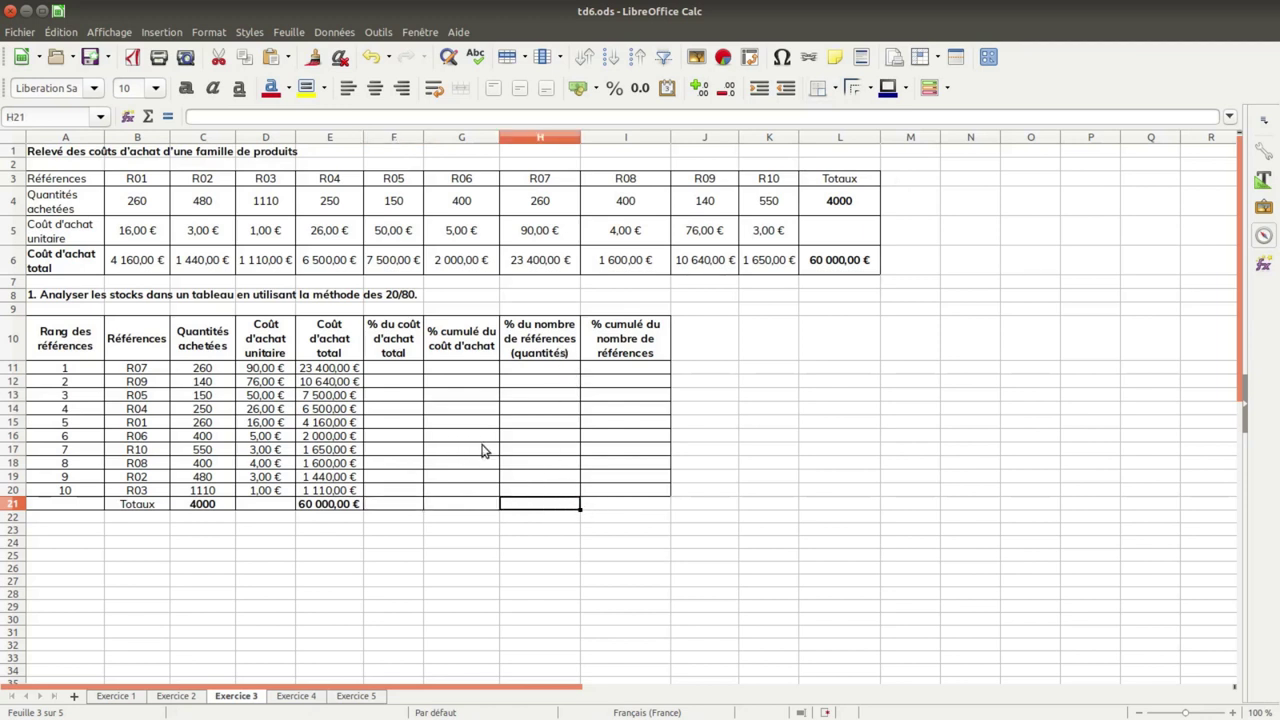
# Step: Enter the formula =E11/$E$21 in F11 to compute the first reference's share of total purchase cost
pyautogui.click(402, 370)
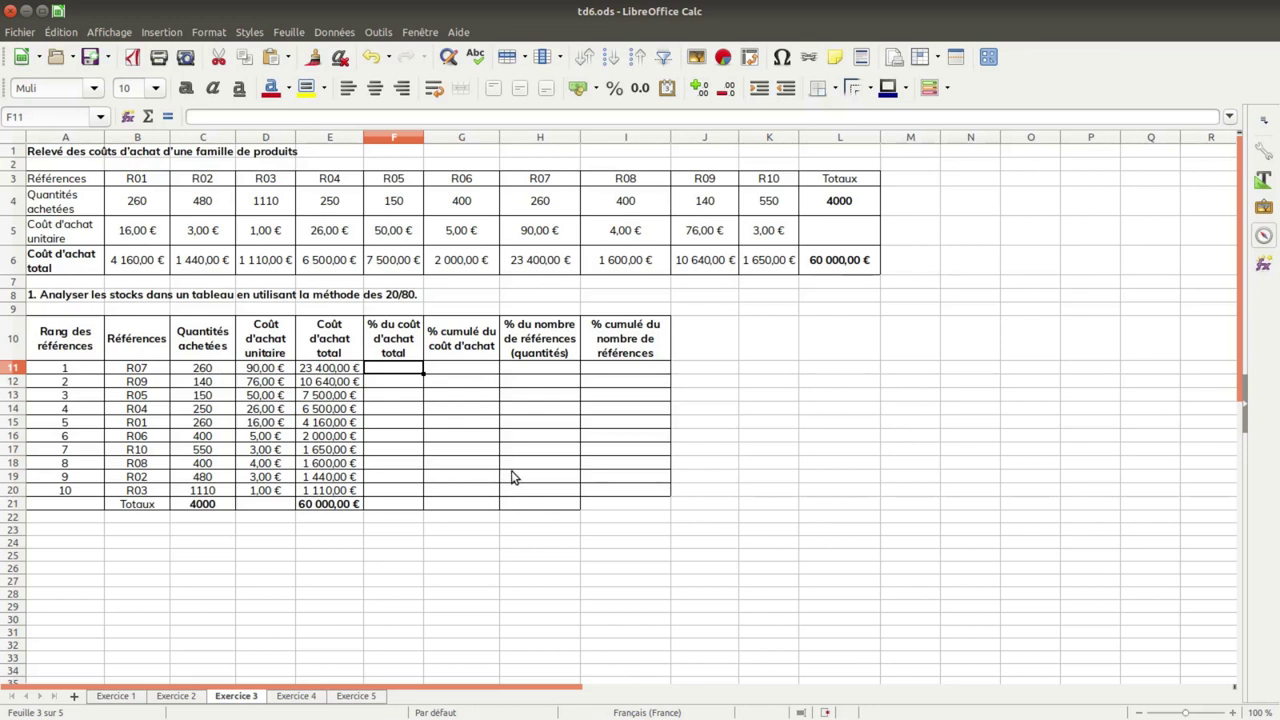
pyautogui.click(168, 118)
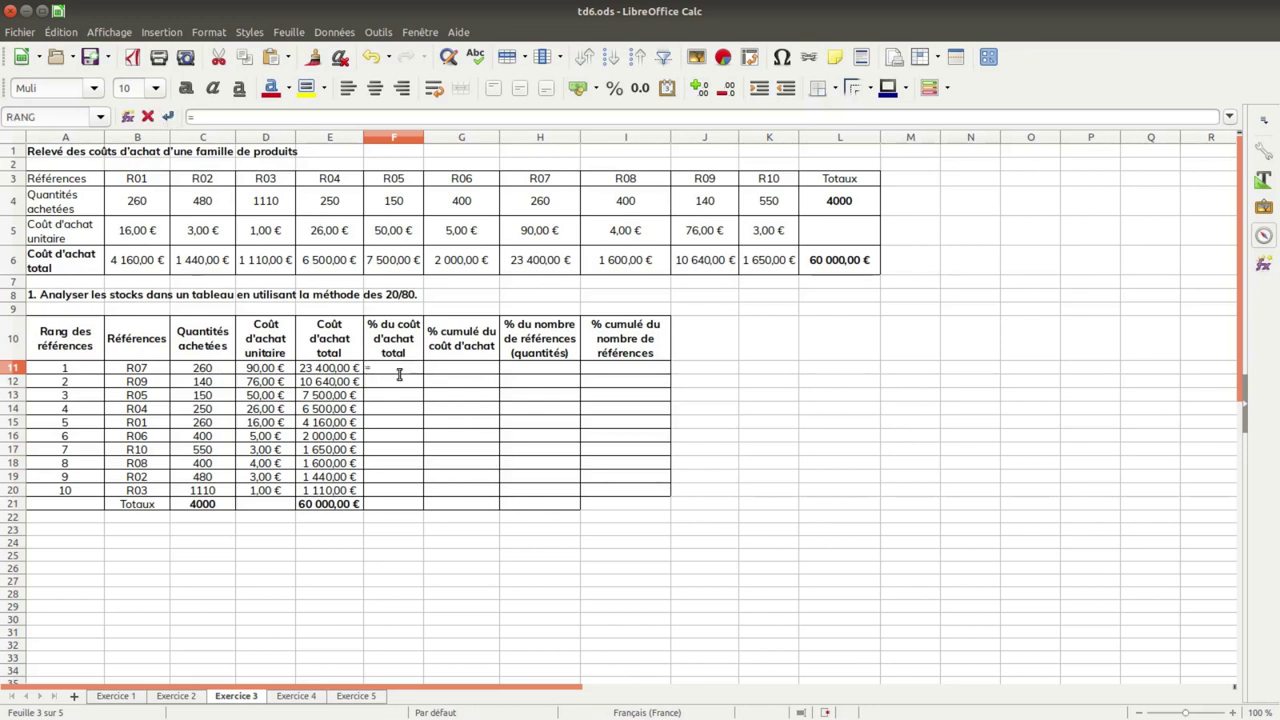
pyautogui.click(340, 368)
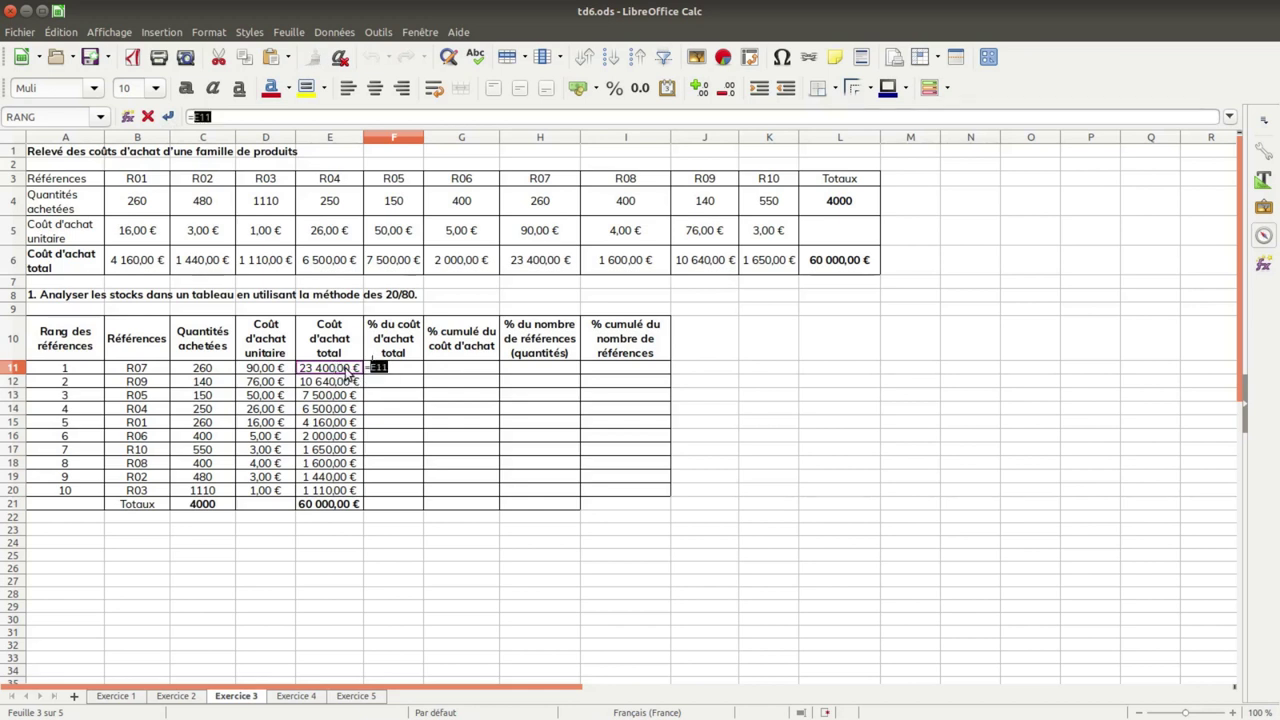
pyautogui.write('/')
pyautogui.click(355, 504)
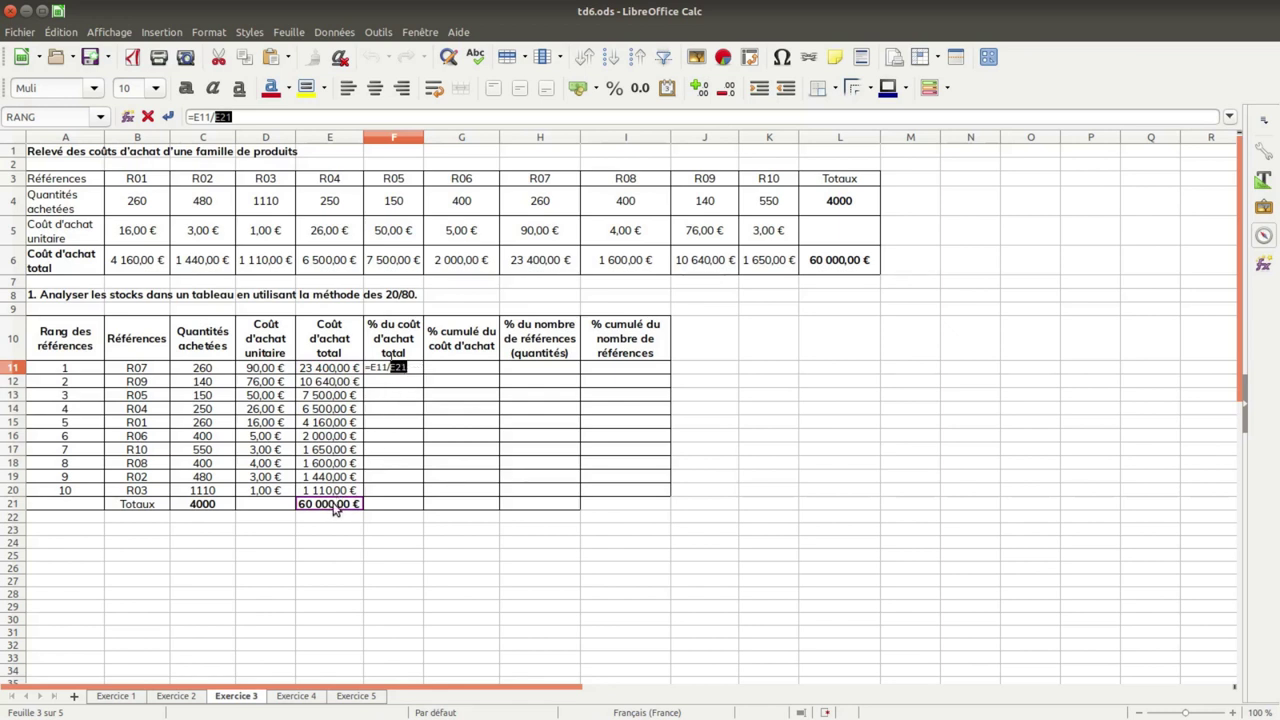
pyautogui.press('F4')
pyautogui.click(170, 116)
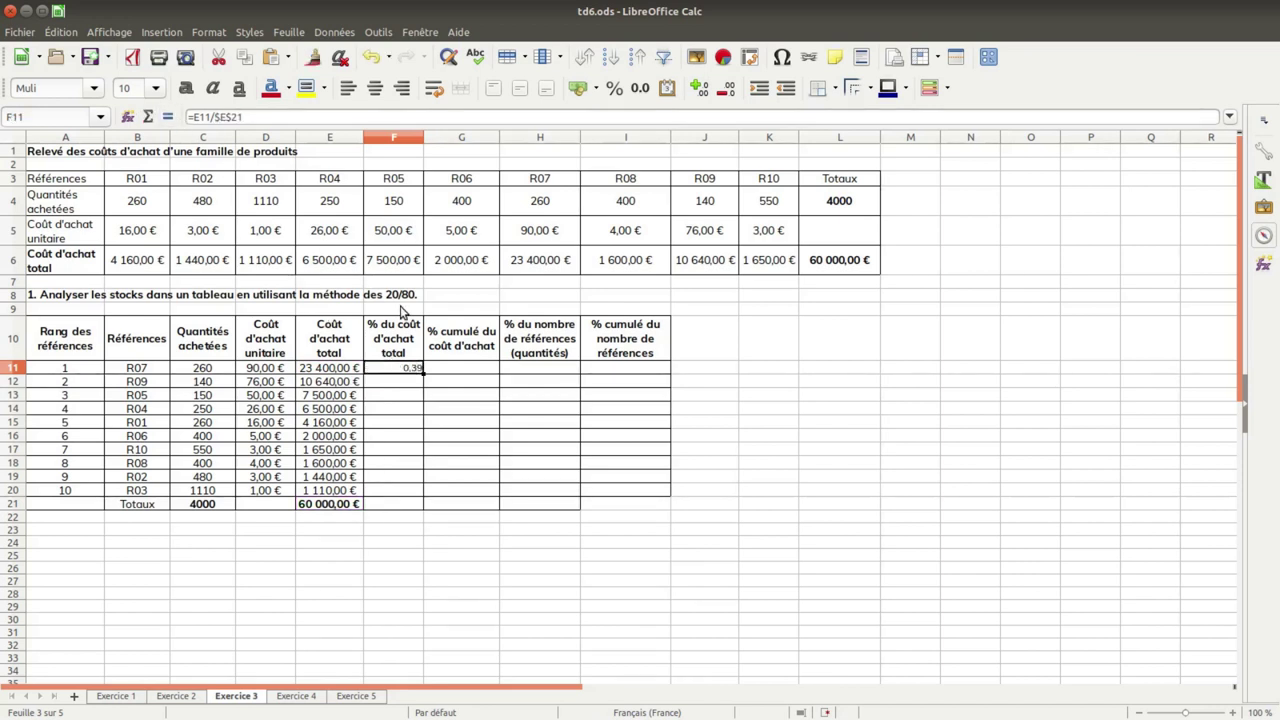
# Step: Format F11 as a percentage, centred at font size 12, and fill it down to F20
pyautogui.click(614, 89)
pyautogui.click(156, 88)
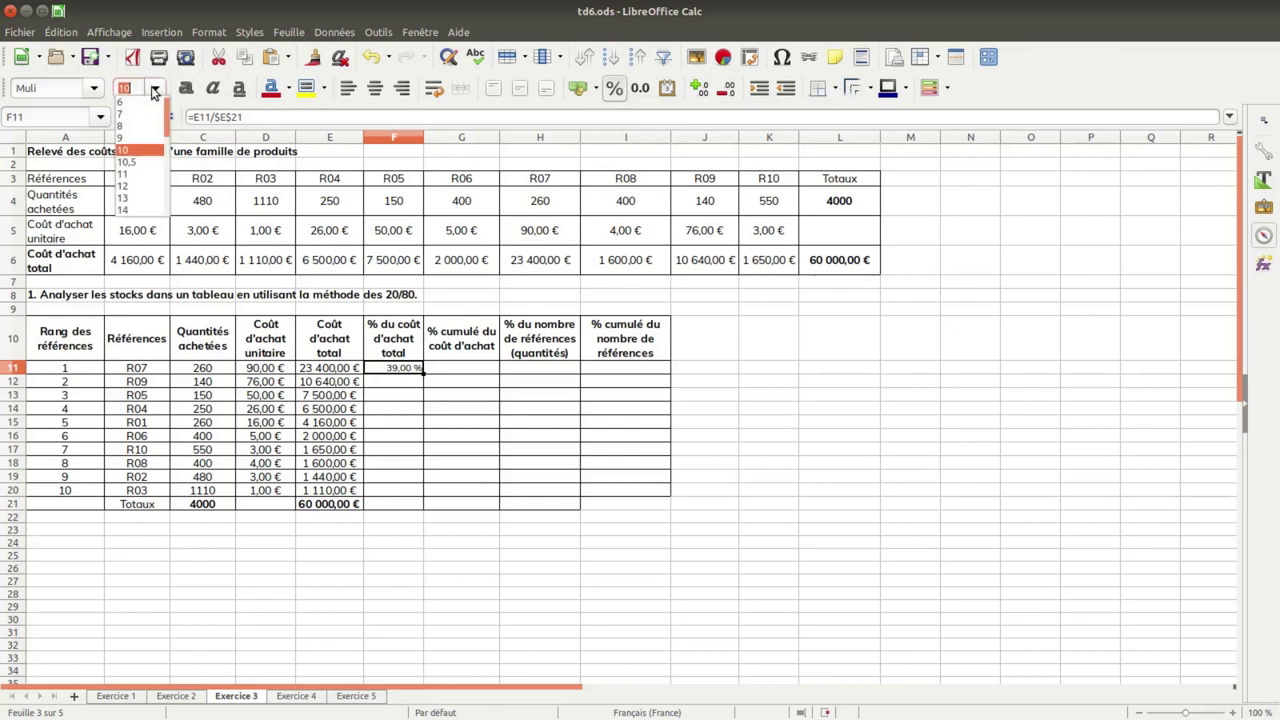
pyautogui.click(135, 186)
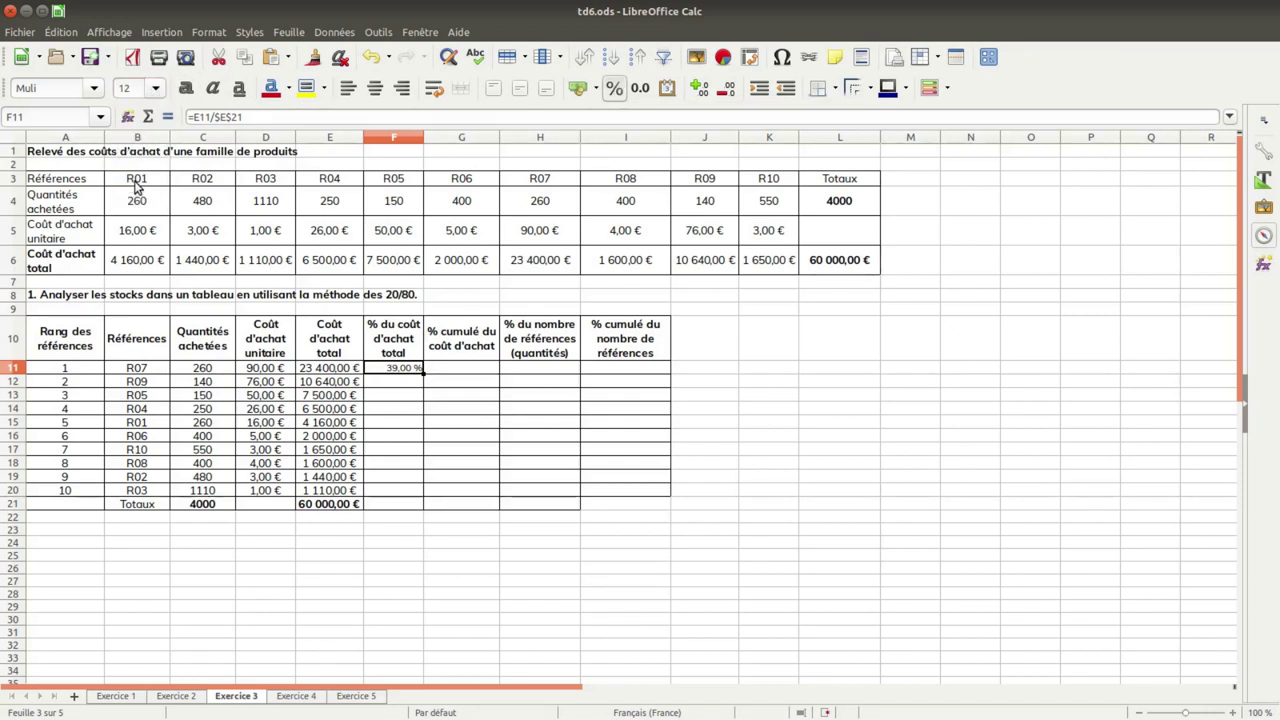
pyautogui.click(375, 88)
pyautogui.moveTo(424, 377); pyautogui.dragTo(409, 518)
# Step: Copy the total formula from E21 into F21 and format the cell as a percentage
pyautogui.click(350, 506)
pyautogui.click(405, 508)
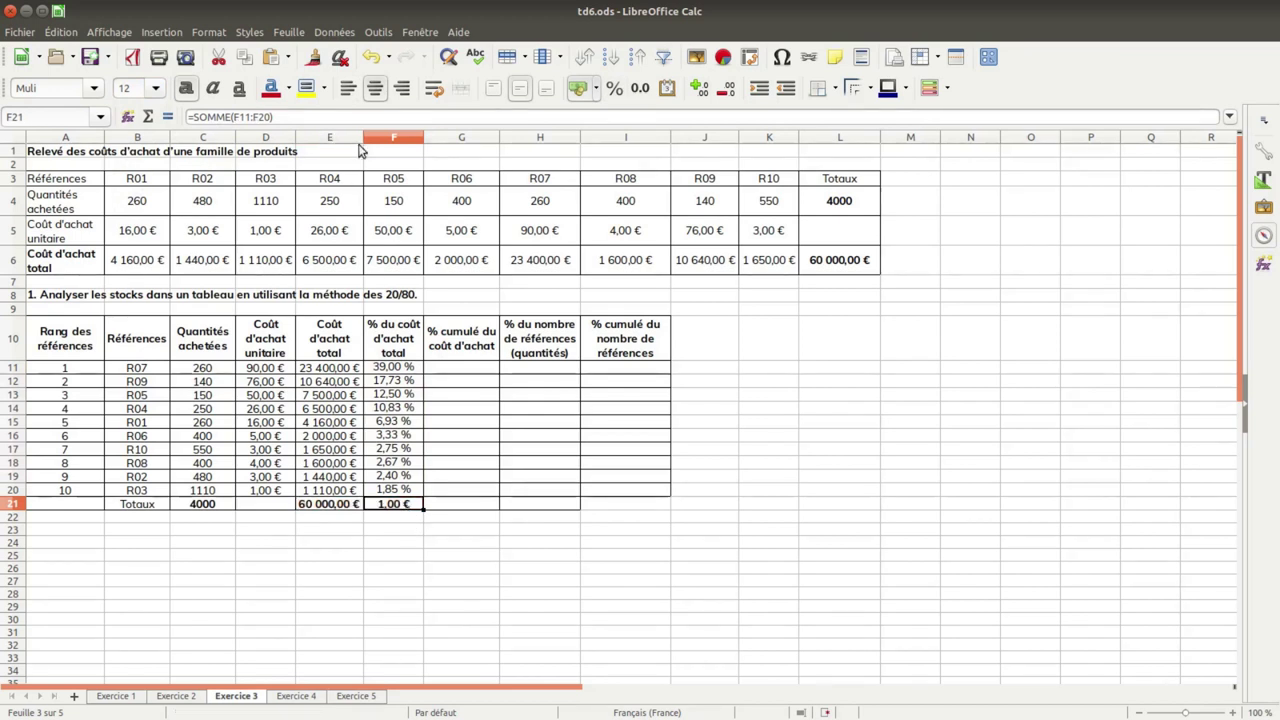
pyautogui.click(614, 88)
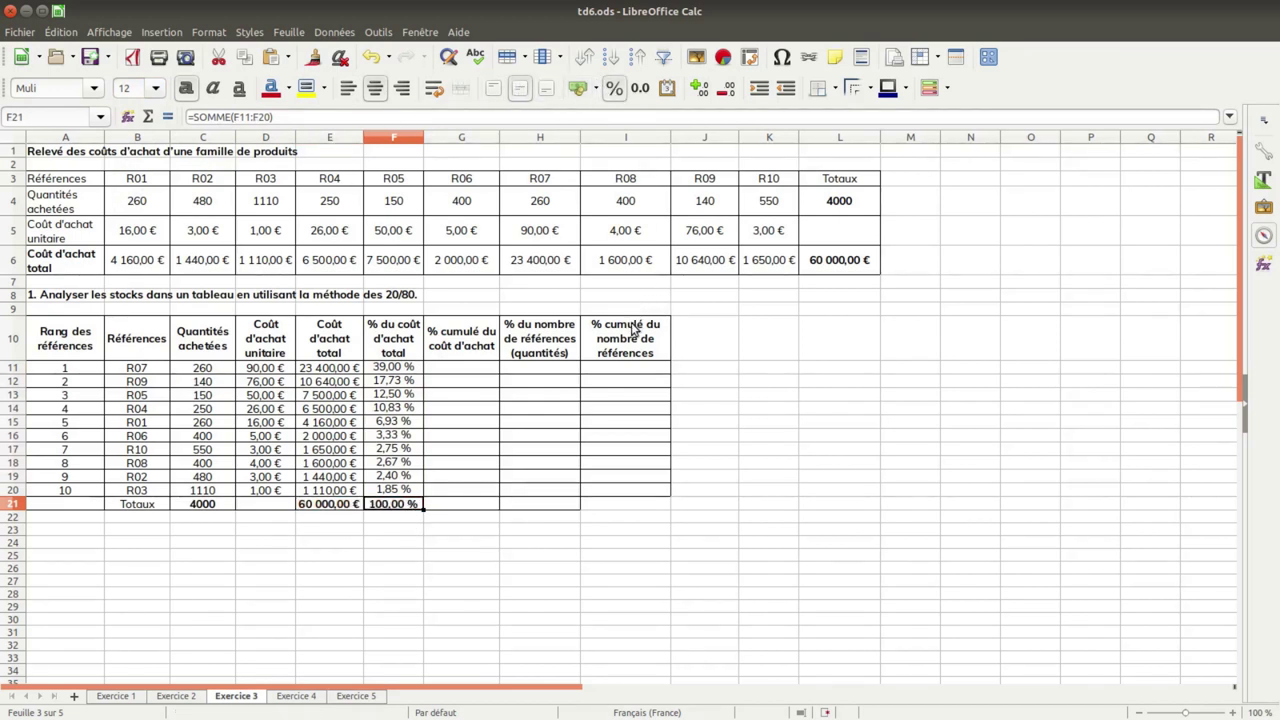
# Step: Enter =F11 in G11 as the first value of the cumulative purchase cost percentage
pyautogui.click(470, 370)
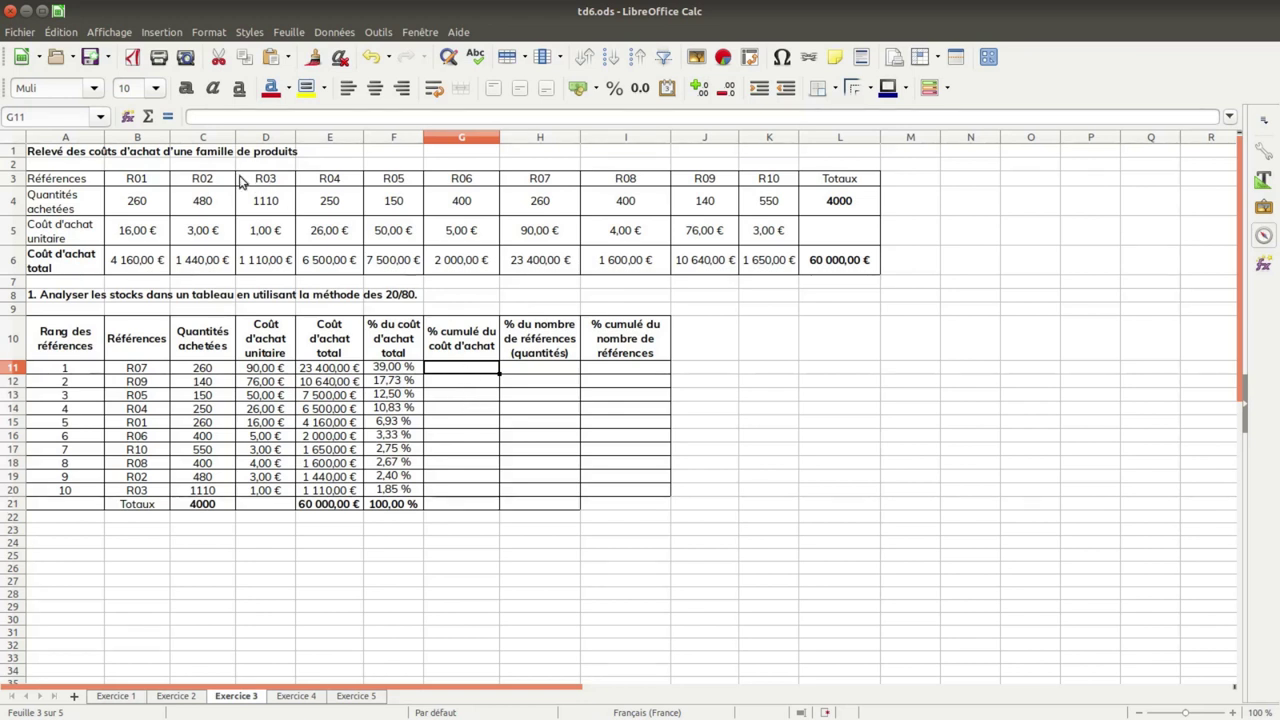
pyautogui.click(168, 117)
pyautogui.click(385, 369)
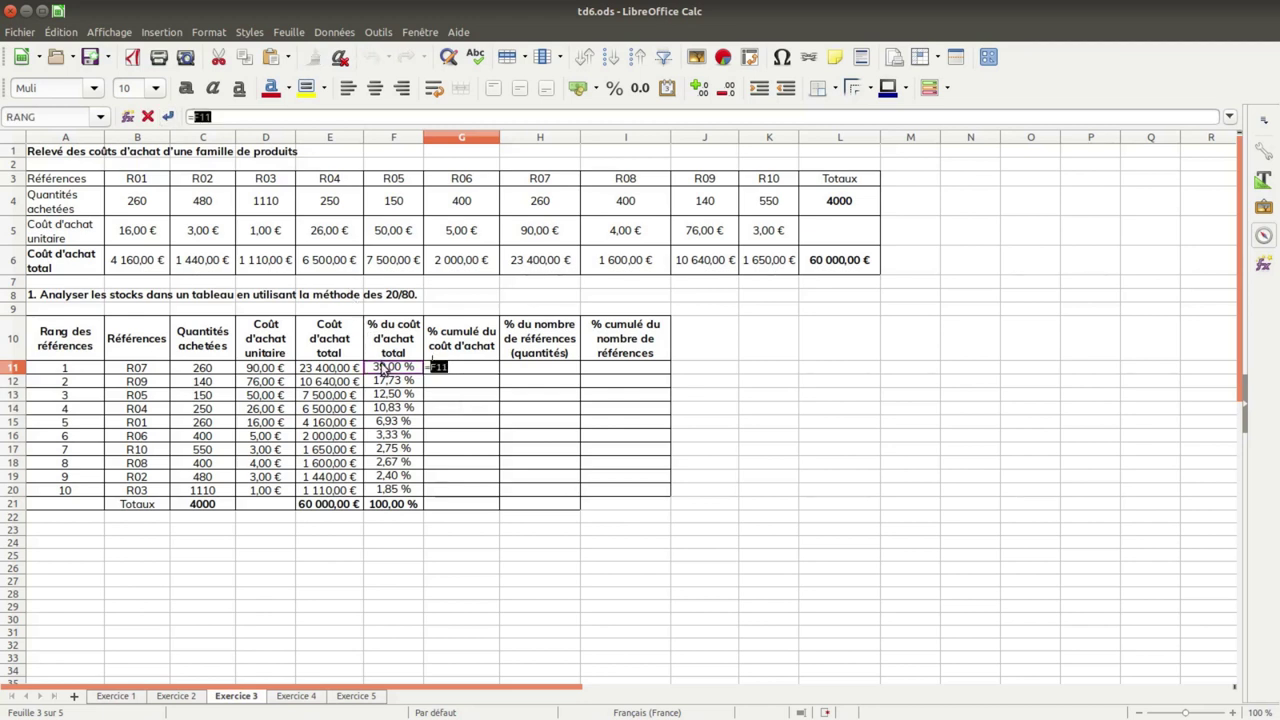
pyautogui.press('Return')
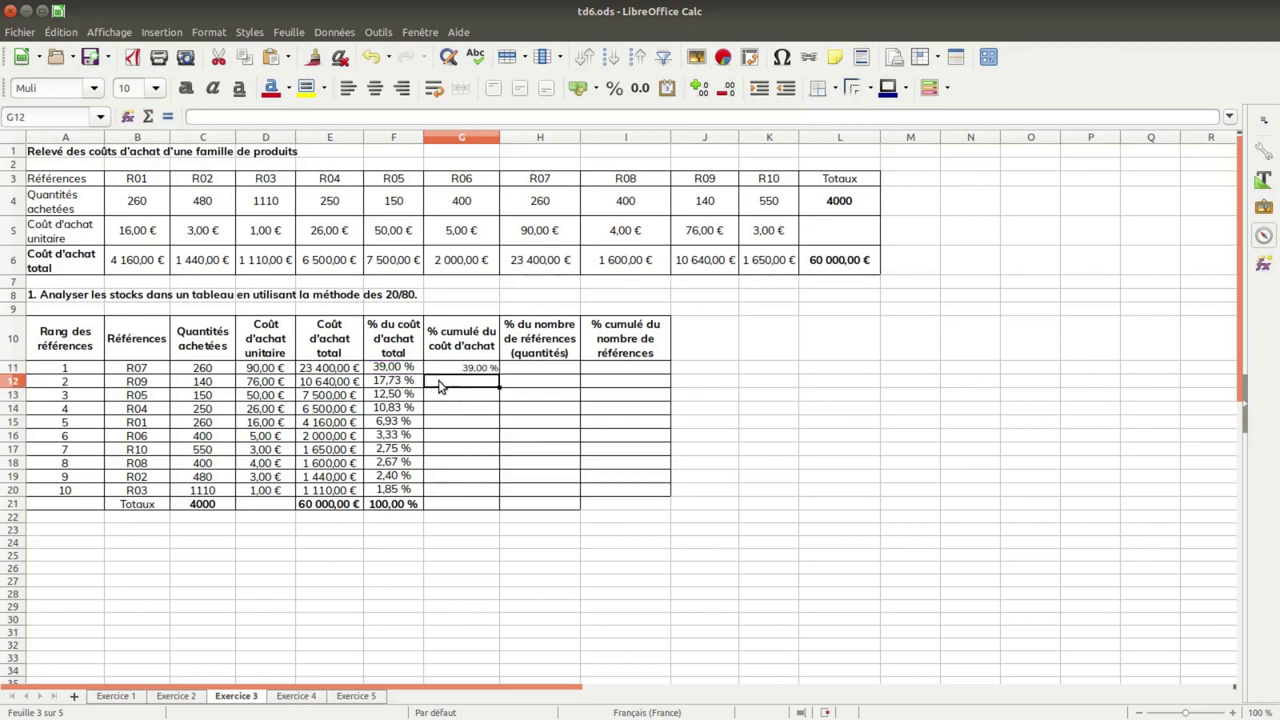
# Step: Enter the cumulative formula =G11+F12 in G12 and fill it down to G20
pyautogui.click(168, 117)
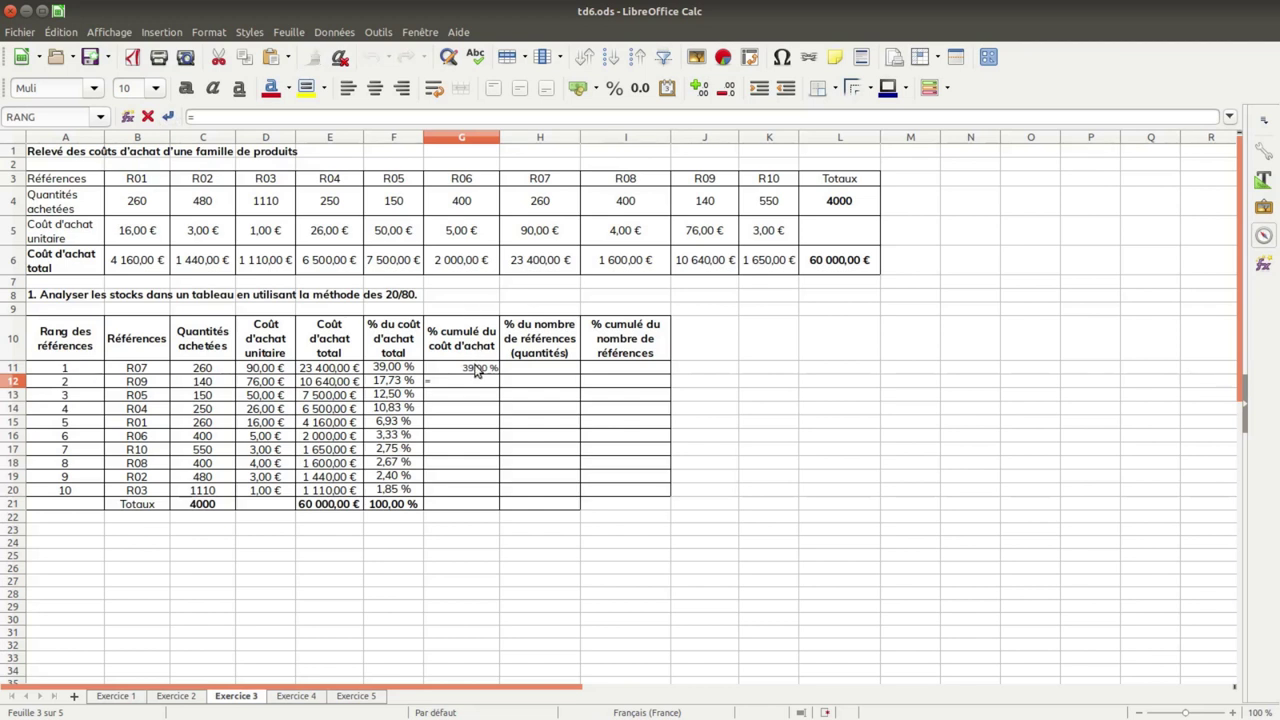
pyautogui.click(476, 370)
pyautogui.write('+')
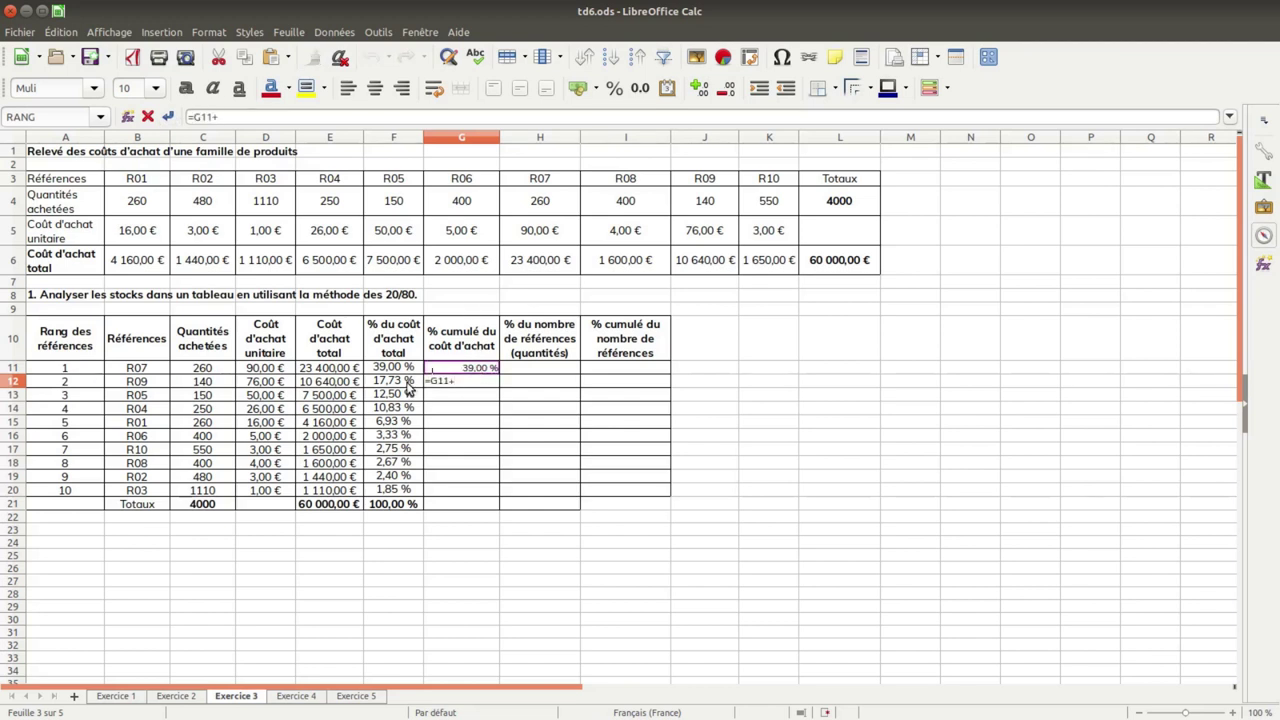
pyautogui.click(406, 384)
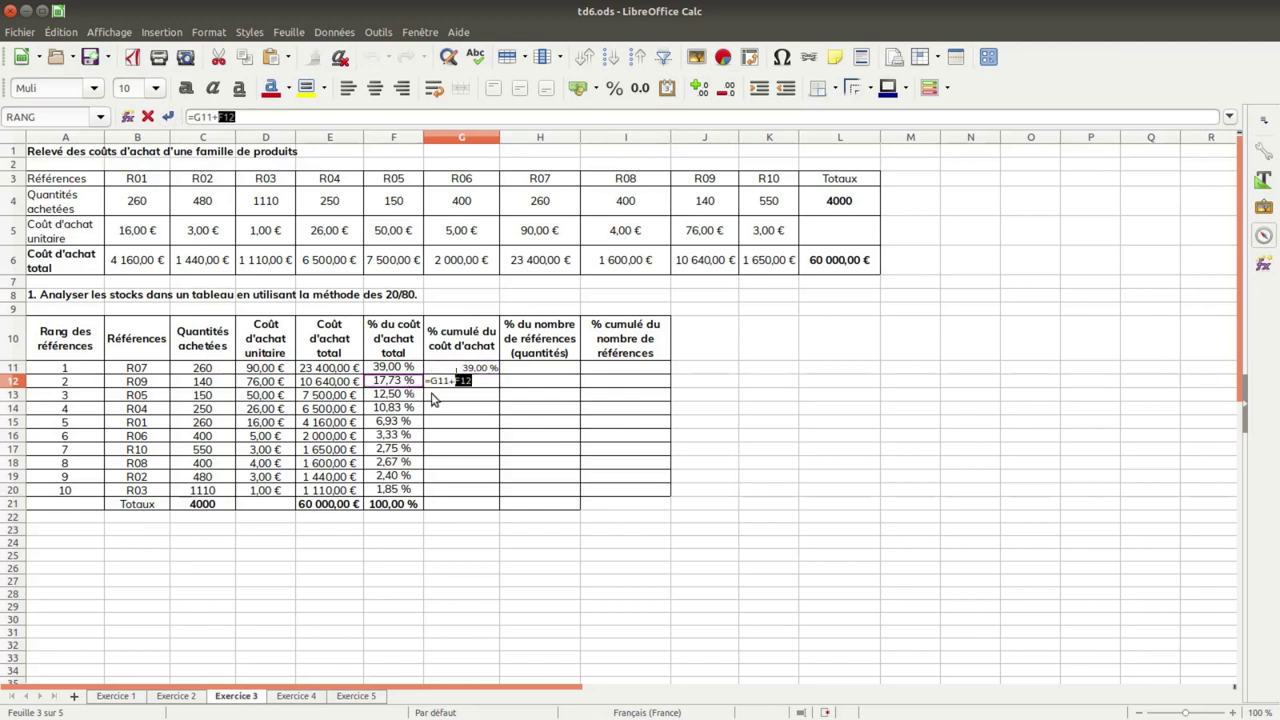
pyautogui.click(167, 117)
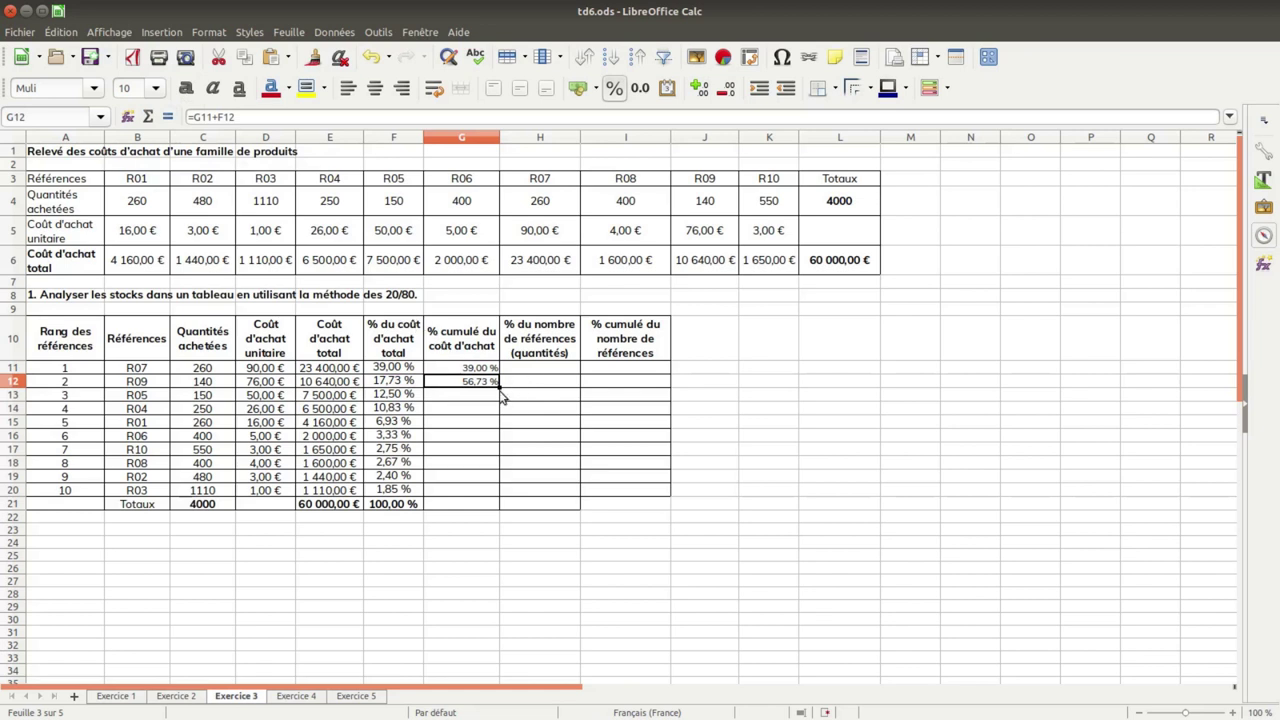
pyautogui.moveTo(499, 386); pyautogui.dragTo(501, 495)
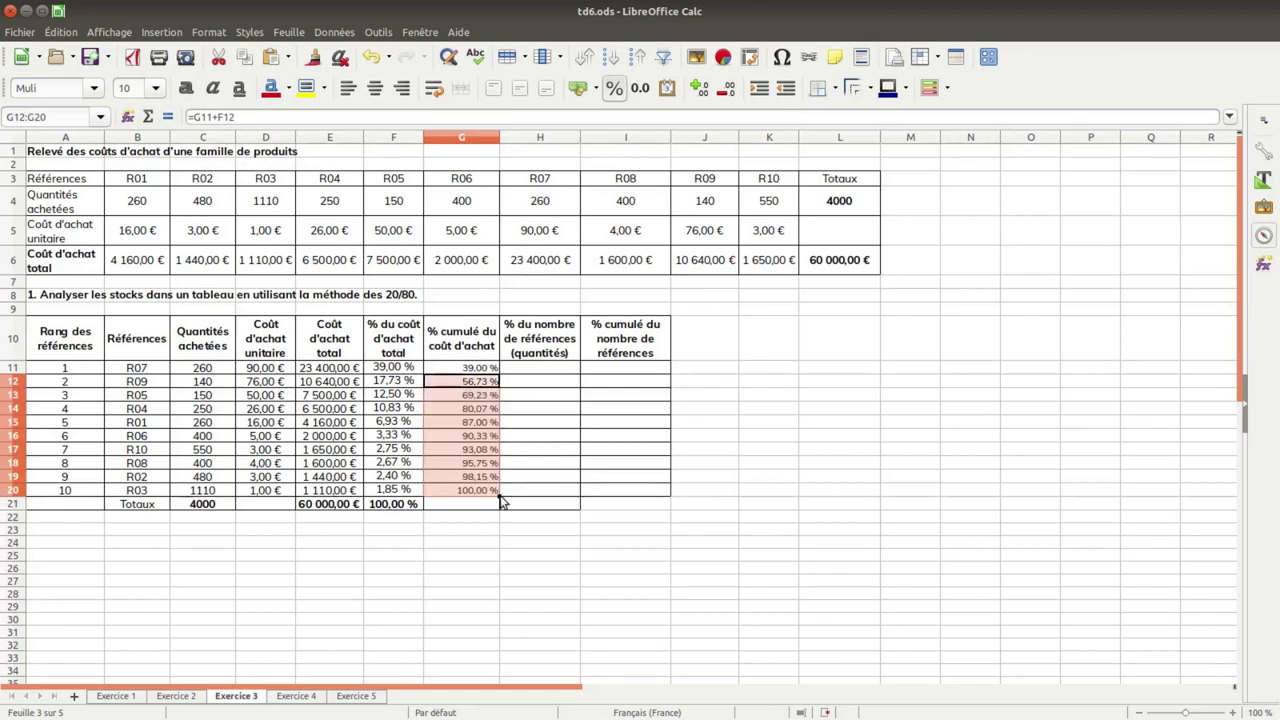
# Step: Centre the cumulative percentages in G11:G20 and set their font size to 12
pyautogui.click(459, 371)
pyautogui.moveTo(459, 375); pyautogui.dragTo(480, 494)
pyautogui.click(376, 88)
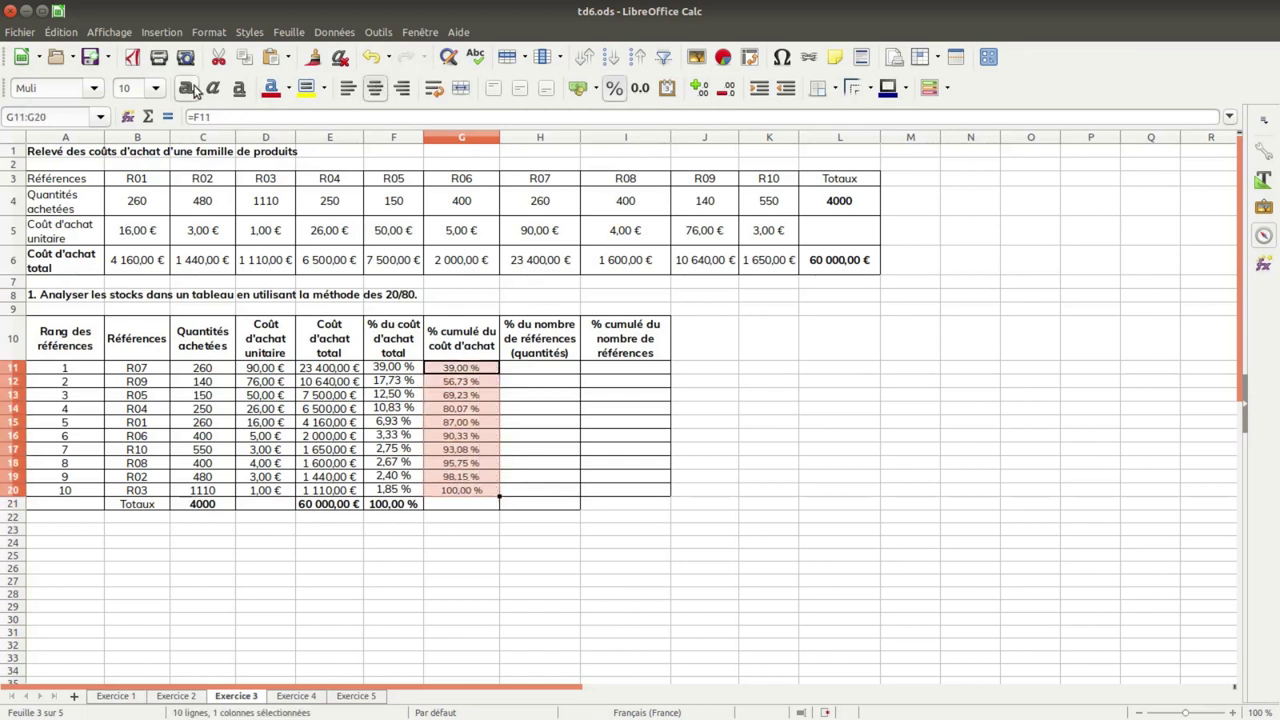
pyautogui.click(155, 88)
pyautogui.click(147, 187)
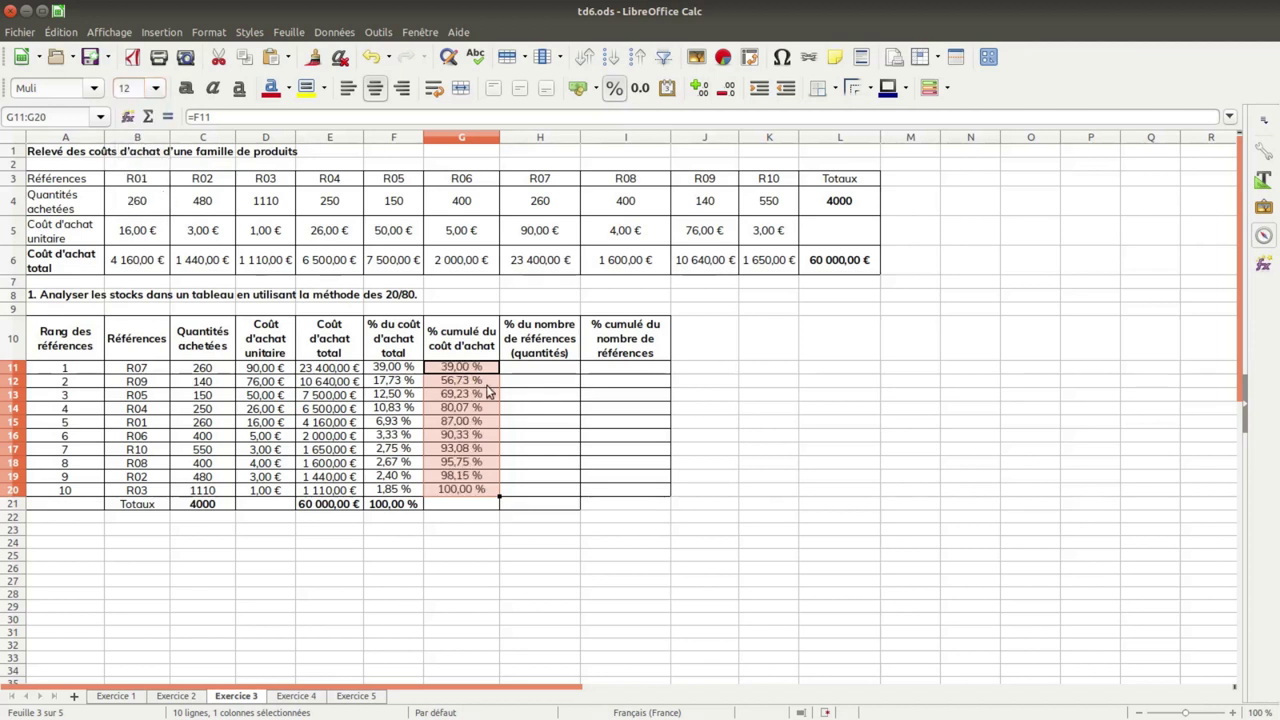
# Step: Enter =C11/$C$21 in H11 as the first percentage of the number of references
pyautogui.click(535, 375)
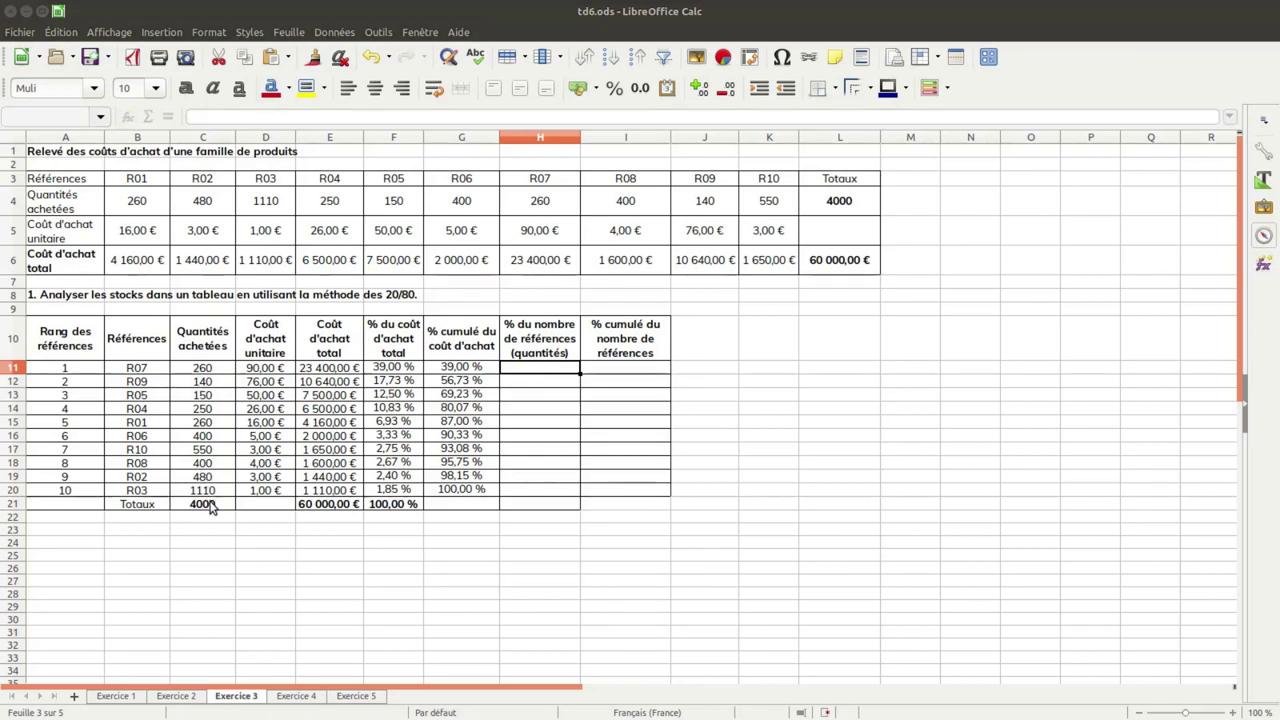
pyautogui.click(541, 368)
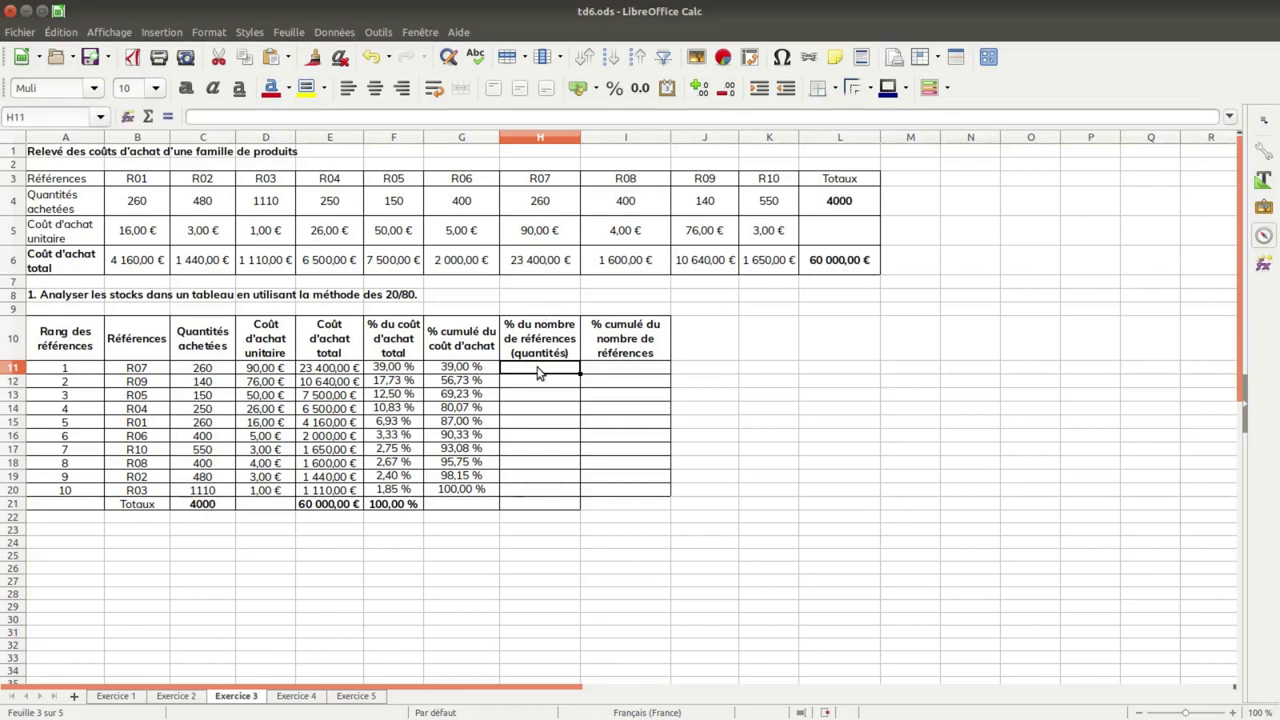
pyautogui.write('=')
pyautogui.click(226, 368)
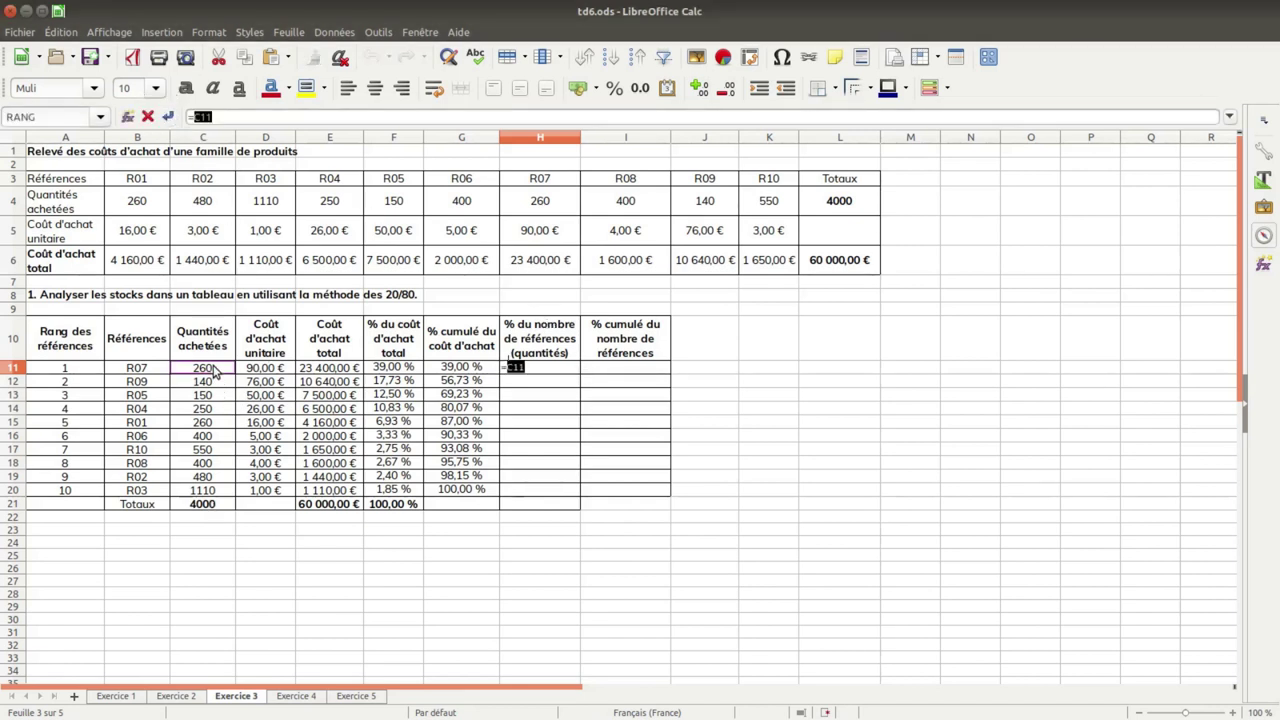
pyautogui.write('/')
pyautogui.click(190, 505)
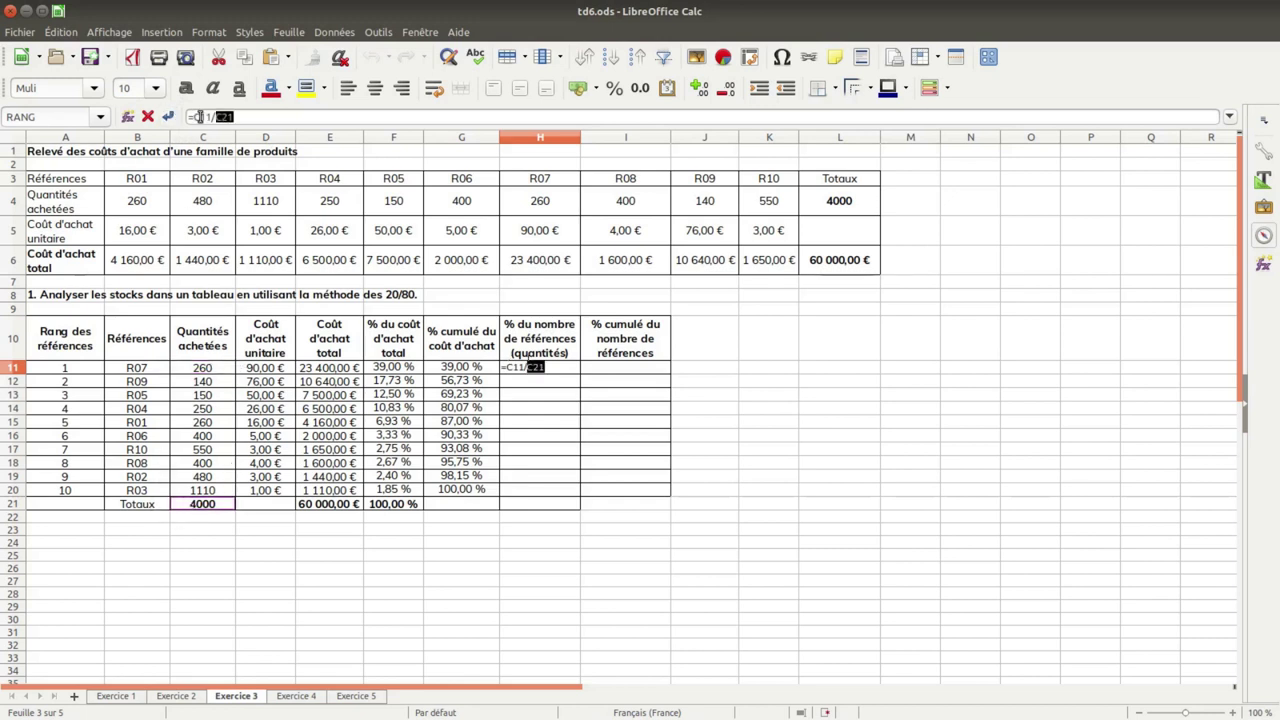
pyautogui.press('F4')
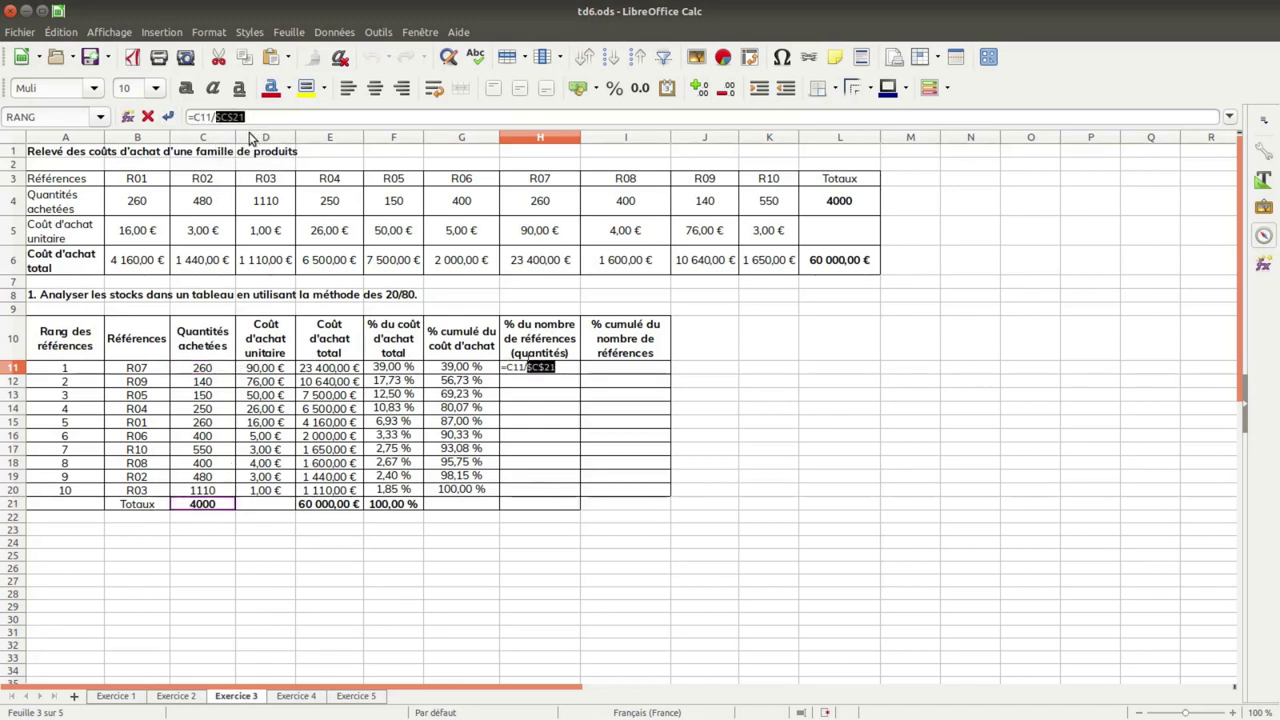
pyautogui.click(168, 117)
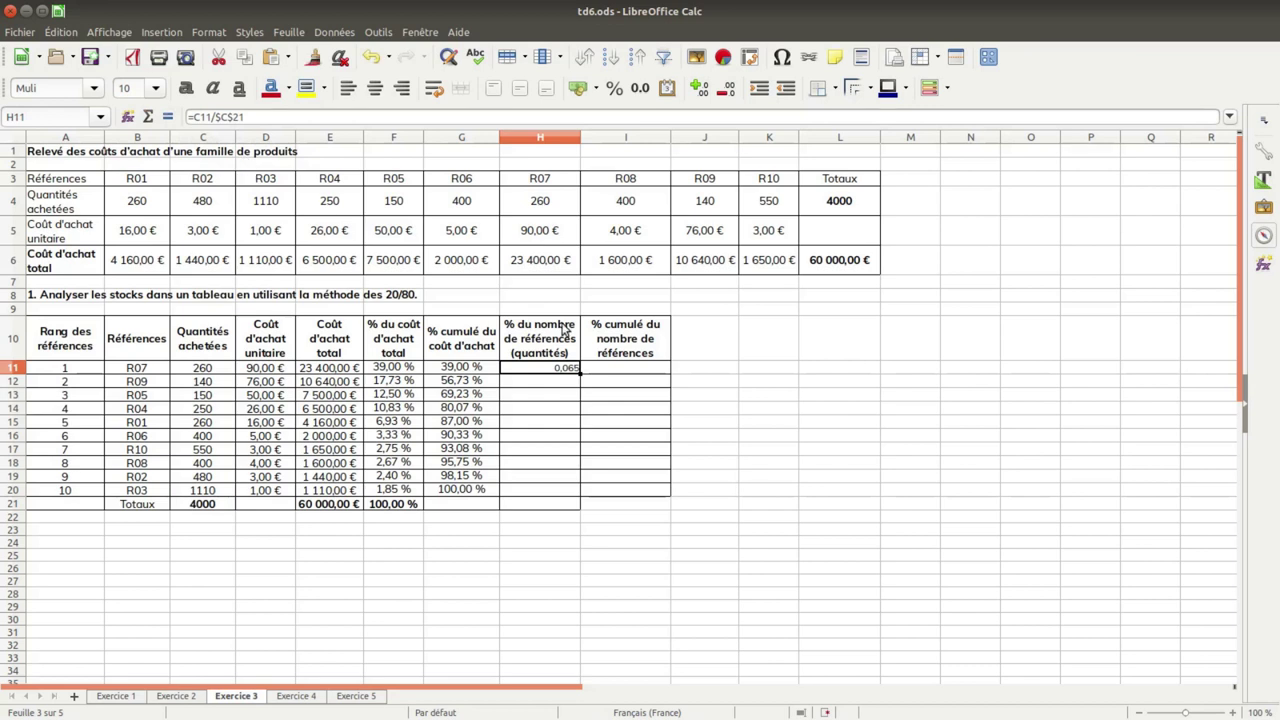
# Step: Format H11 as a centred percentage in font size 12 and fill its formula down to H20
pyautogui.click(614, 88)
pyautogui.click(155, 88)
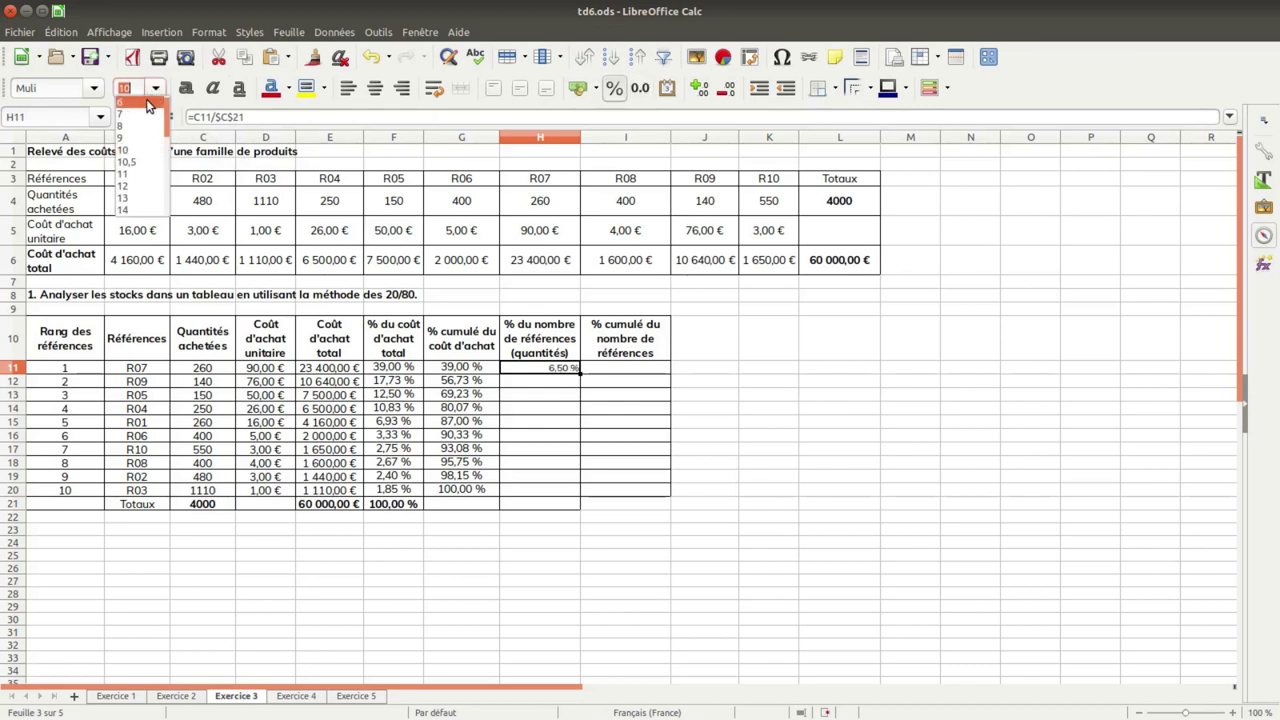
pyautogui.click(141, 186)
pyautogui.click(375, 88)
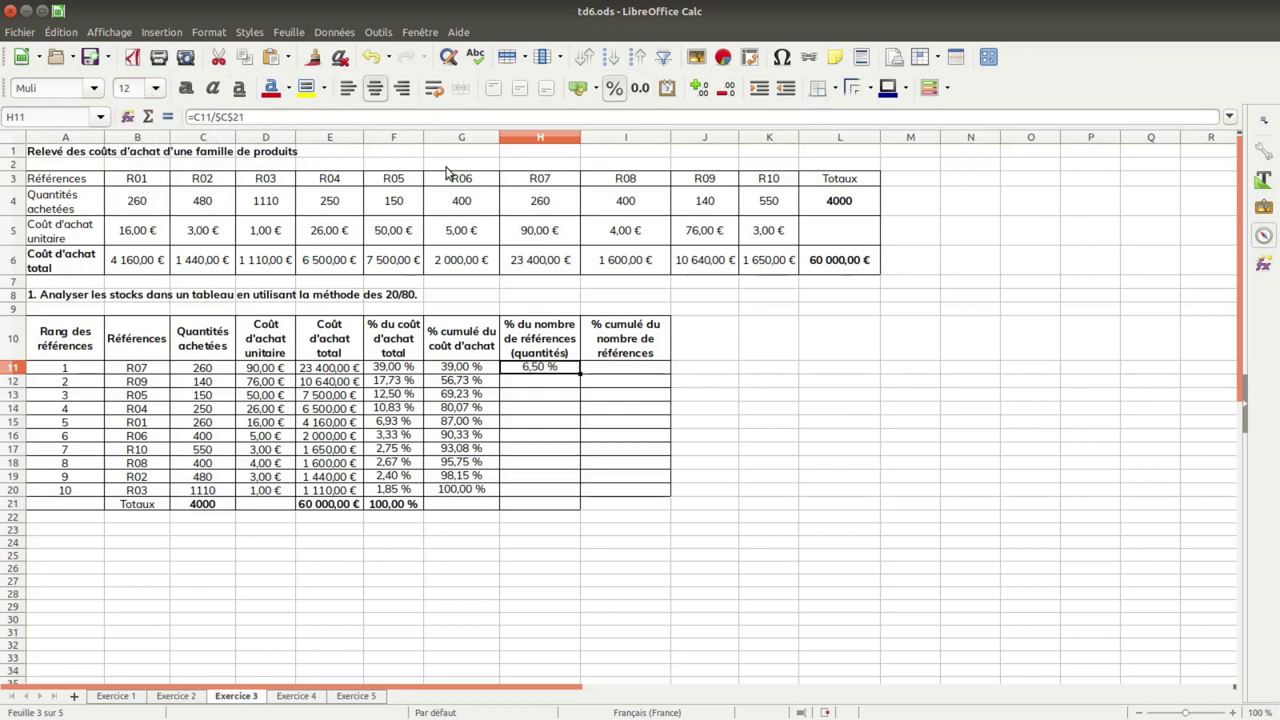
pyautogui.moveTo(579, 373); pyautogui.dragTo(580, 496)
# Step: Enter =SOMME(H11:H20) in H21 to total the quantity percentages
pyautogui.click(568, 508)
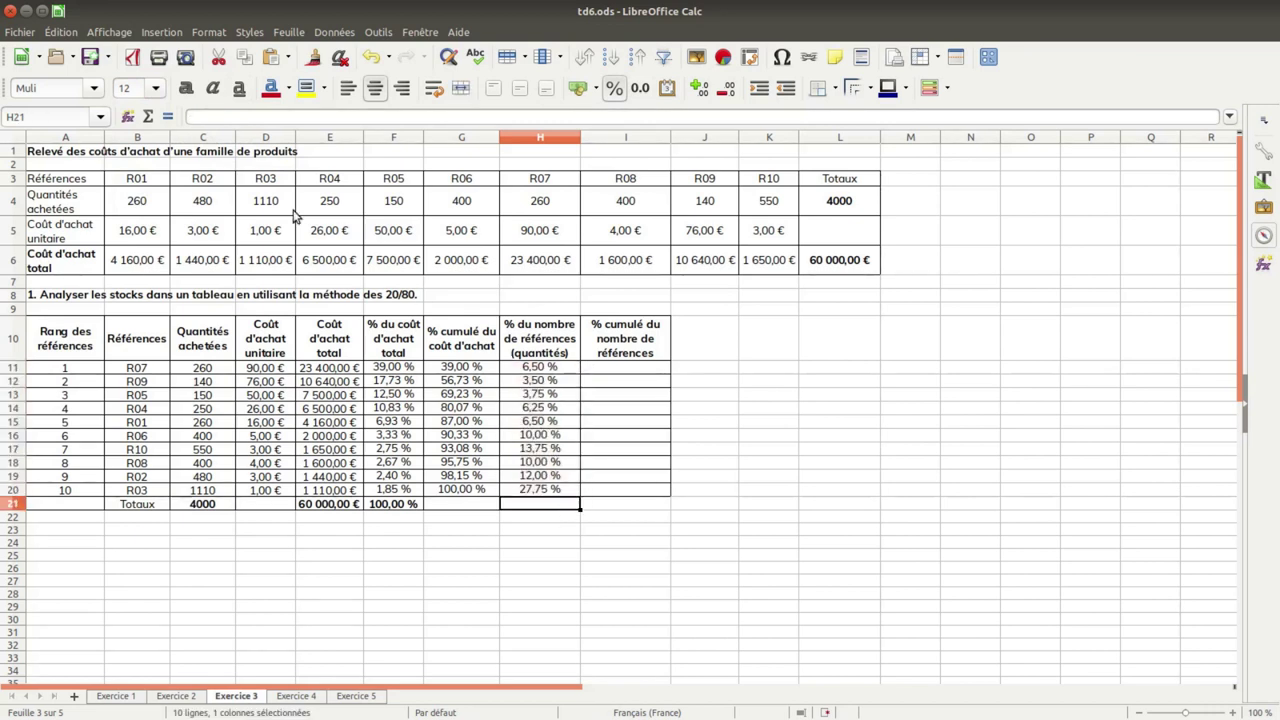
pyautogui.click(167, 117)
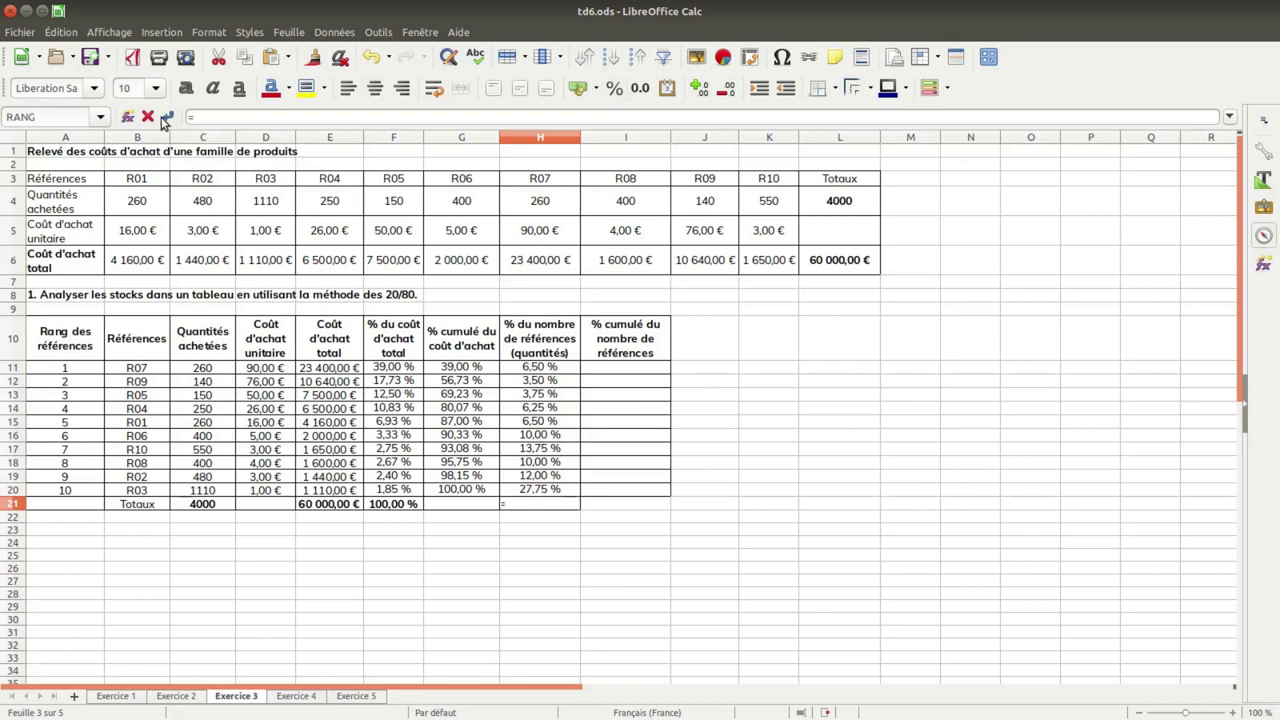
pyautogui.write('so')
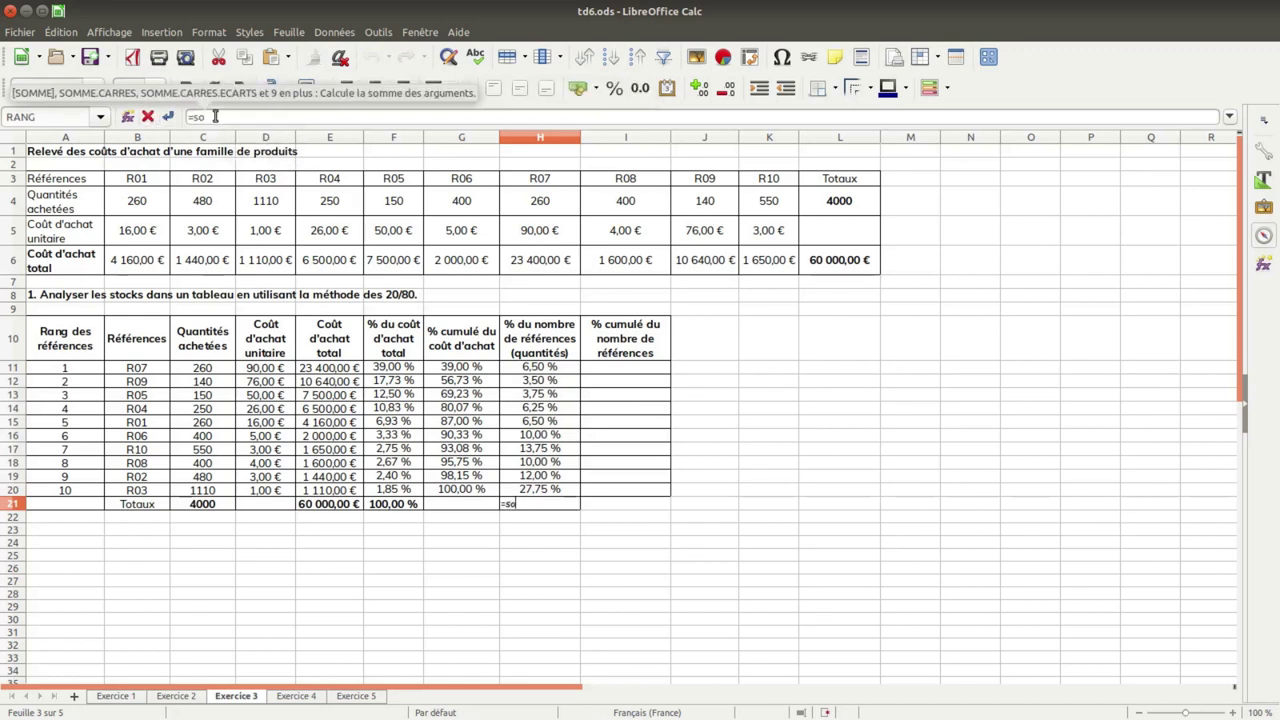
pyautogui.write('mme')
pyautogui.press('Return')
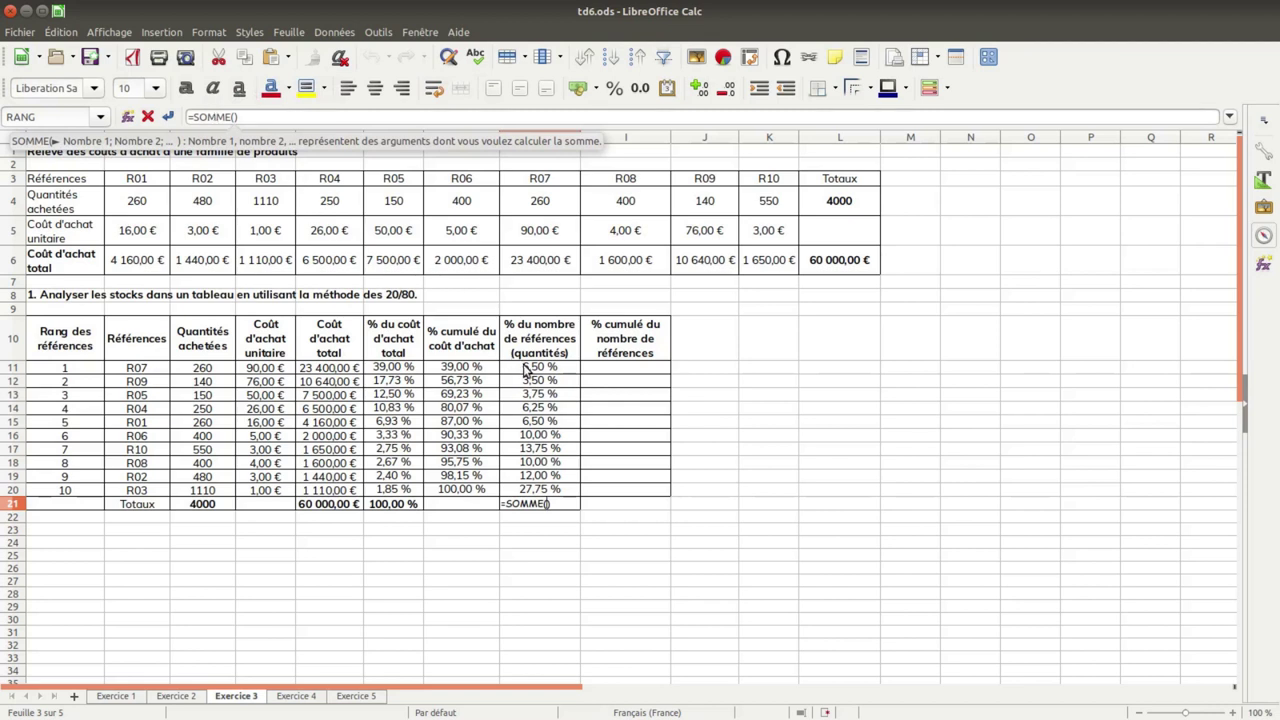
pyautogui.moveTo(520, 367); pyautogui.dragTo(535, 487)
pyautogui.press('Return')
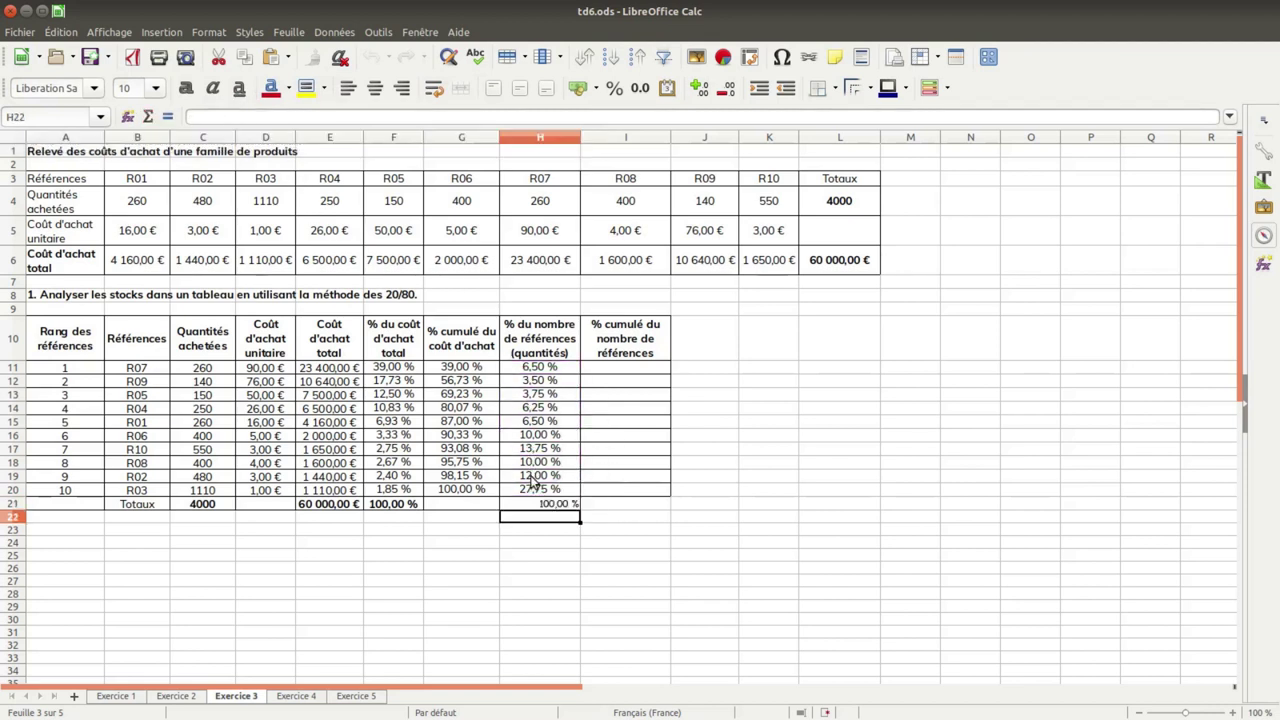
# Step: Set the total in H21 to the Muli font at size 12 and centre it
pyautogui.click(552, 504)
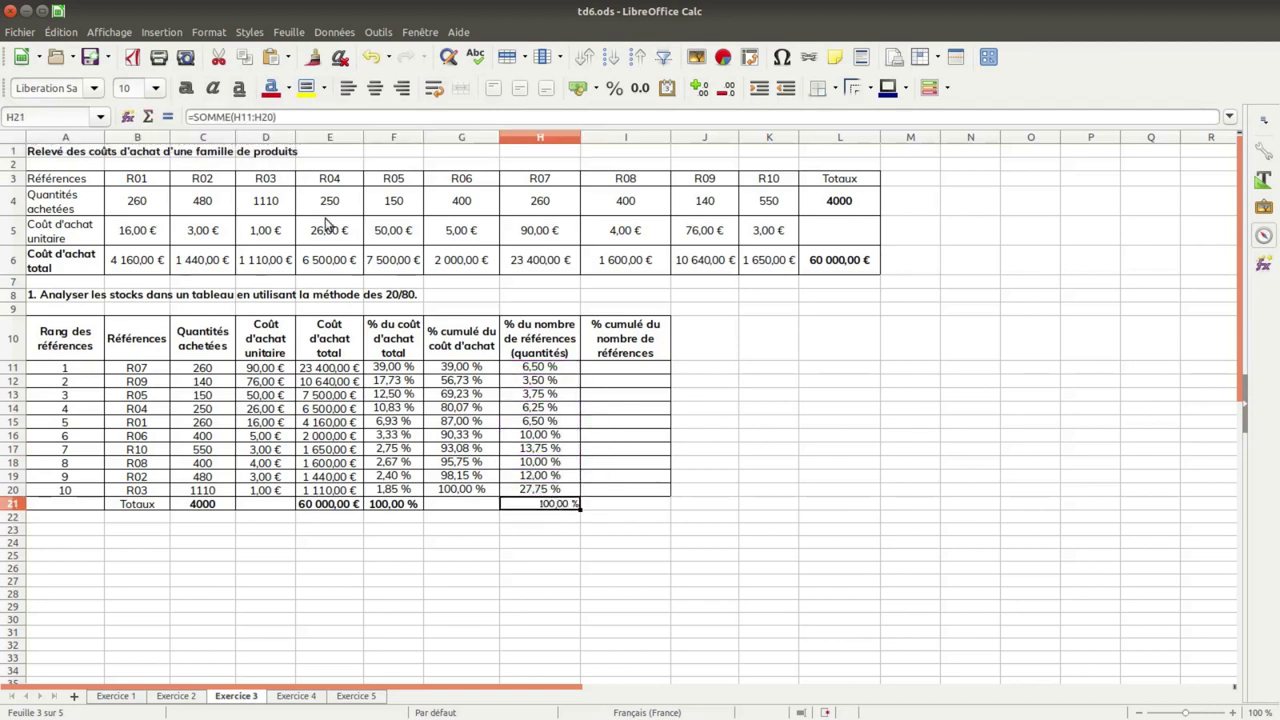
pyautogui.click(155, 88)
pyautogui.click(124, 186)
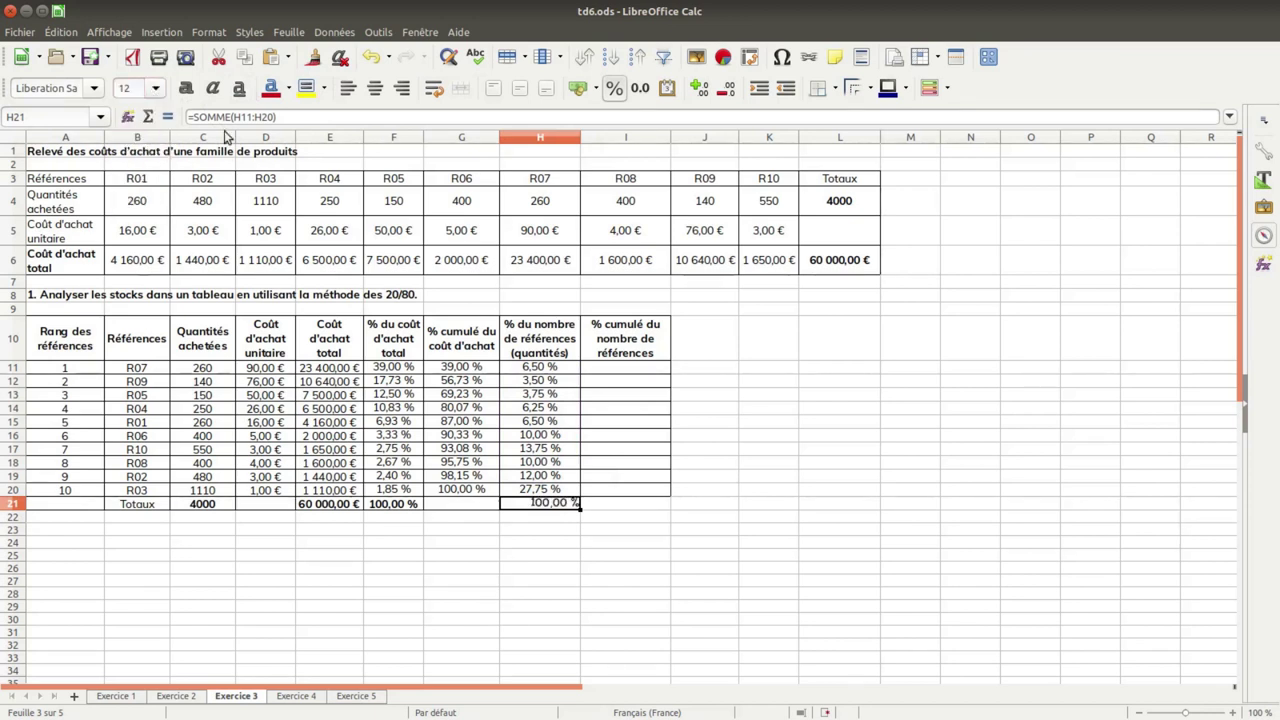
pyautogui.click(374, 89)
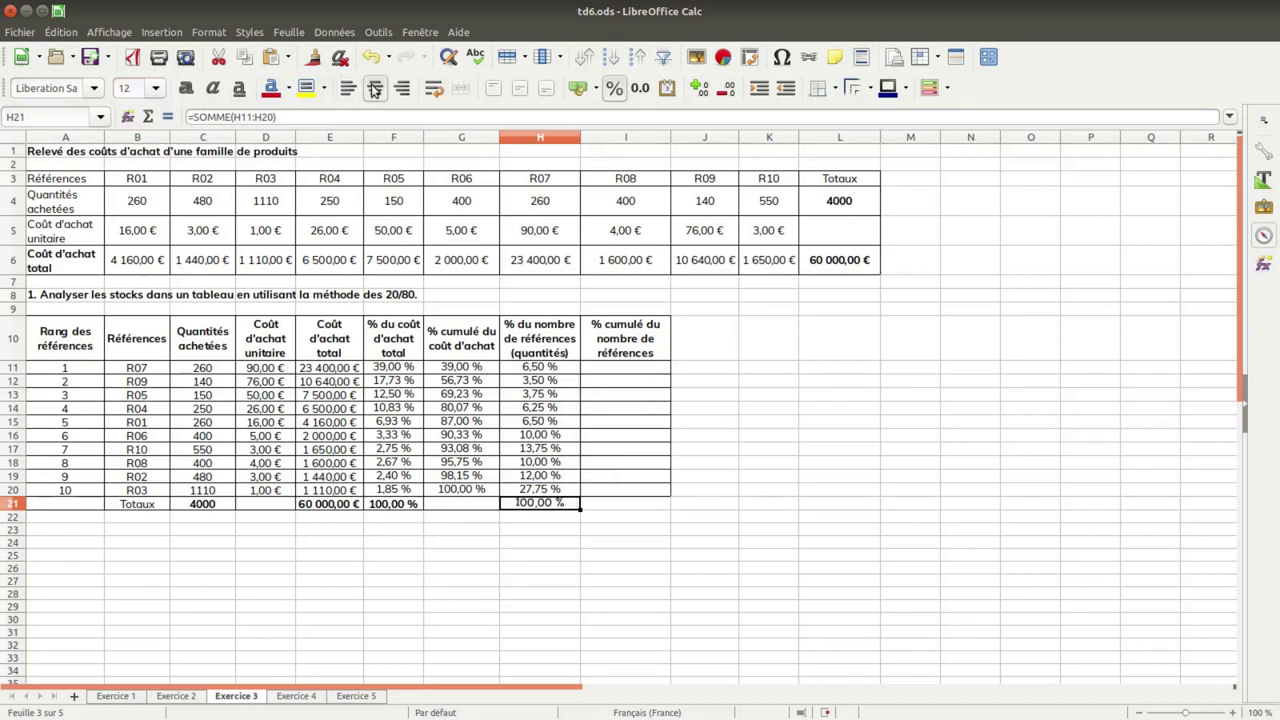
pyautogui.click(94, 88)
pyautogui.click(110, 103)
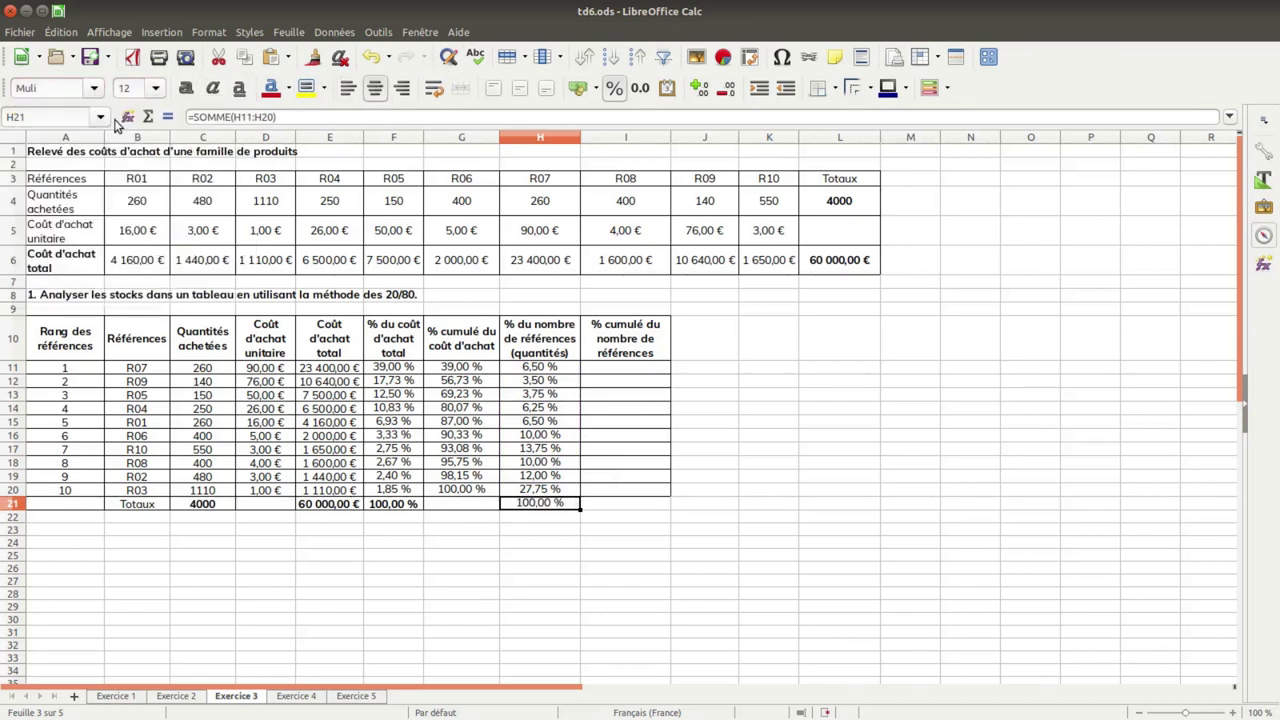
# Step: Enter =H11 in I11 as the first cumulative percentage of the number of references
pyautogui.click(612, 370)
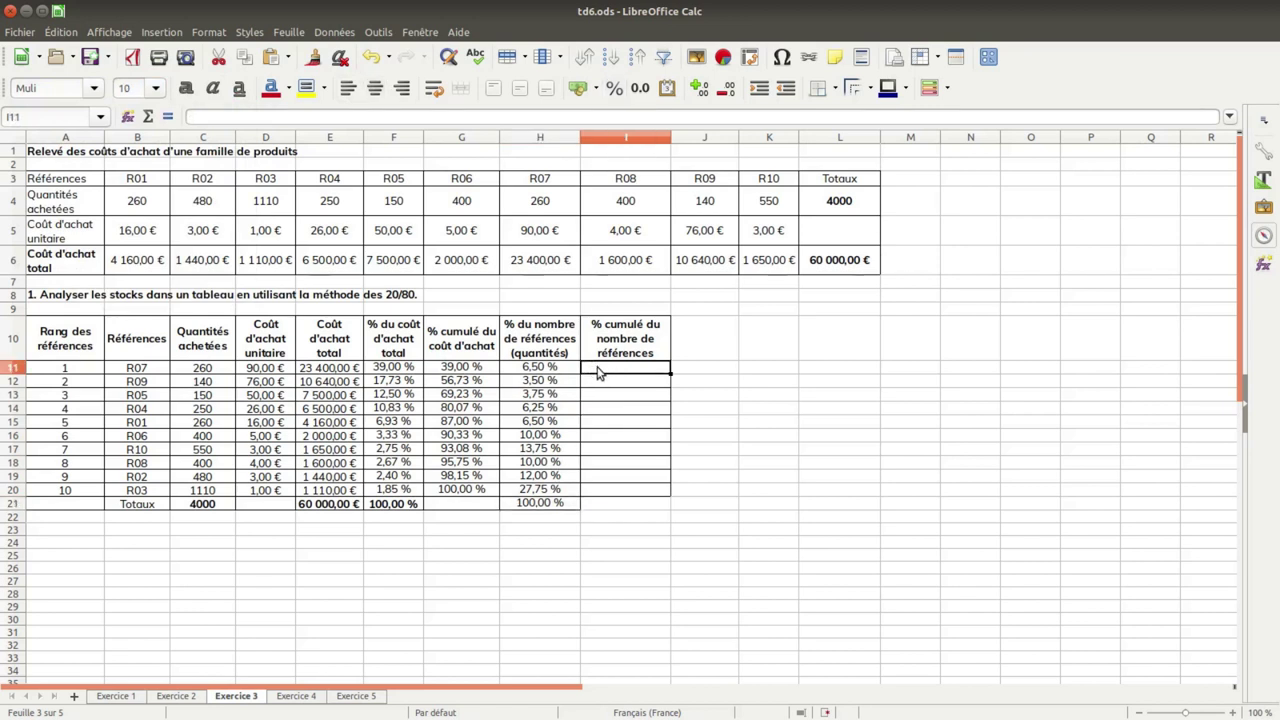
pyautogui.write('=')
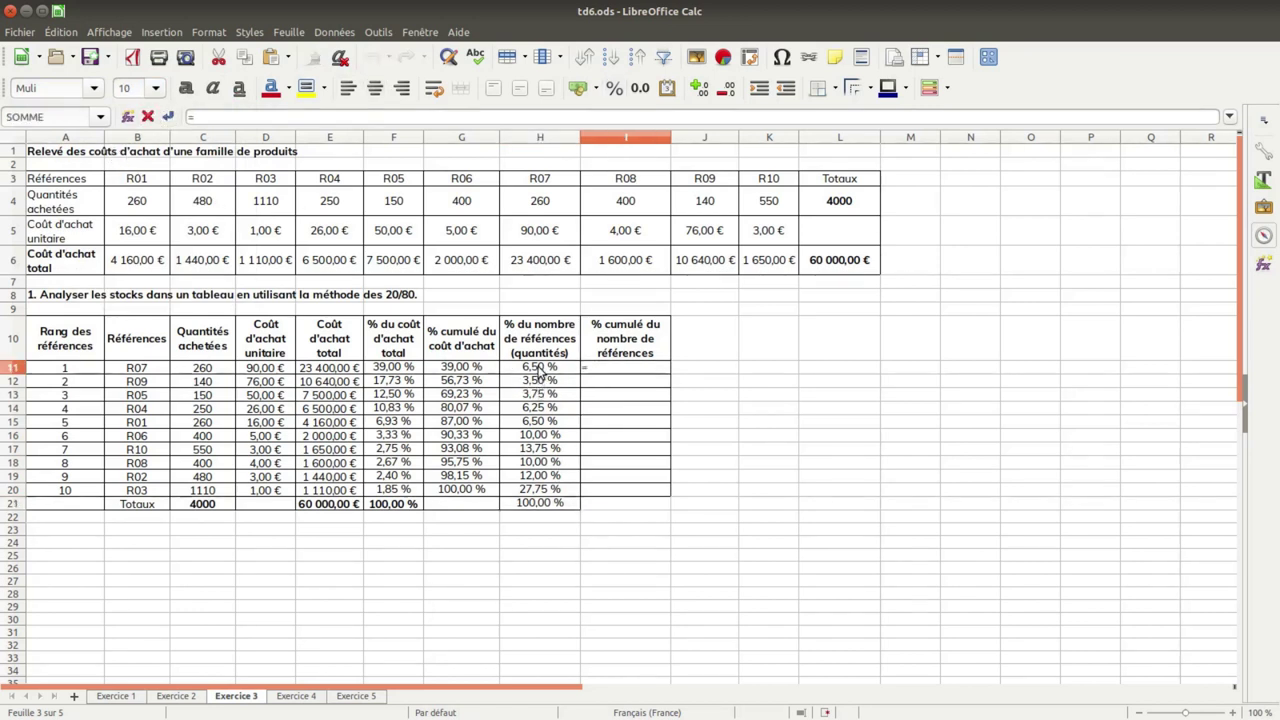
pyautogui.click(540, 368)
pyautogui.press('Return')
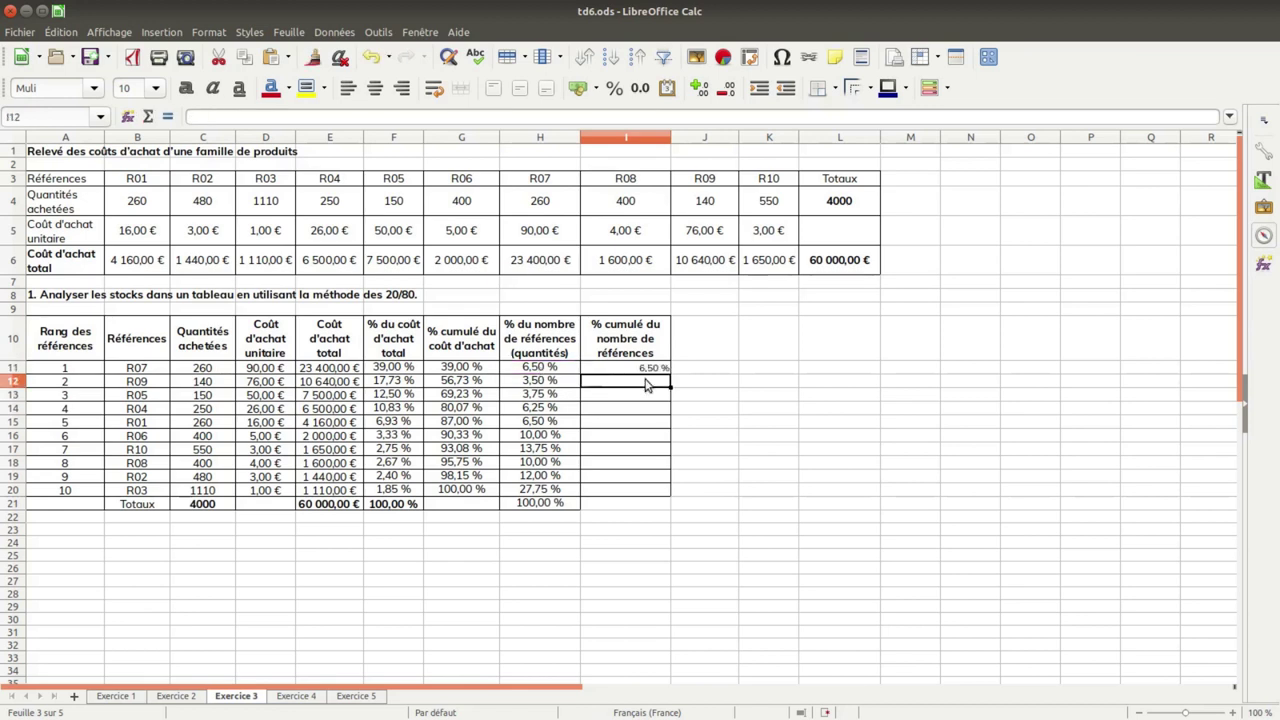
# Step: Enter the cumulative formula =I11+H12 in I12 and fill it down to I20
pyautogui.write('=')
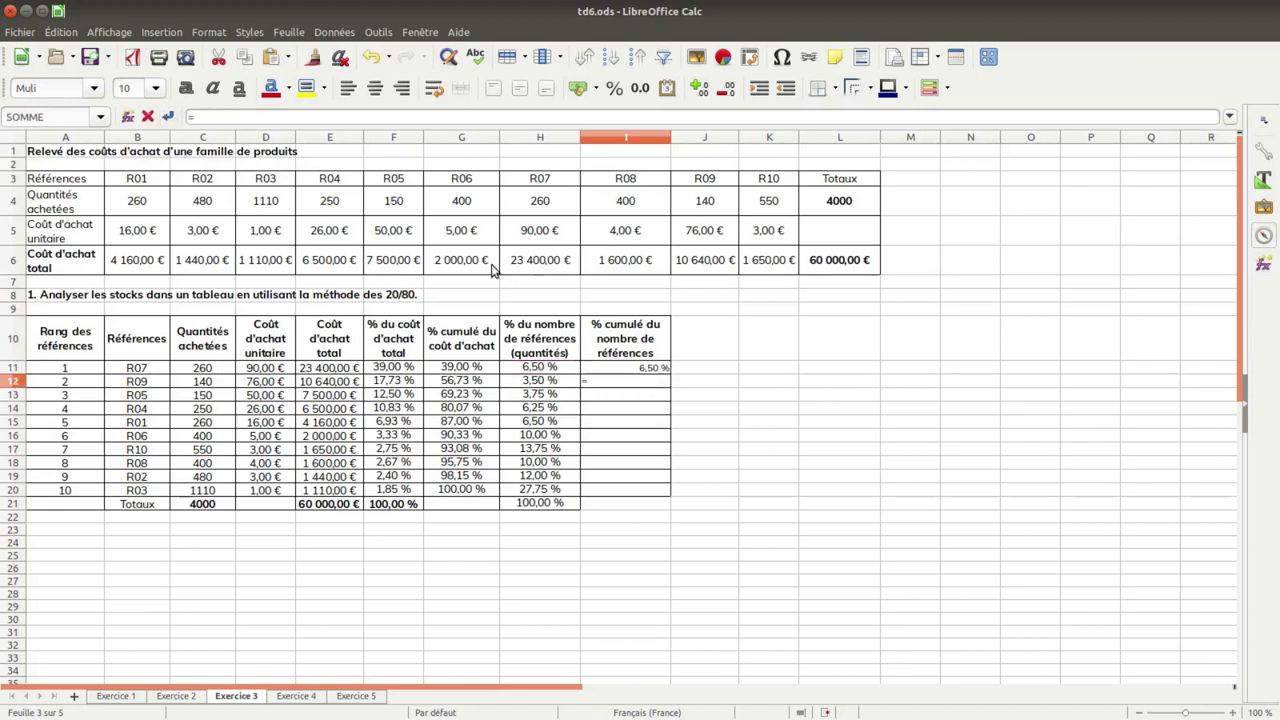
pyautogui.click(612, 368)
pyautogui.write('+')
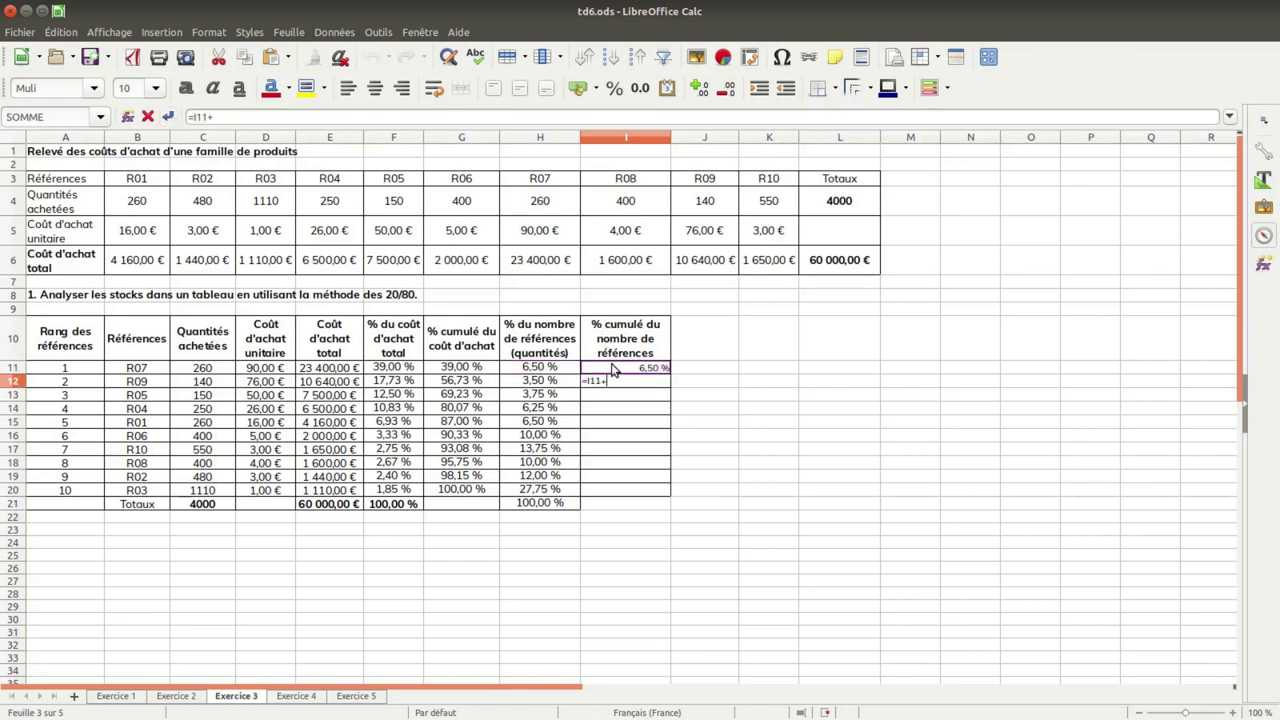
pyautogui.click(555, 388)
pyautogui.press('Return')
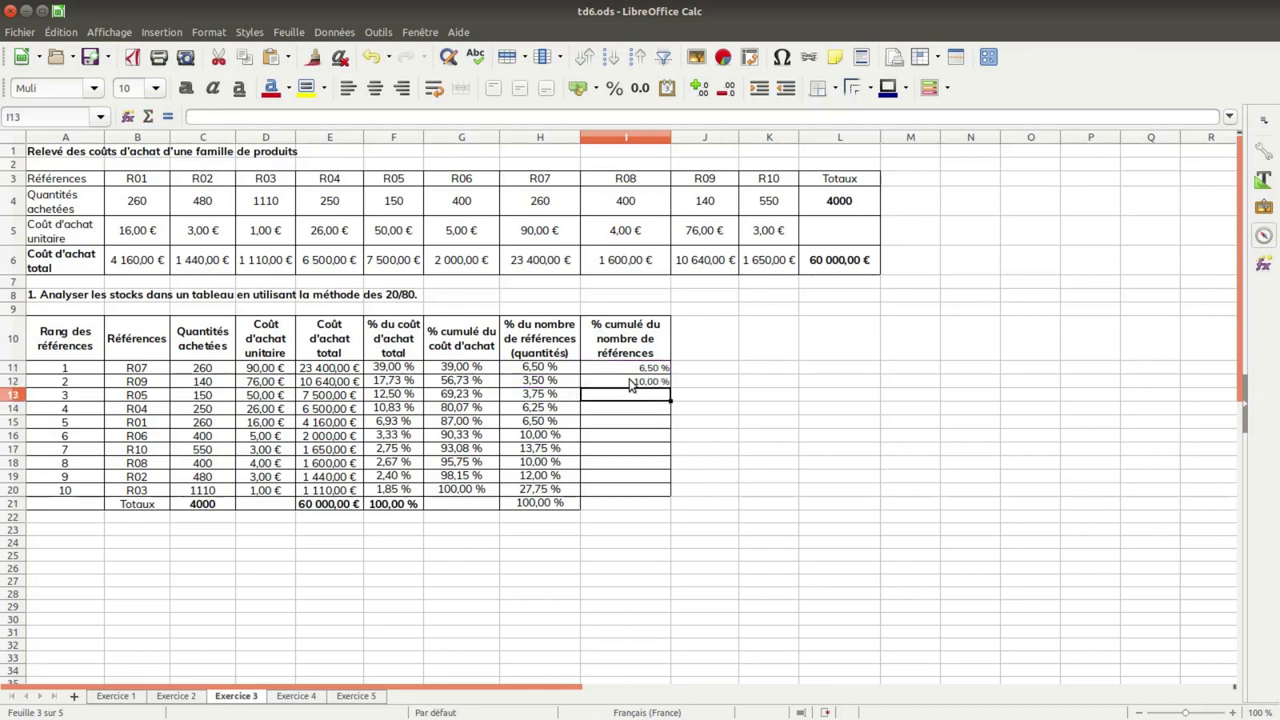
pyautogui.click(634, 382)
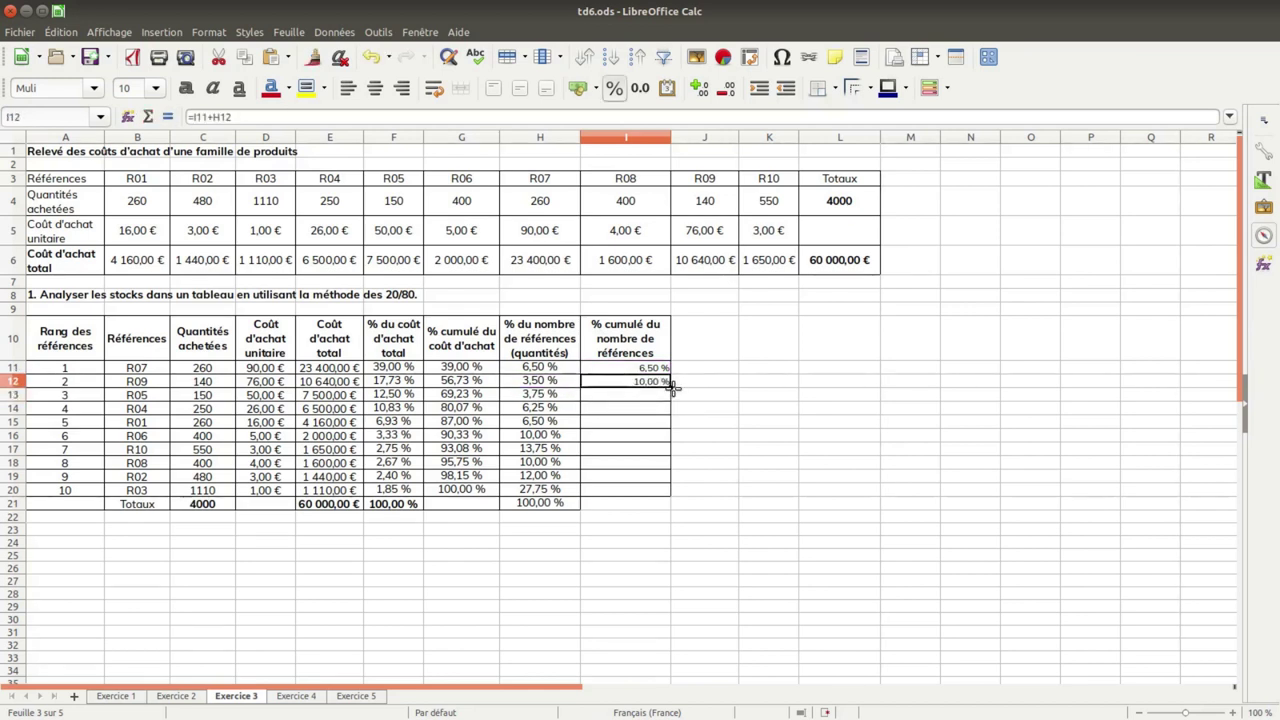
pyautogui.moveTo(672, 387); pyautogui.dragTo(669, 500)
# Step: Set the cumulative percentages in I11:I20 to font size 12 and centre them
pyautogui.click(614, 369)
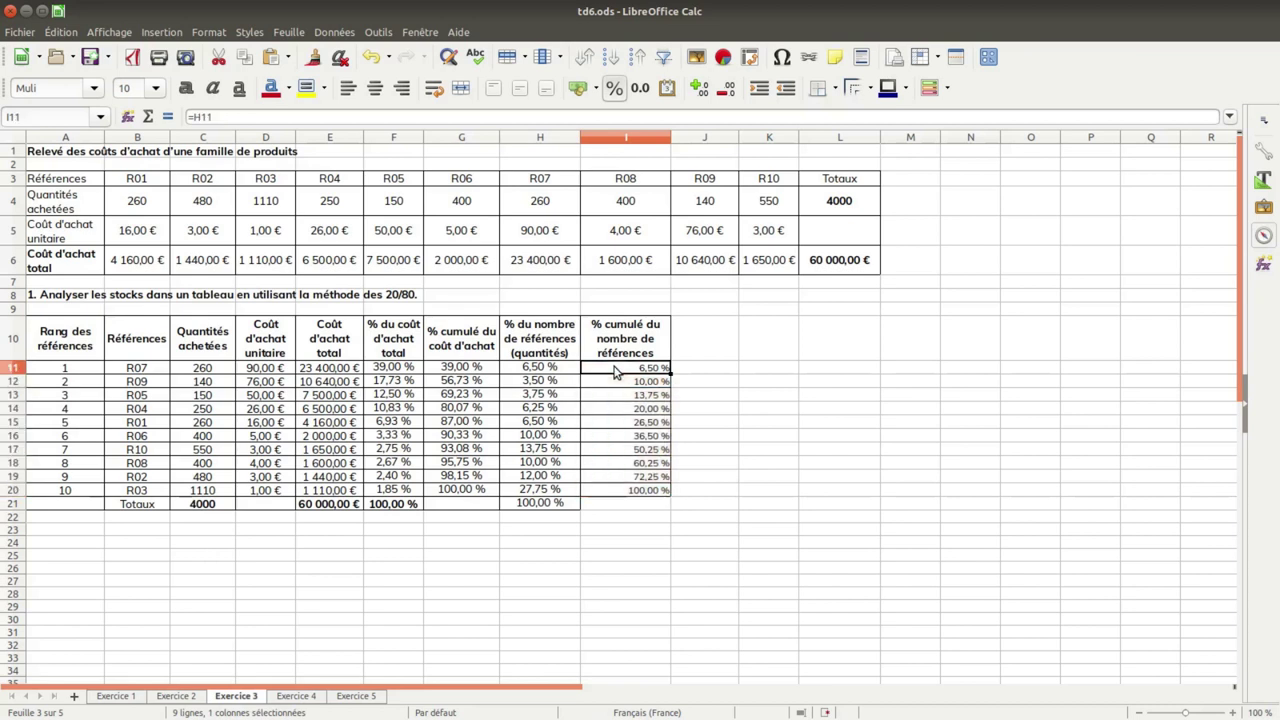
pyautogui.moveTo(614, 369); pyautogui.dragTo(620, 492)
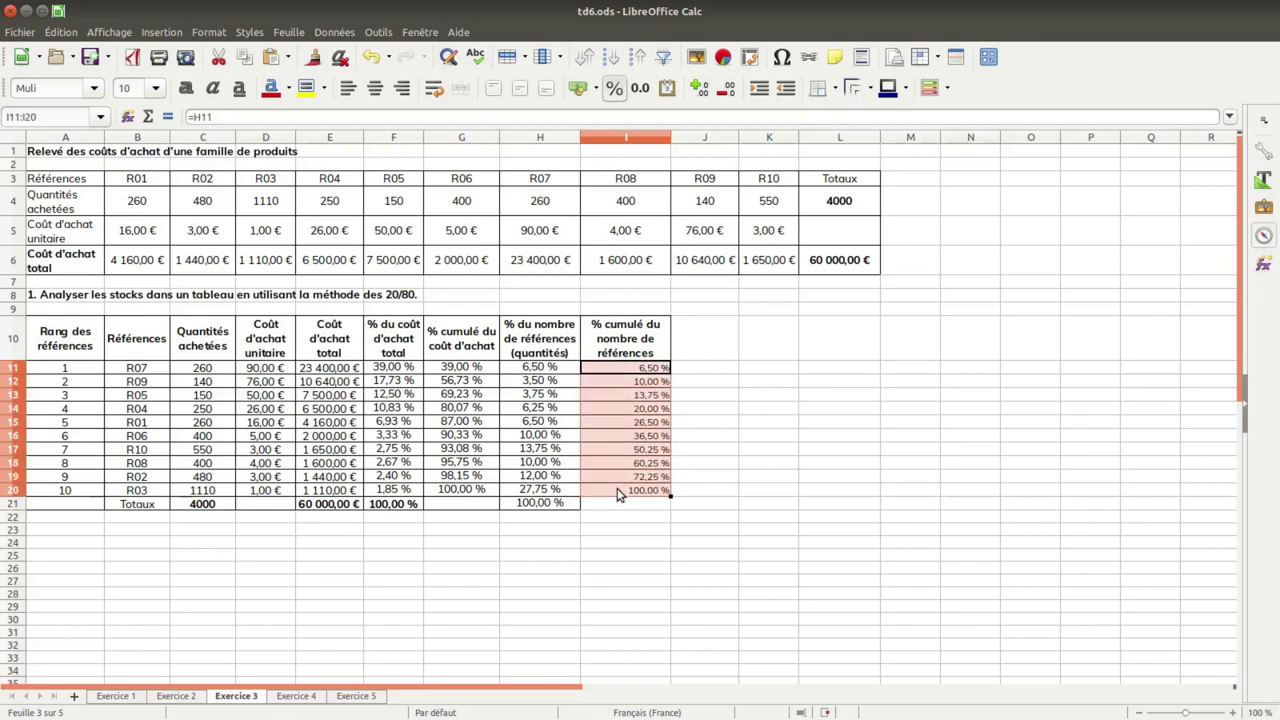
pyautogui.click(157, 88)
pyautogui.click(140, 182)
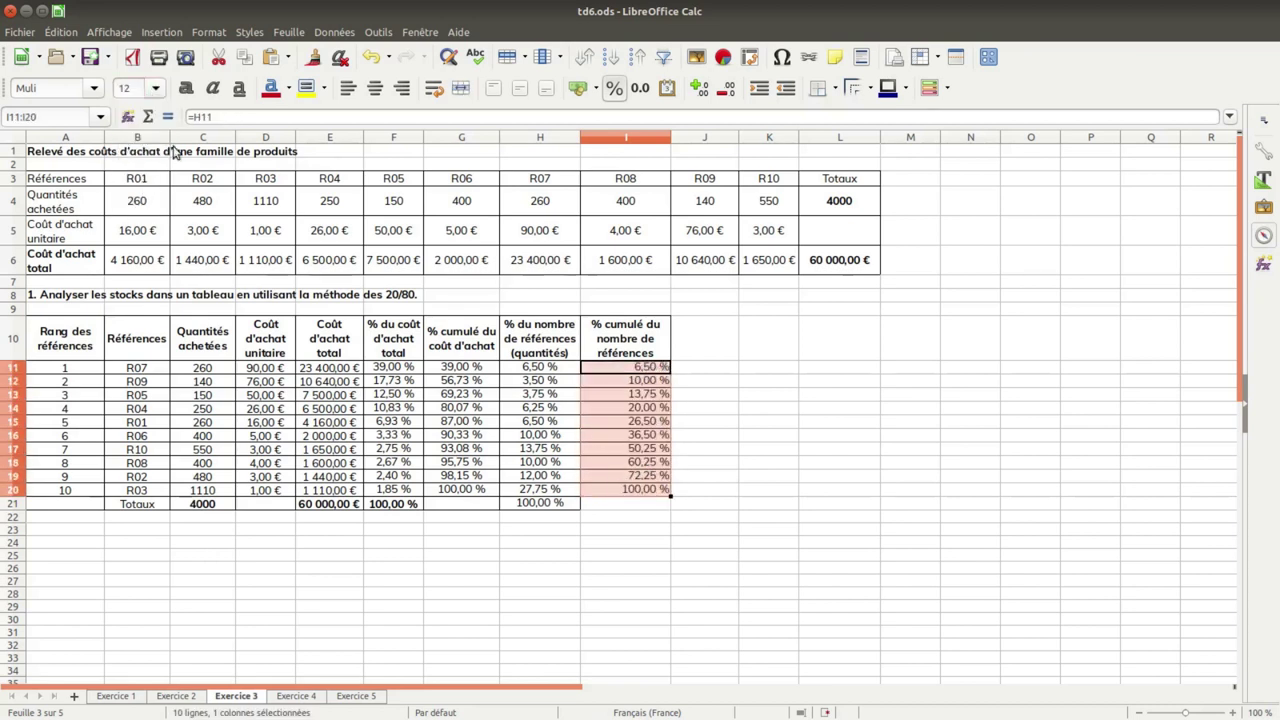
pyautogui.click(374, 89)
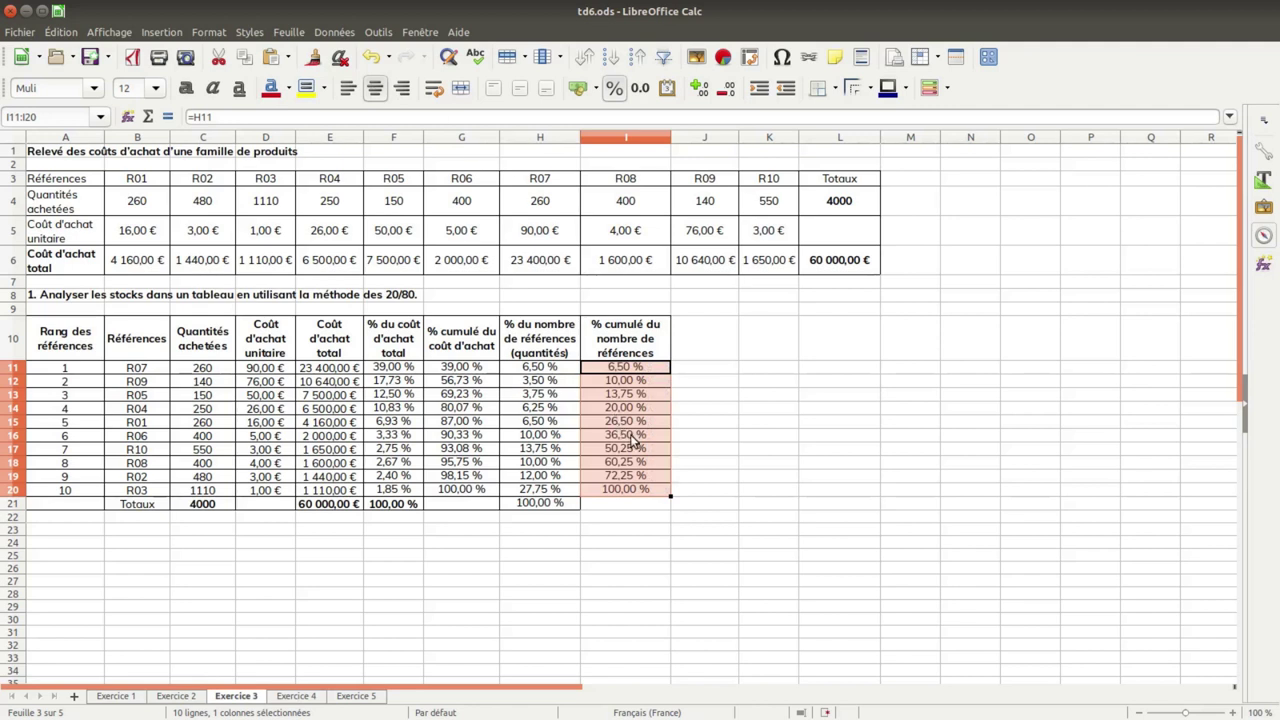
# Step: Compare the fourth-ranked reference's cumulative purchase cost percentage in G14 with its cumulative reference percentage in I14
pyautogui.click(633, 440)
pyautogui.click(454, 412)
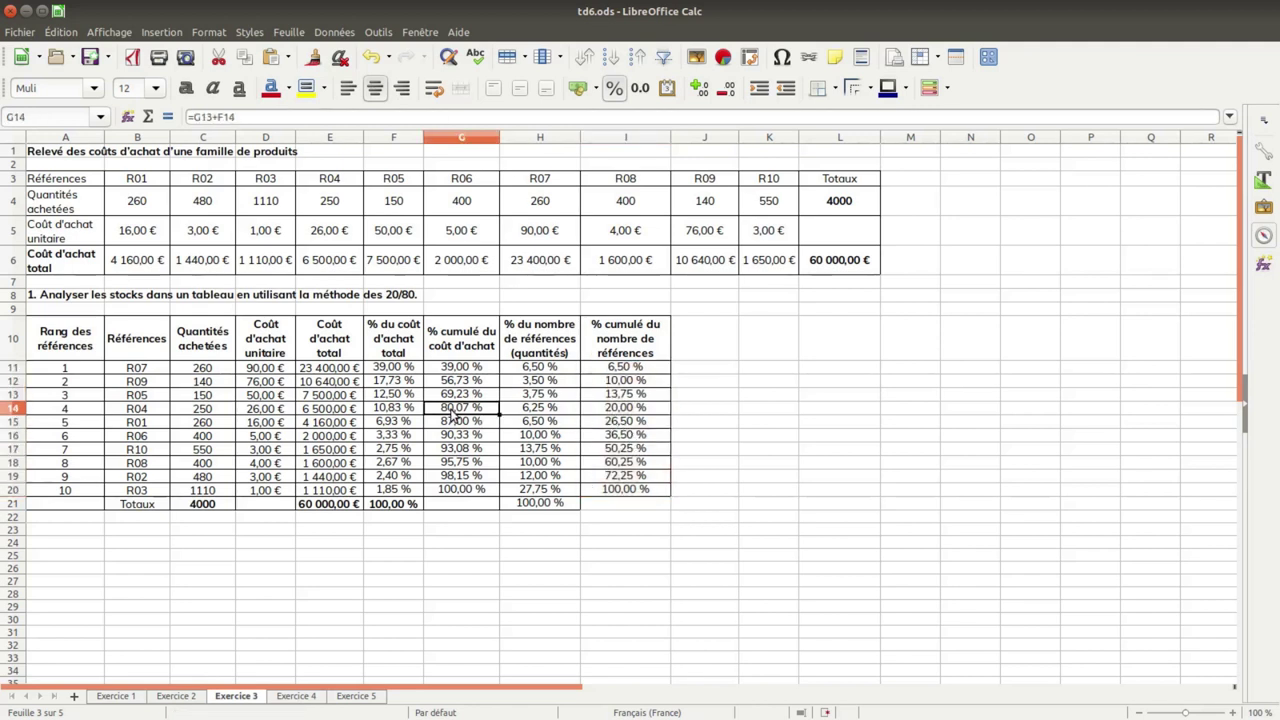
pyautogui.click(608, 410)
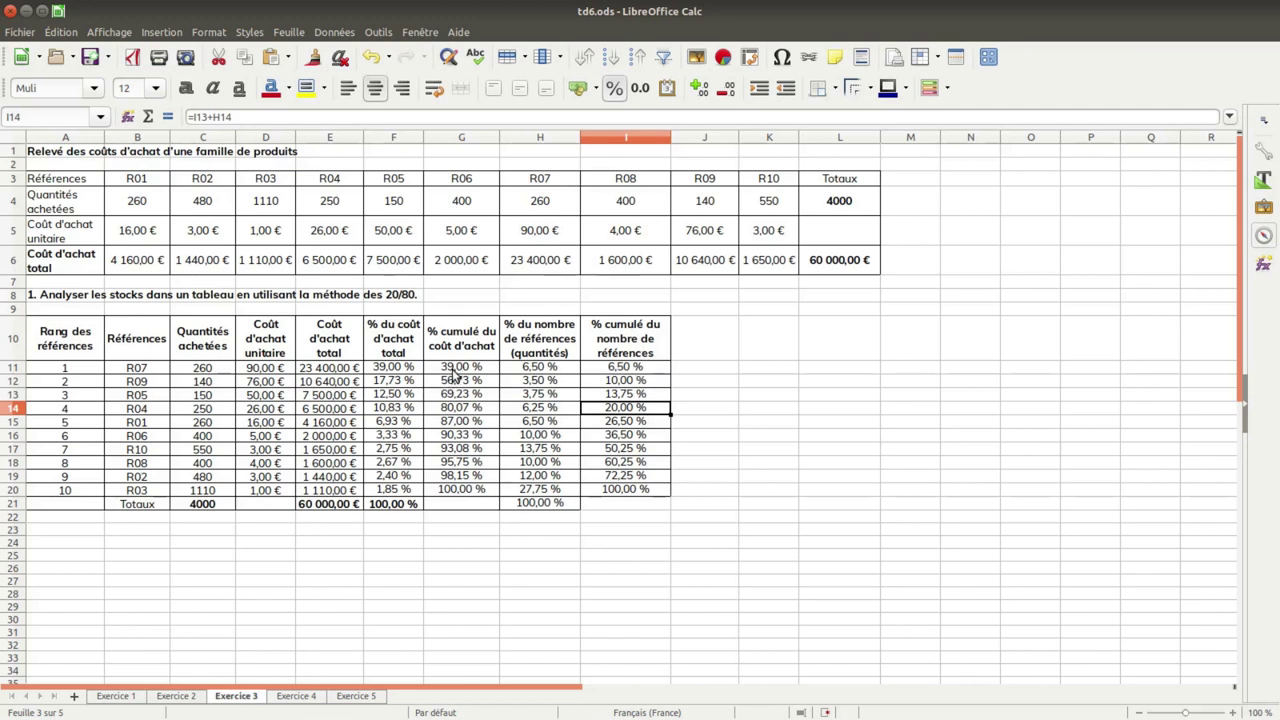
# Step: Add an icon set conditional format to the cumulative cost percentages in G11:G20, using the 3 signes set
pyautogui.moveTo(452, 372); pyautogui.dragTo(466, 497)
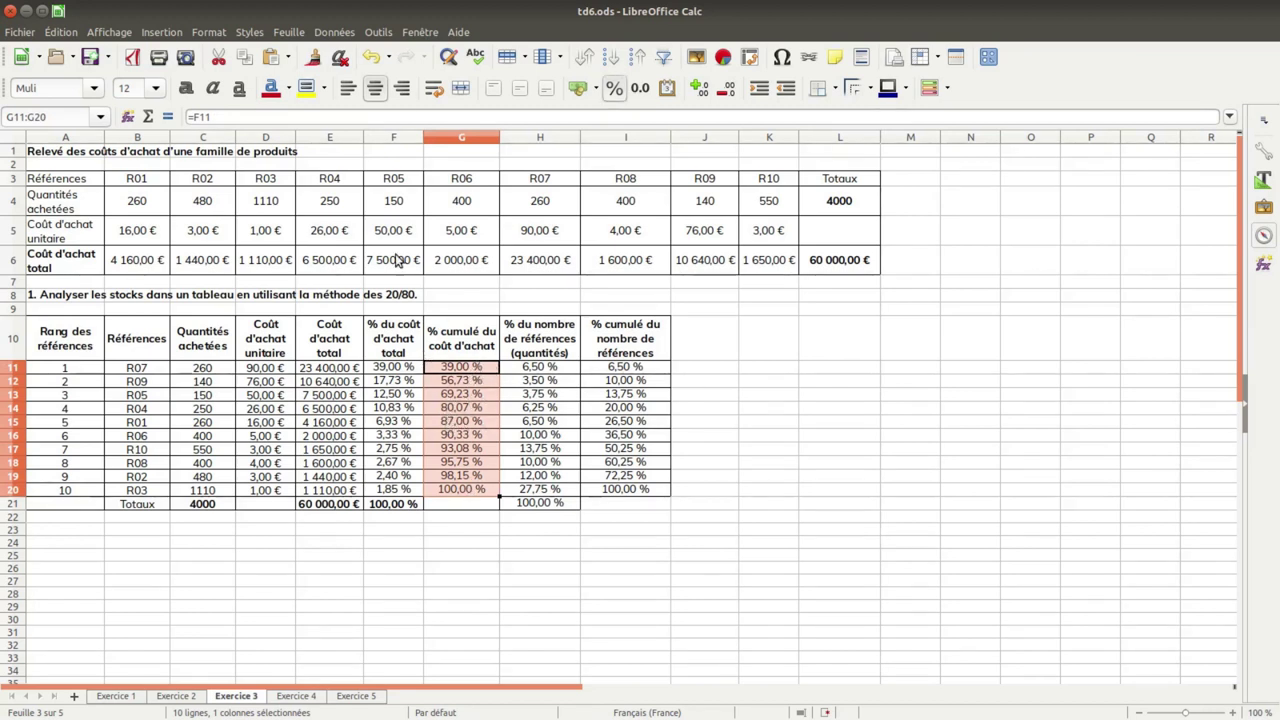
pyautogui.click(209, 33)
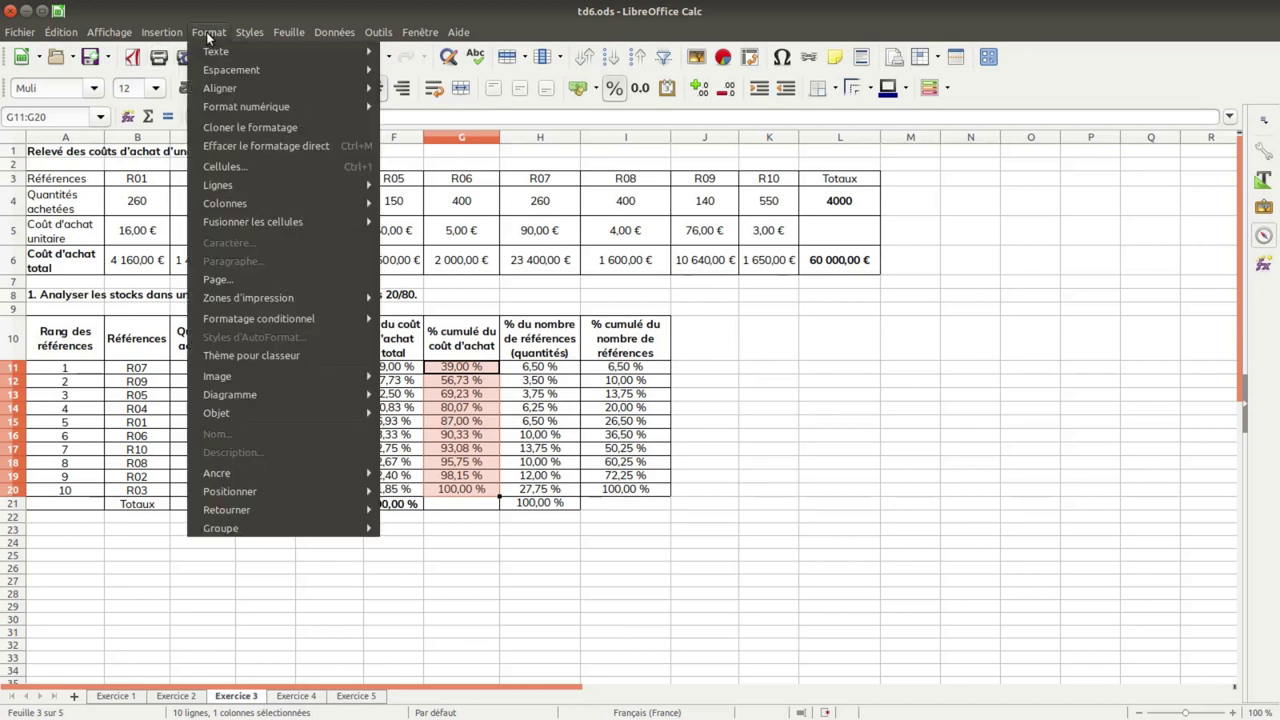
pyautogui.moveTo(286, 316)
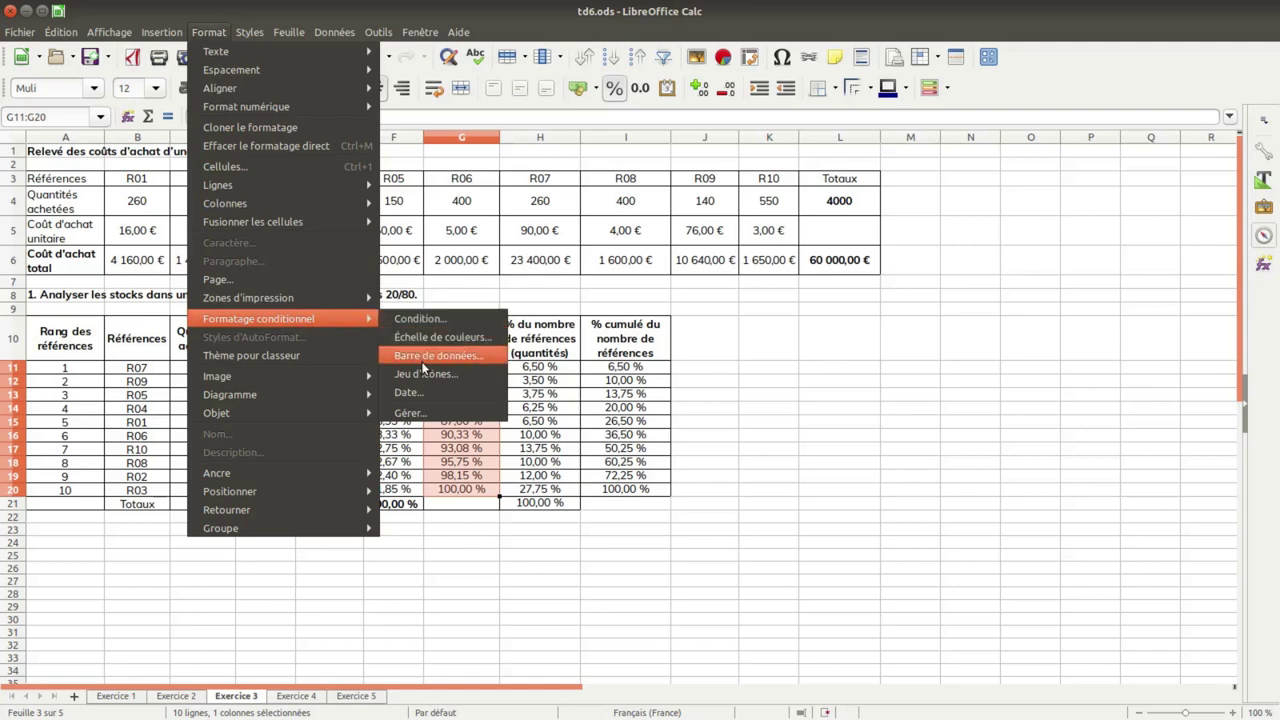
pyautogui.click(646, 314)
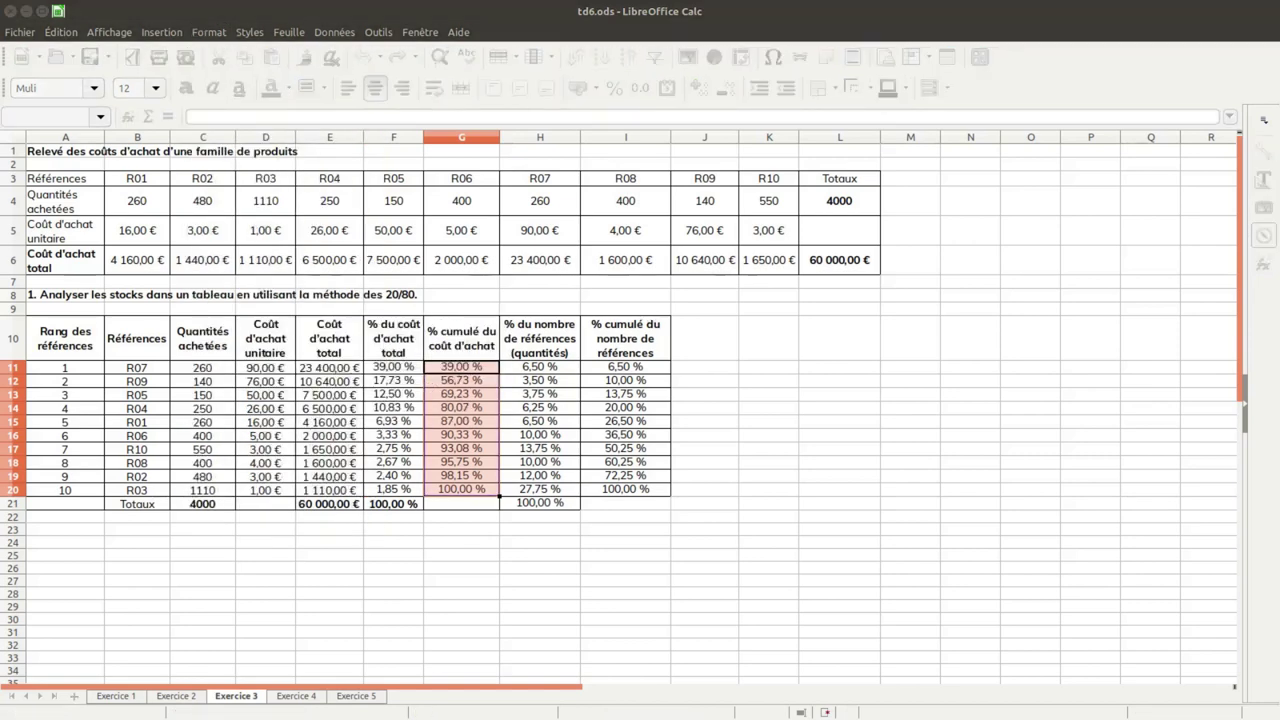
pyautogui.moveTo(844, 43); pyautogui.dragTo(962, 85)
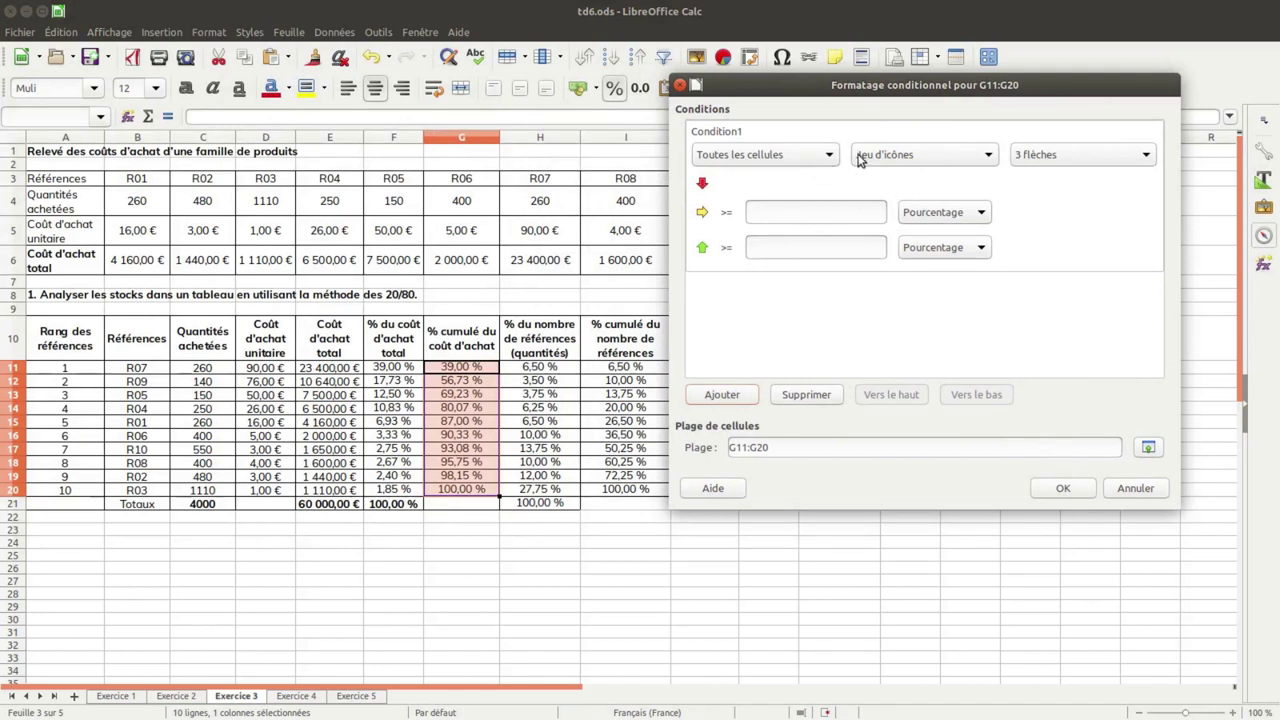
pyautogui.click(1022, 156)
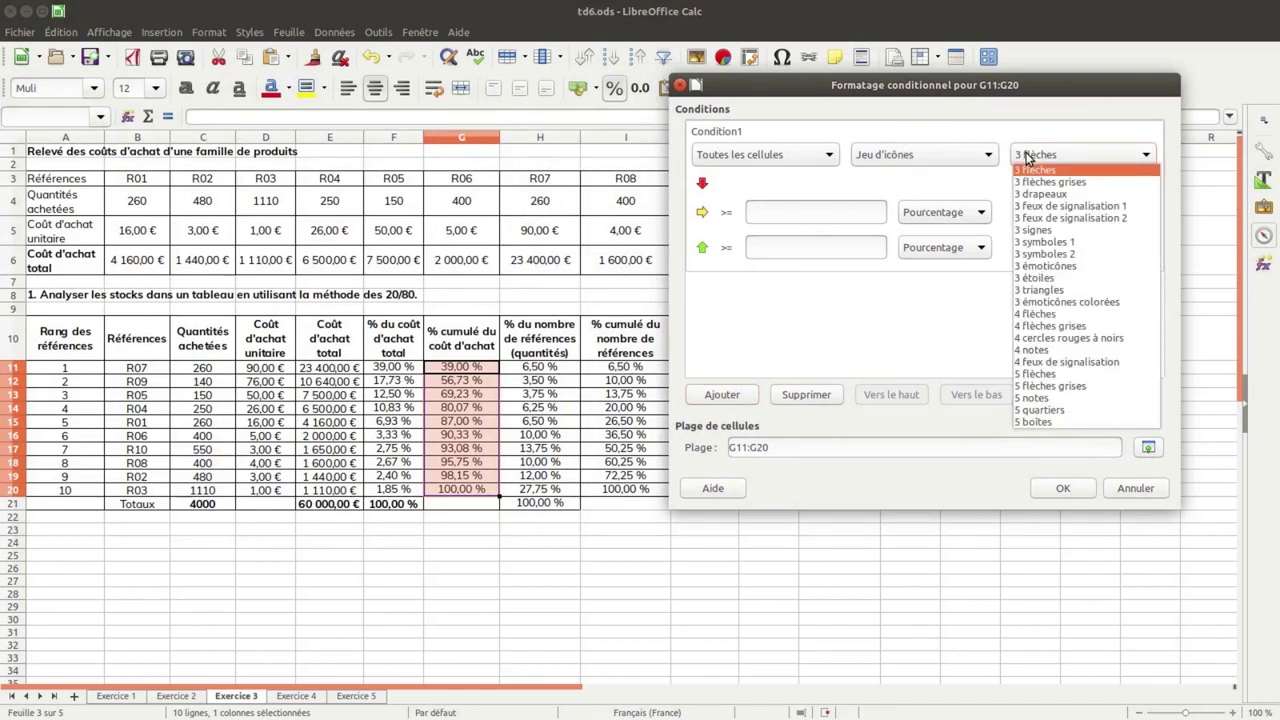
pyautogui.click(1052, 232)
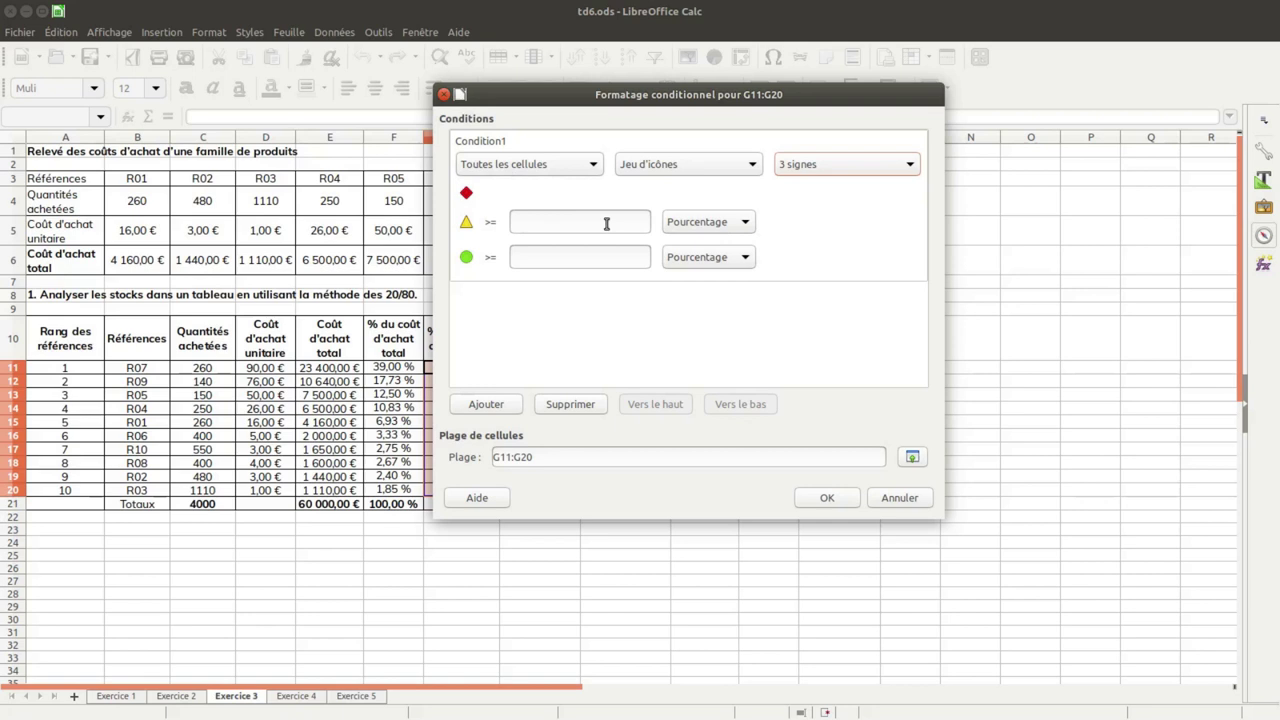
# Step: Define both icon thresholds for G11:G20 as Valeur, starting the yellow triangle at 0,8, and apply the format
pyautogui.click(706, 222)
pyautogui.click(697, 237)
pyautogui.click(703, 258)
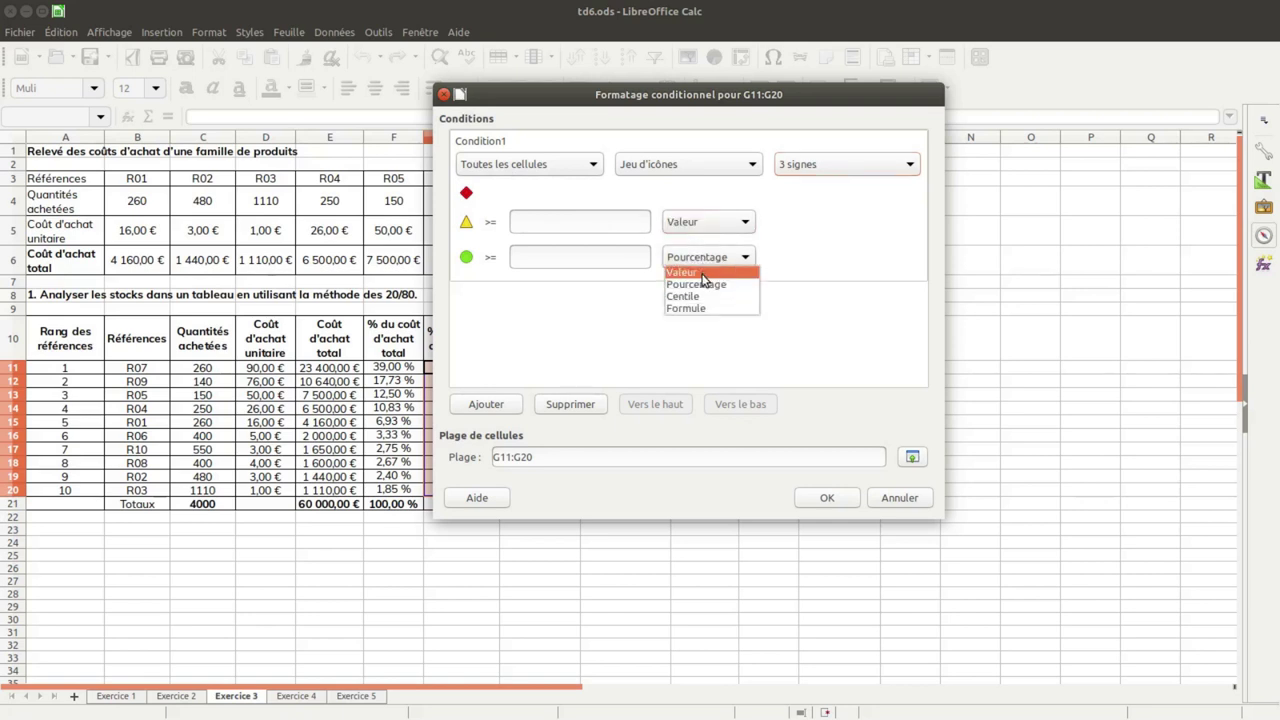
pyautogui.click(682, 272)
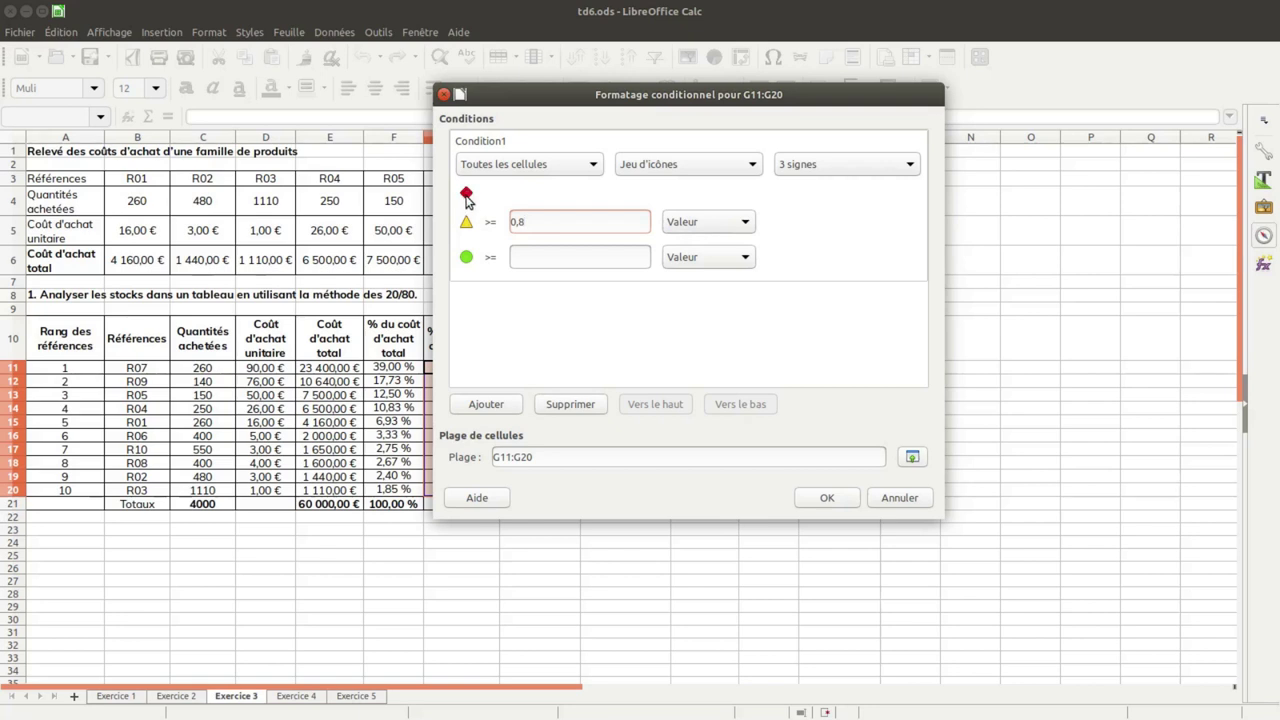
pyautogui.click(530, 256)
pyautogui.click(826, 498)
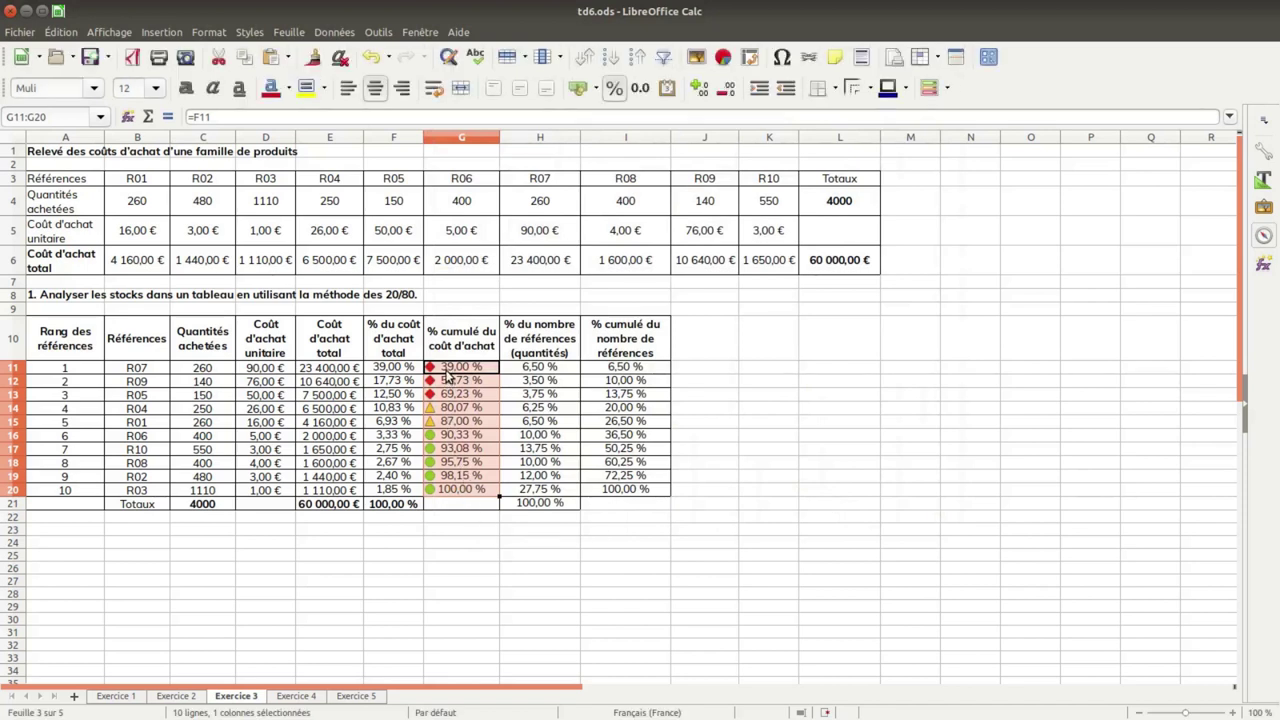
pyautogui.click(488, 396)
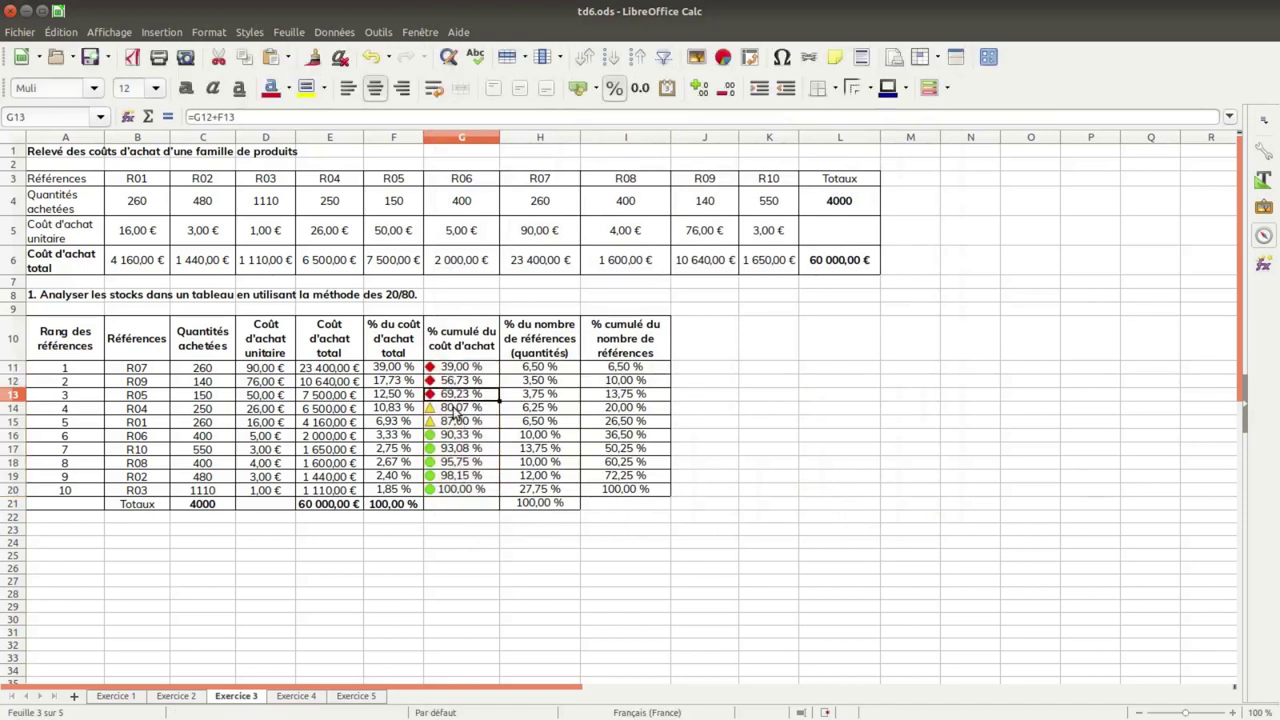
# Step: Add an icon set conditional format with 3 signes to the cumulative reference percentages in I11:I20
pyautogui.click(622, 368)
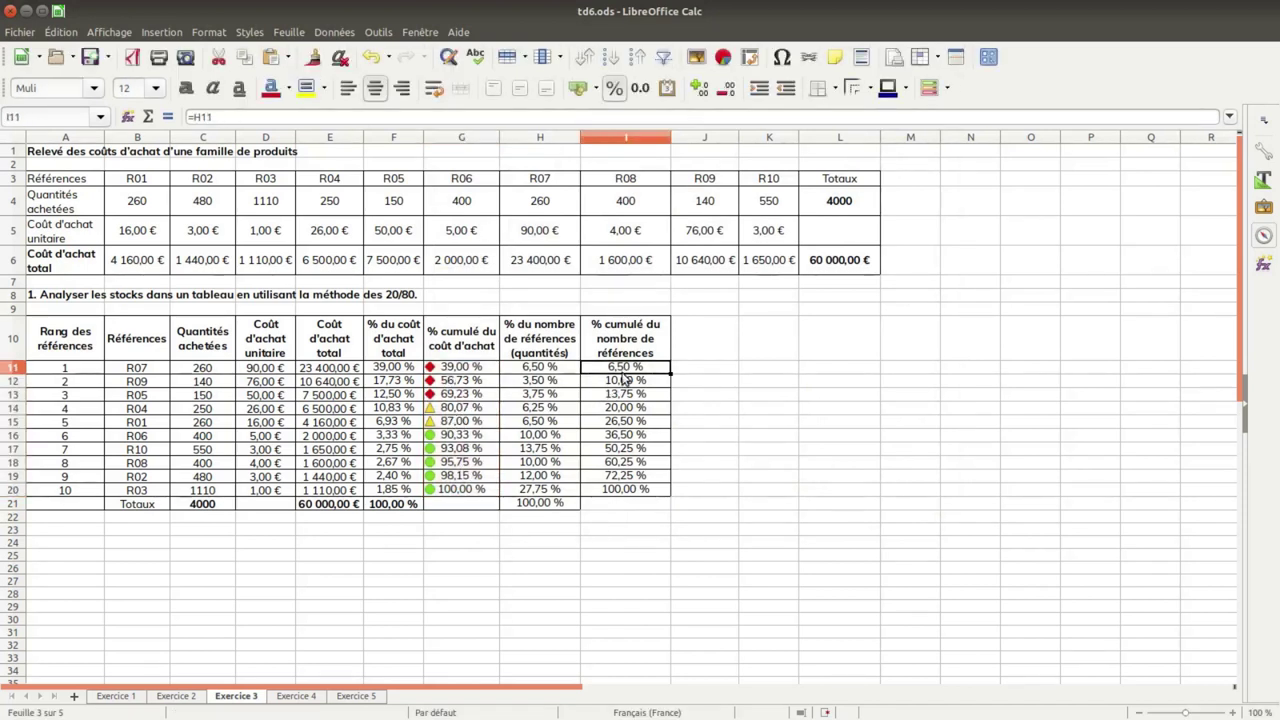
pyautogui.moveTo(622, 378); pyautogui.dragTo(630, 496)
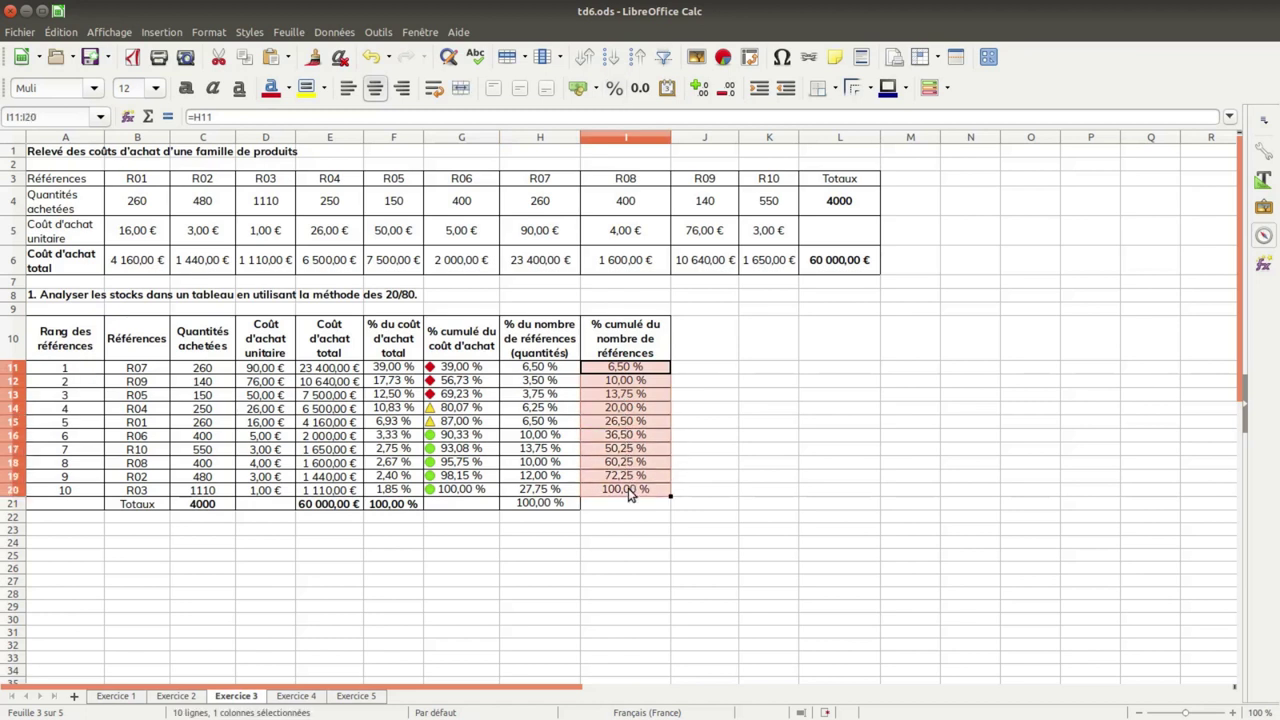
pyautogui.click(210, 32)
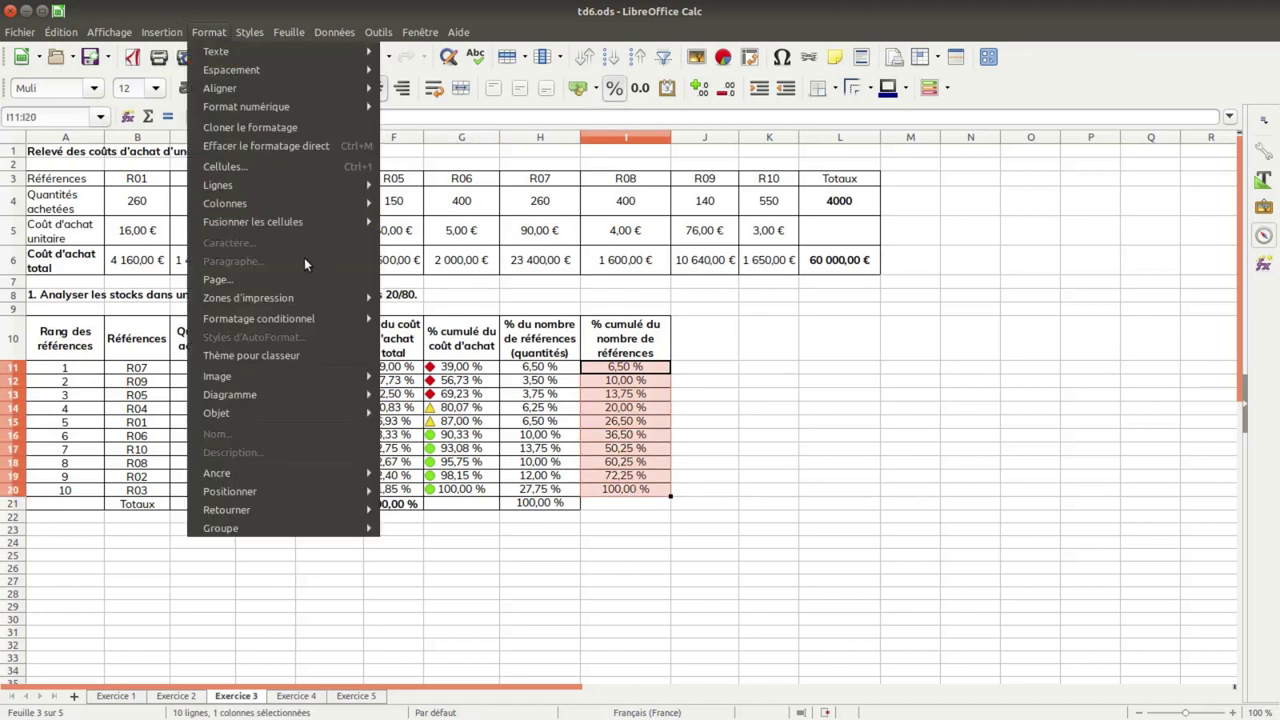
pyautogui.moveTo(316, 322)
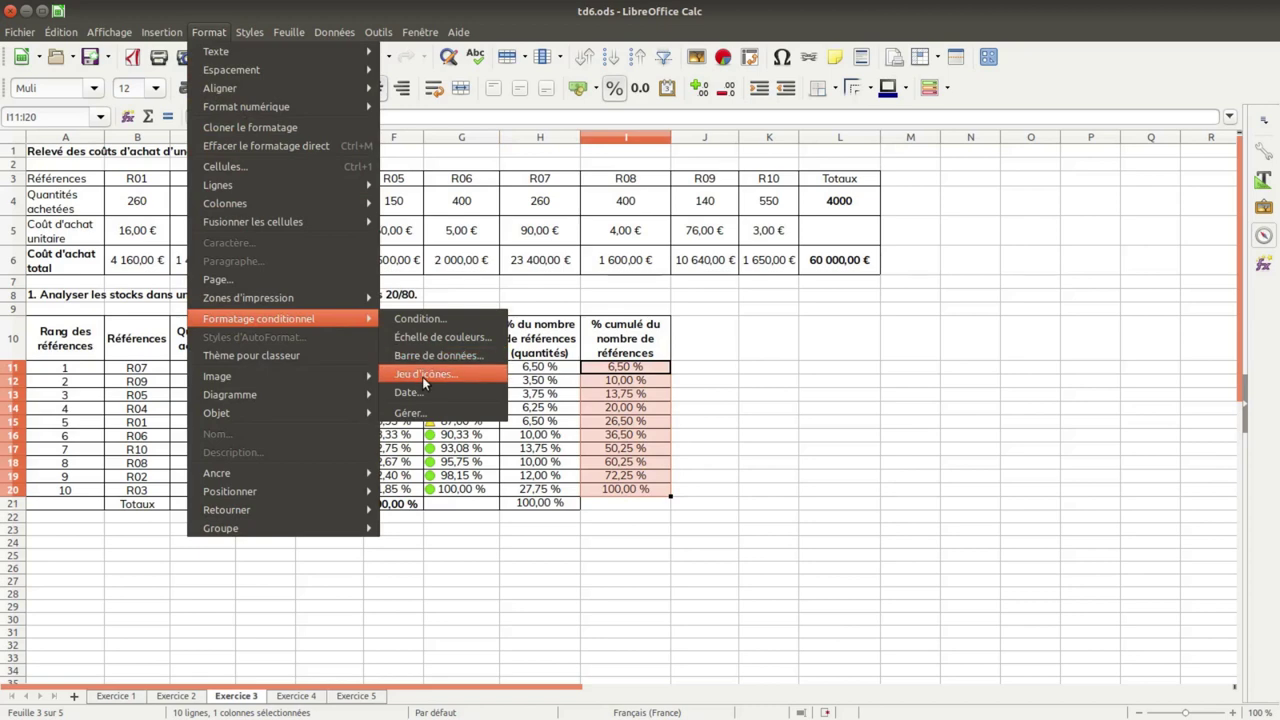
pyautogui.click(422, 376)
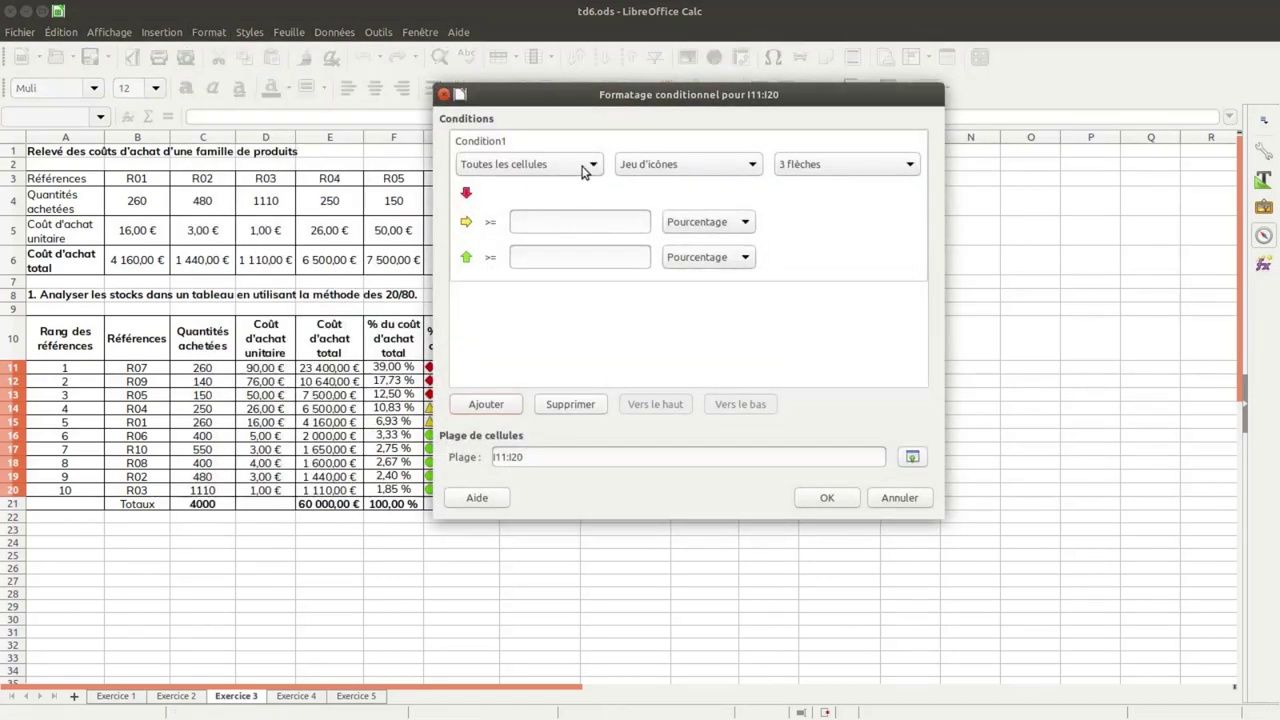
pyautogui.click(790, 166)
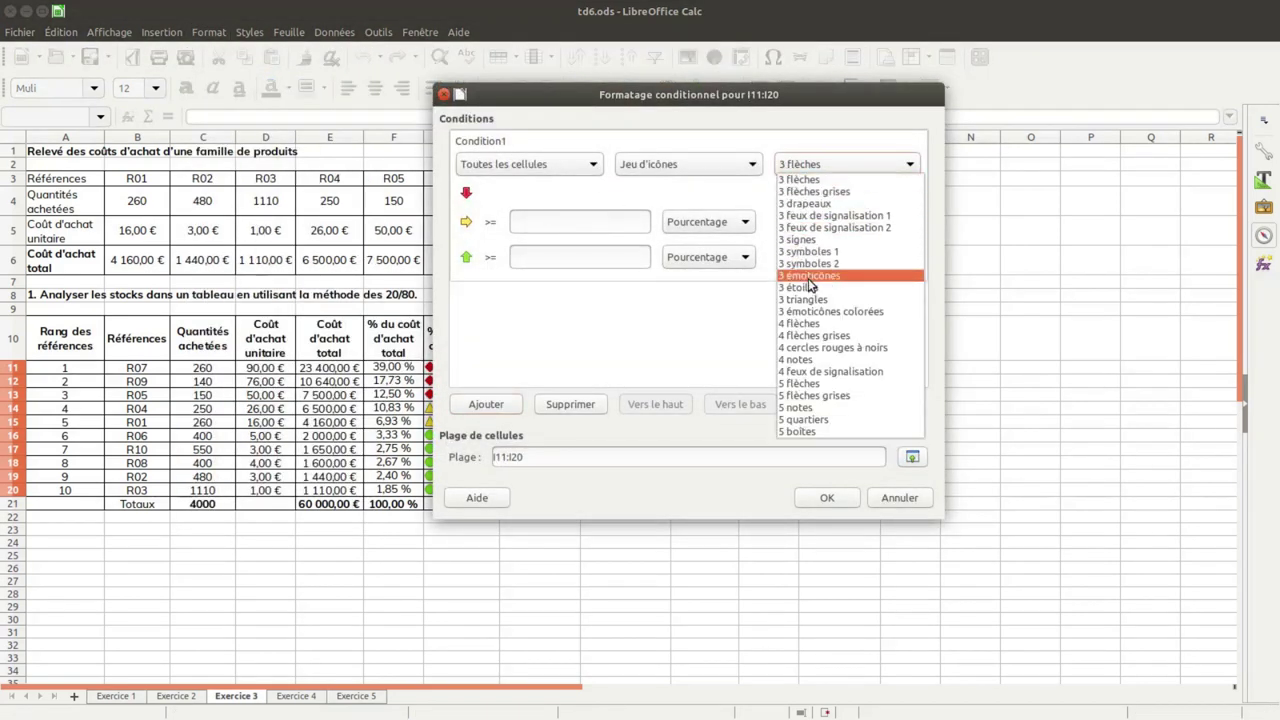
pyautogui.click(812, 240)
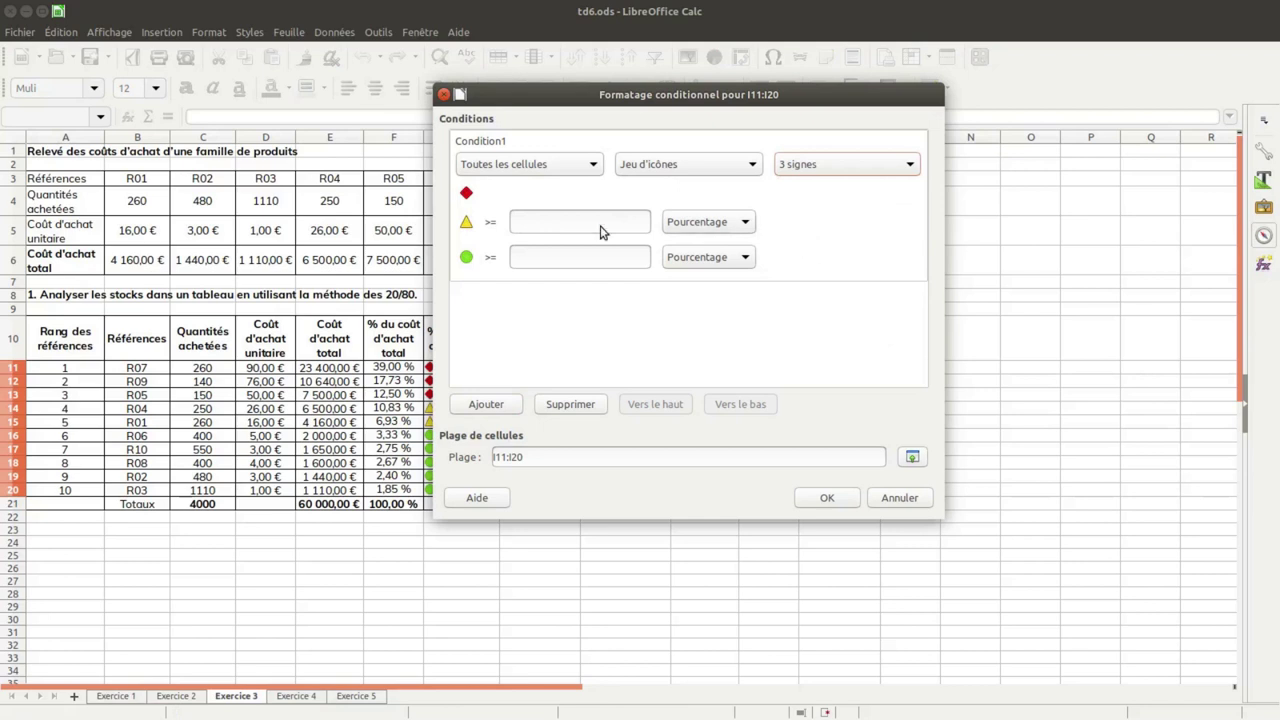
# Step: Define both icon thresholds for I11:I20 as Valeur, starting the yellow triangle at 0,2, and apply the format
pyautogui.click(678, 222)
pyautogui.click(682, 237)
pyautogui.click(686, 260)
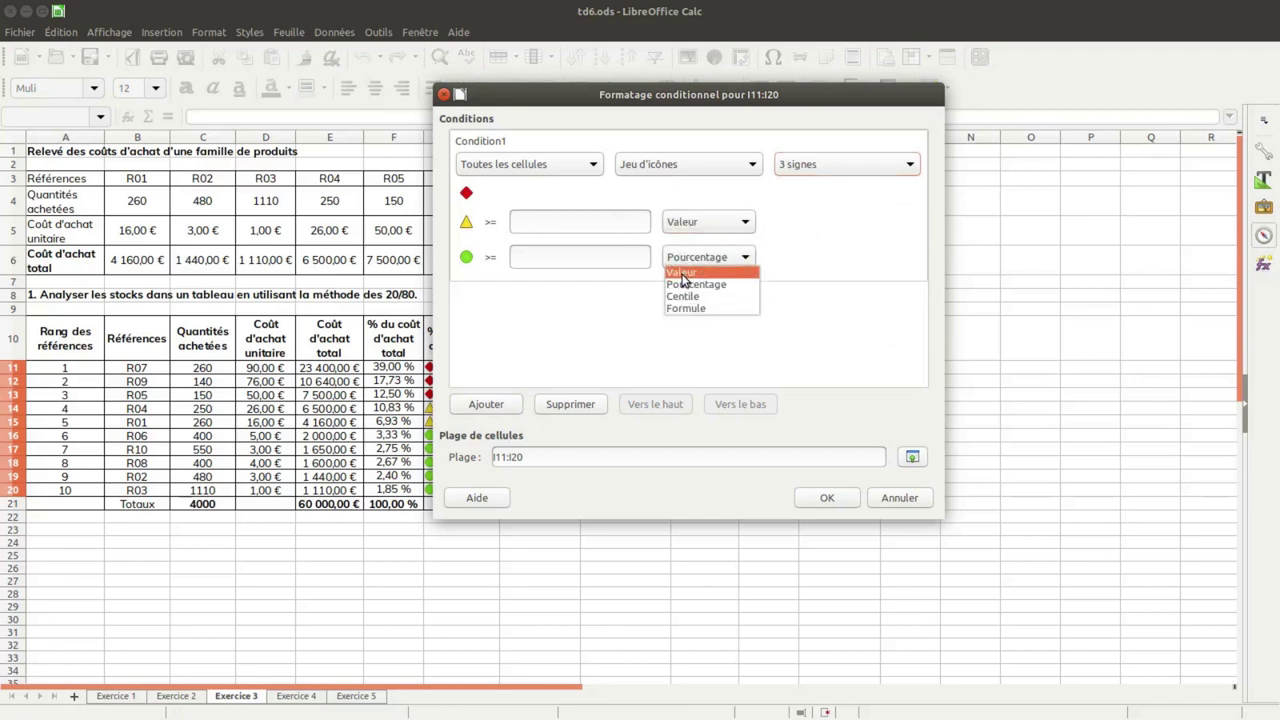
pyautogui.click(683, 273)
pyautogui.click(525, 221)
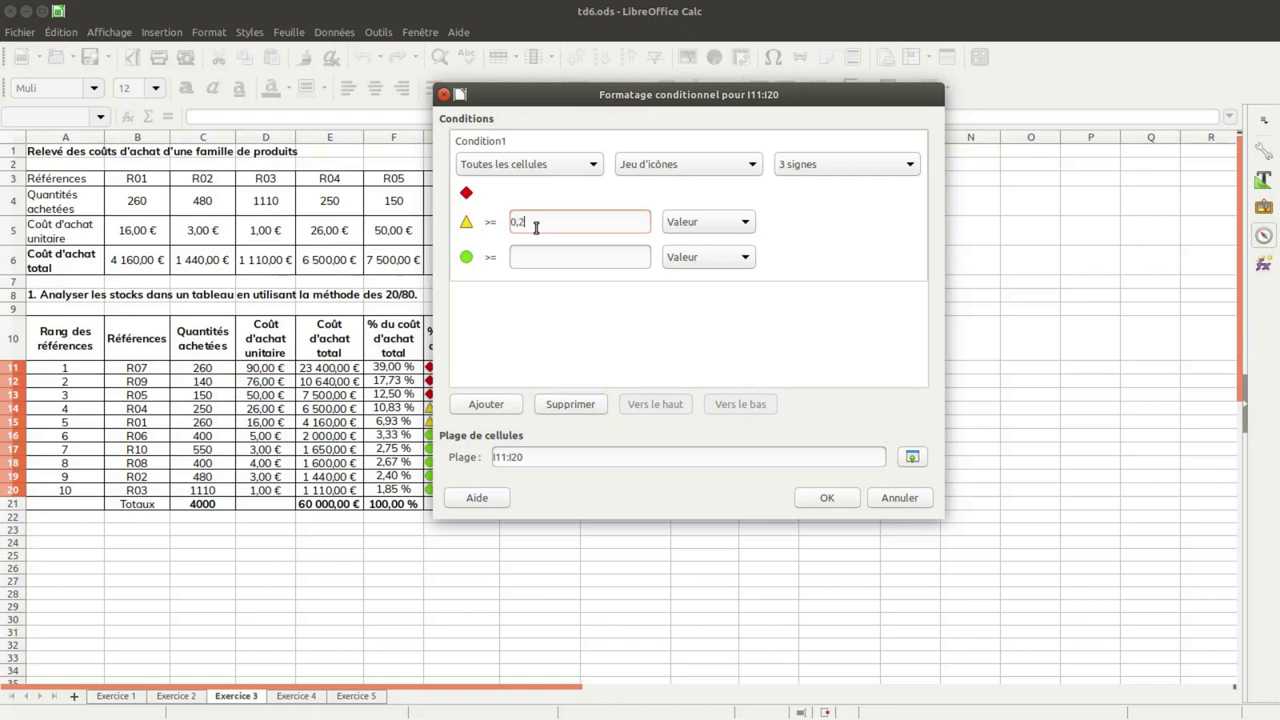
pyautogui.click(526, 255)
pyautogui.click(827, 496)
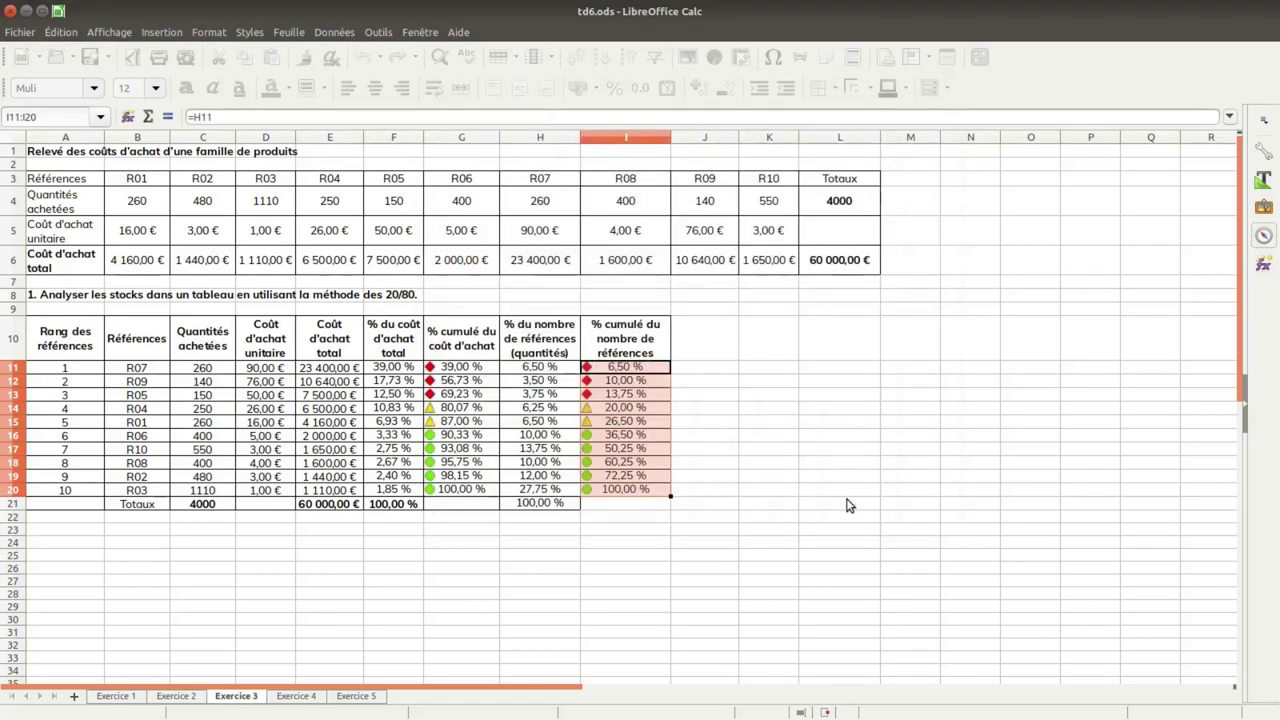
# Step: Select G14:I14 to compare the fourth-ranked reference's icons and cumulative percentages for cost and number of references
pyautogui.click(625, 448)
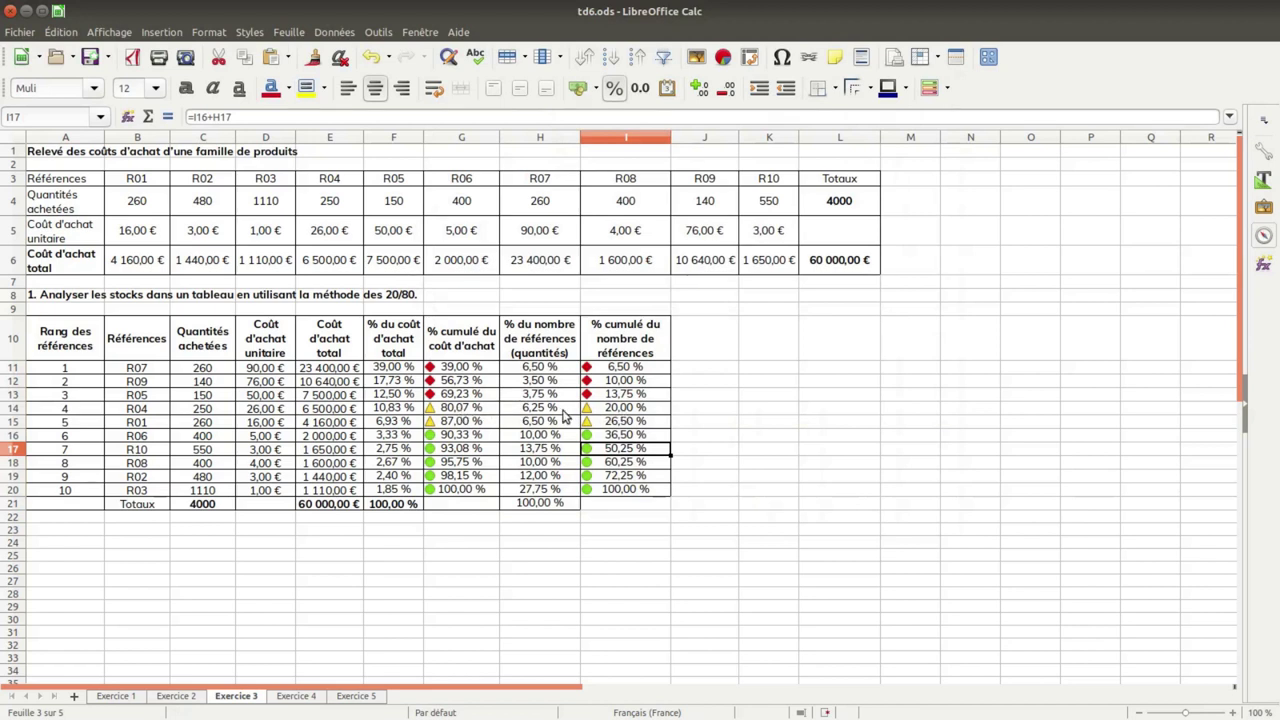
pyautogui.moveTo(458, 411); pyautogui.dragTo(630, 428)
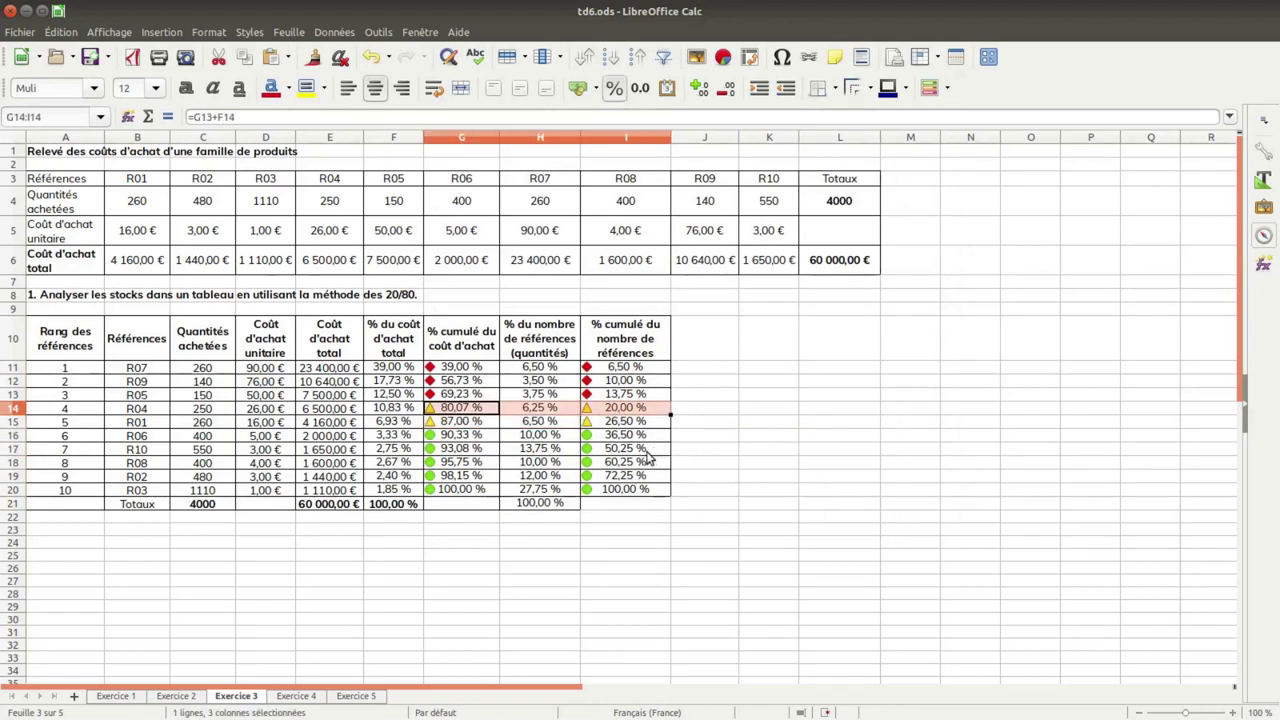